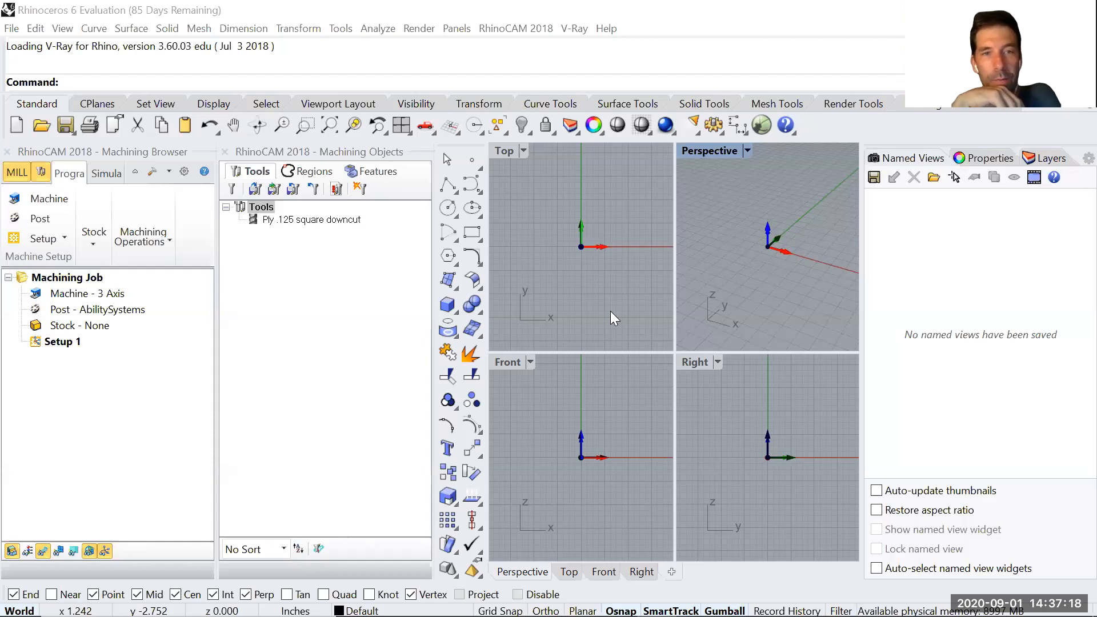
Step: Undock the RhinoCAM Machining Browser and Machining Objects panels and close both of them
{"action": "left_click_drag", "start_coordinate": [297, 170], "coordinate": [557, 188]}
{"action": "left_click_drag", "start_coordinate": [108, 151], "coordinate": [357, 186]}
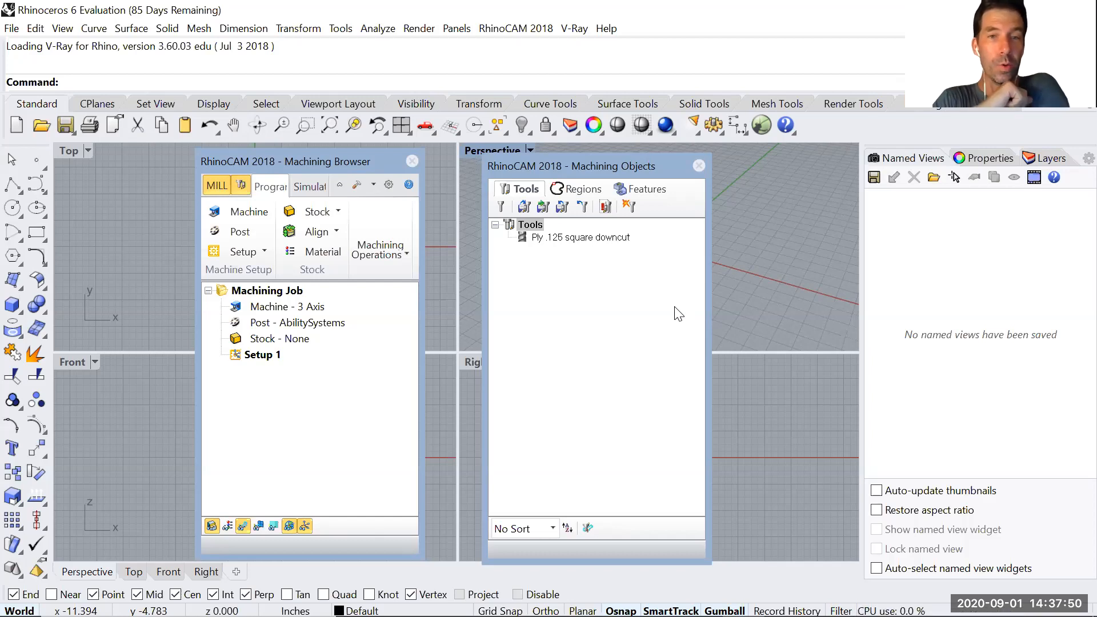
{"action": "left_click", "coordinate": [413, 159]}
{"action": "left_click", "coordinate": [698, 166]}
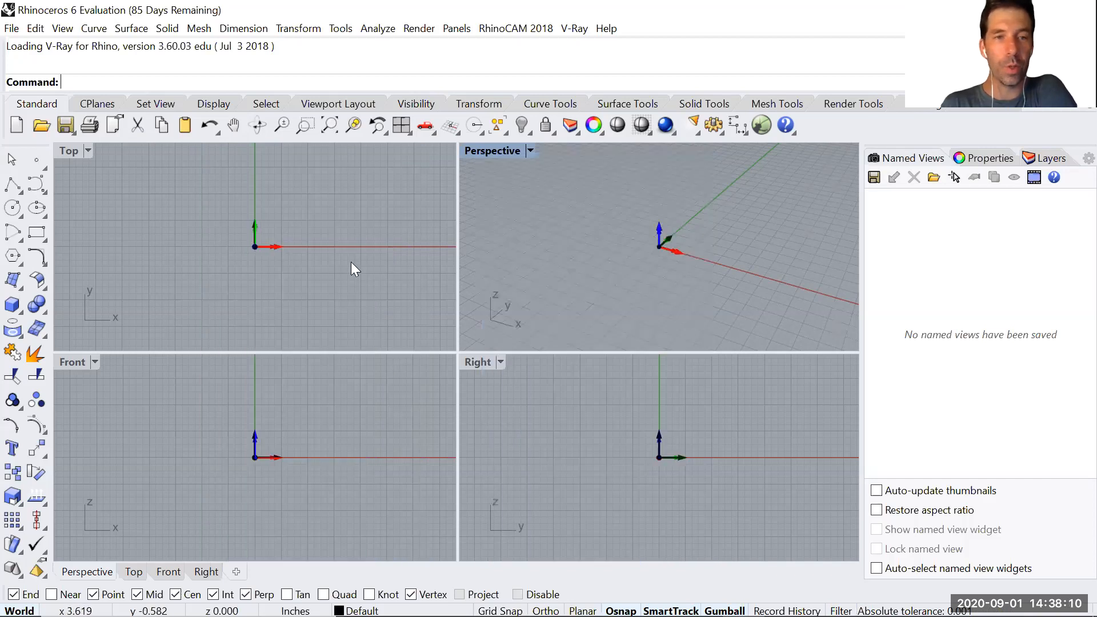
Step: Examine the area around the origin in the Top, Front, Right and Perspective viewports
{"action": "scroll", "coordinate": [570, 240], "scroll_direction": "down", "scroll_amount": 3}
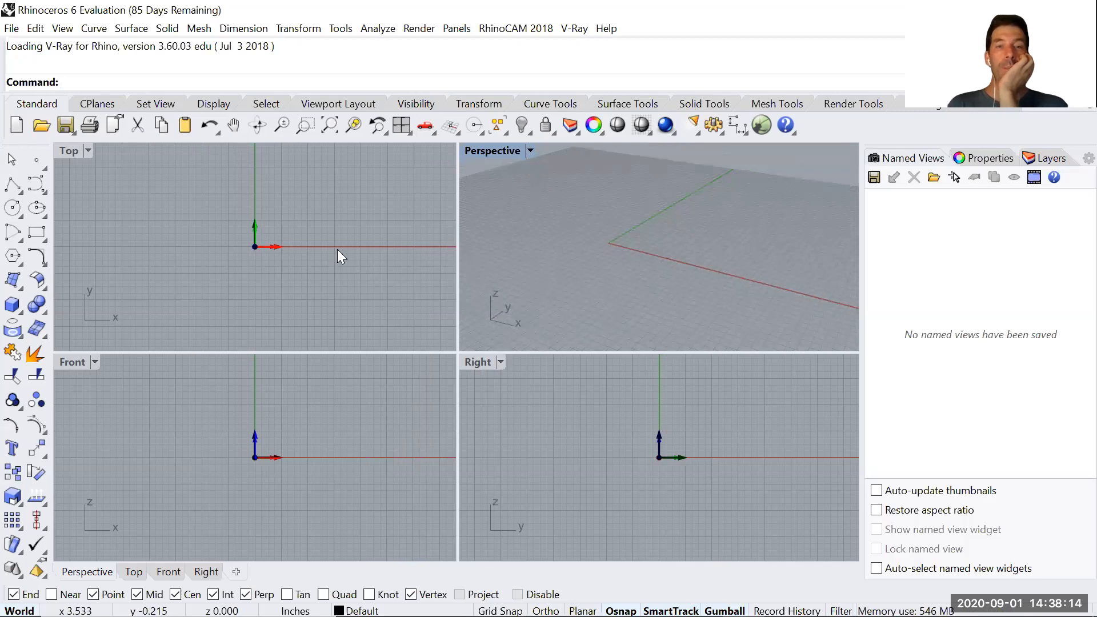
{"action": "right_click_drag", "start_coordinate": [324, 457], "coordinate": [299, 472]}
{"action": "right_click_drag", "start_coordinate": [326, 271], "coordinate": [299, 279]}
{"action": "scroll", "coordinate": [310, 263], "scroll_direction": "down", "scroll_amount": 4}
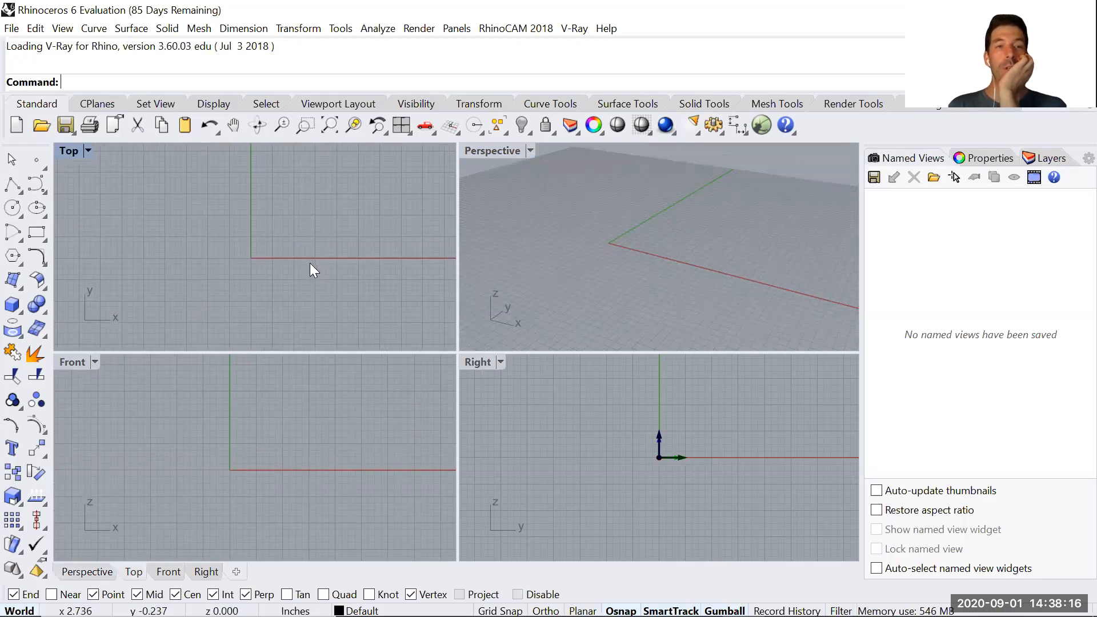
{"action": "right_click_drag", "start_coordinate": [623, 478], "coordinate": [594, 445]}
{"action": "scroll", "coordinate": [606, 472], "scroll_direction": "down", "scroll_amount": 2}
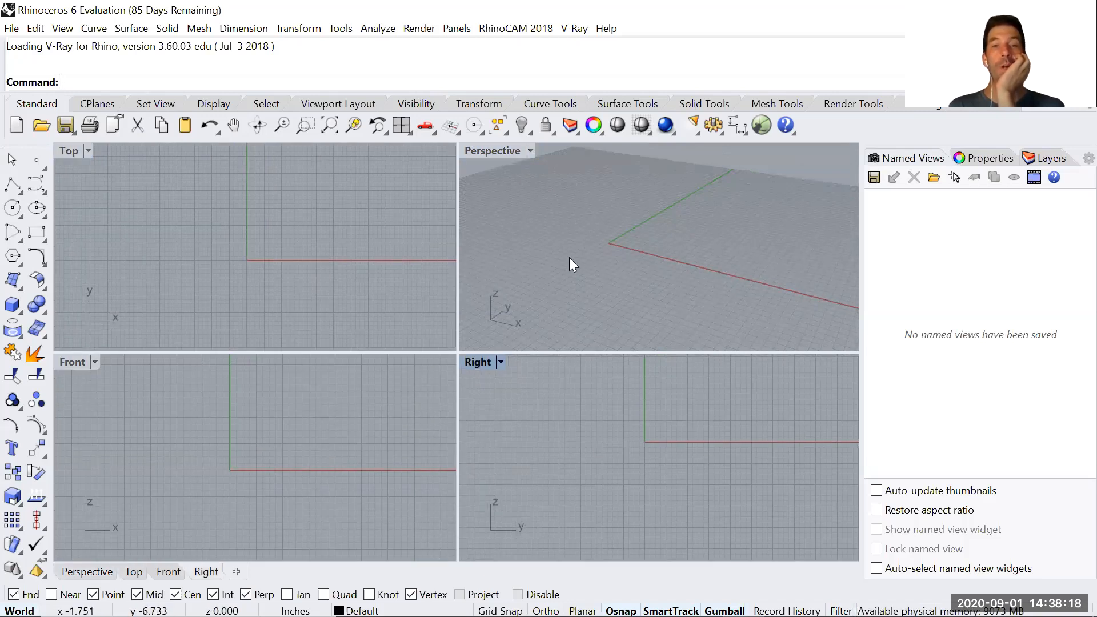
{"action": "right_click_drag", "start_coordinate": [568, 258], "coordinate": [558, 275]}
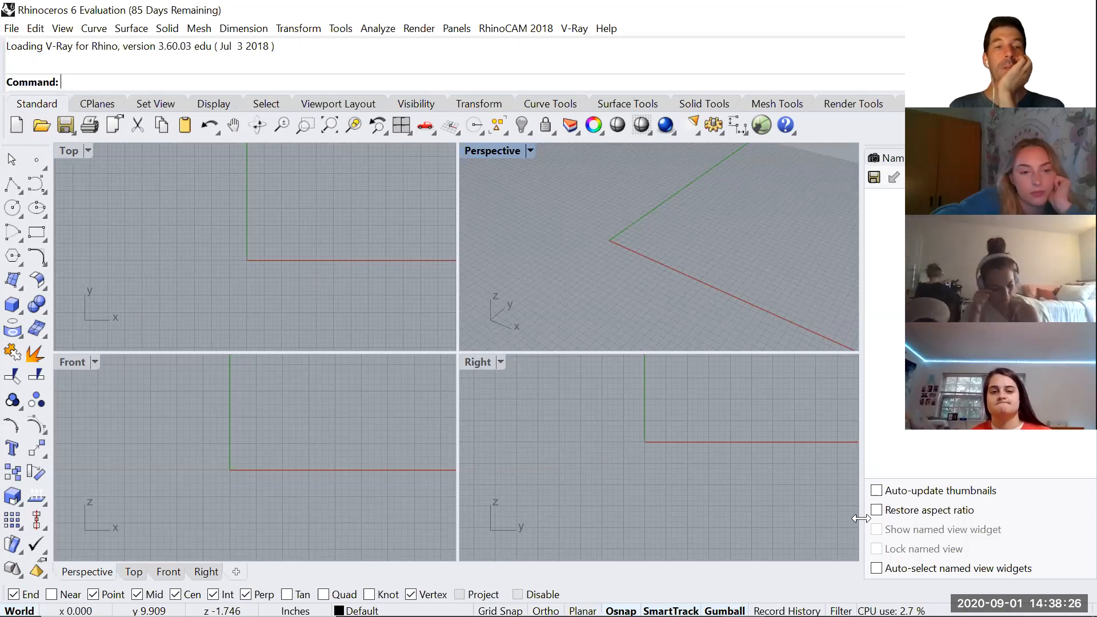
{"action": "right_click_drag", "start_coordinate": [656, 257], "coordinate": [642, 257]}
{"action": "left_click", "coordinate": [274, 246]}
{"action": "left_click", "coordinate": [240, 421]}
{"action": "left_click", "coordinate": [109, 226]}
Step: Enlarge the Top viewport and restore the four-view layout, leaving the Perspective viewport maximized
{"action": "double_click", "coordinate": [68, 149]}
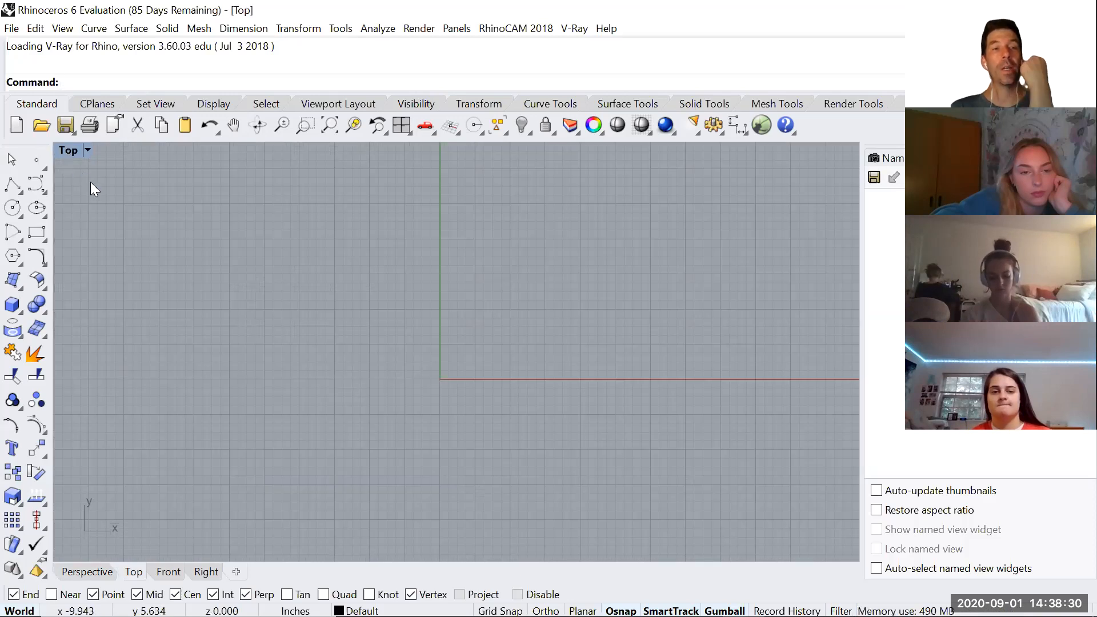
{"action": "double_click", "coordinate": [67, 149]}
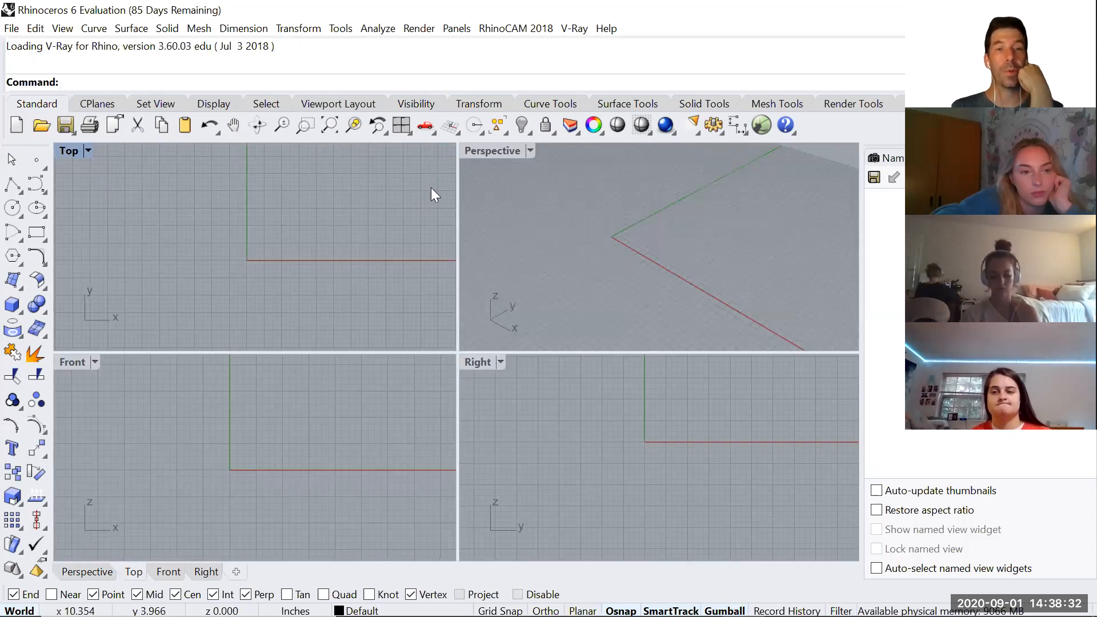
{"action": "double_click", "coordinate": [492, 150]}
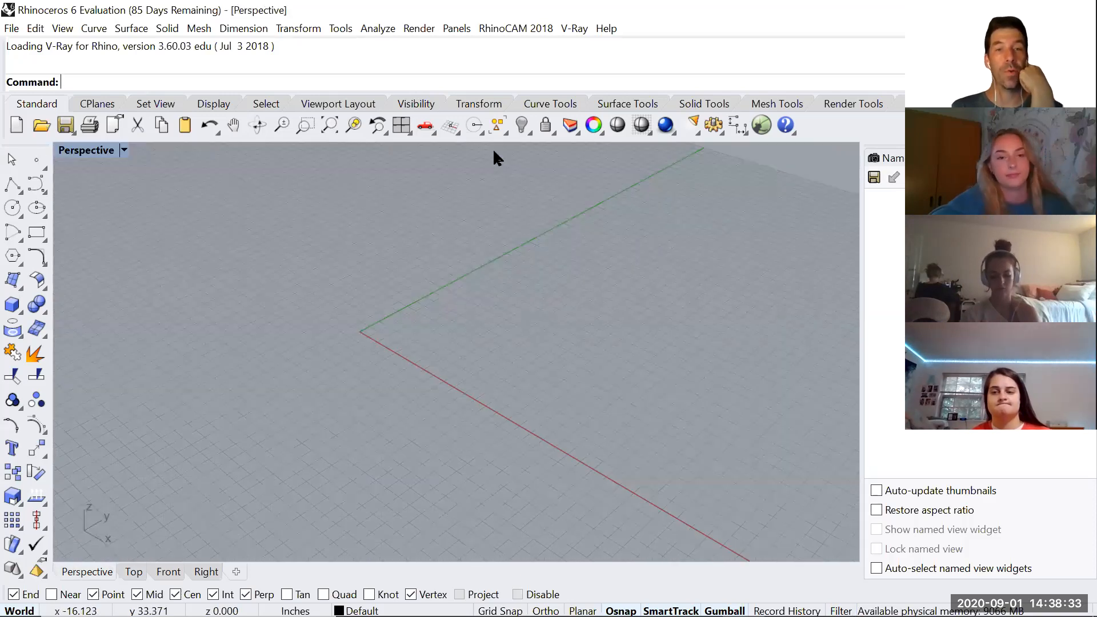
Step: Look through the maximized Top, Front and Right viewports and return to Perspective
{"action": "left_click", "coordinate": [134, 570]}
{"action": "left_click", "coordinate": [169, 571]}
{"action": "left_click", "coordinate": [206, 571]}
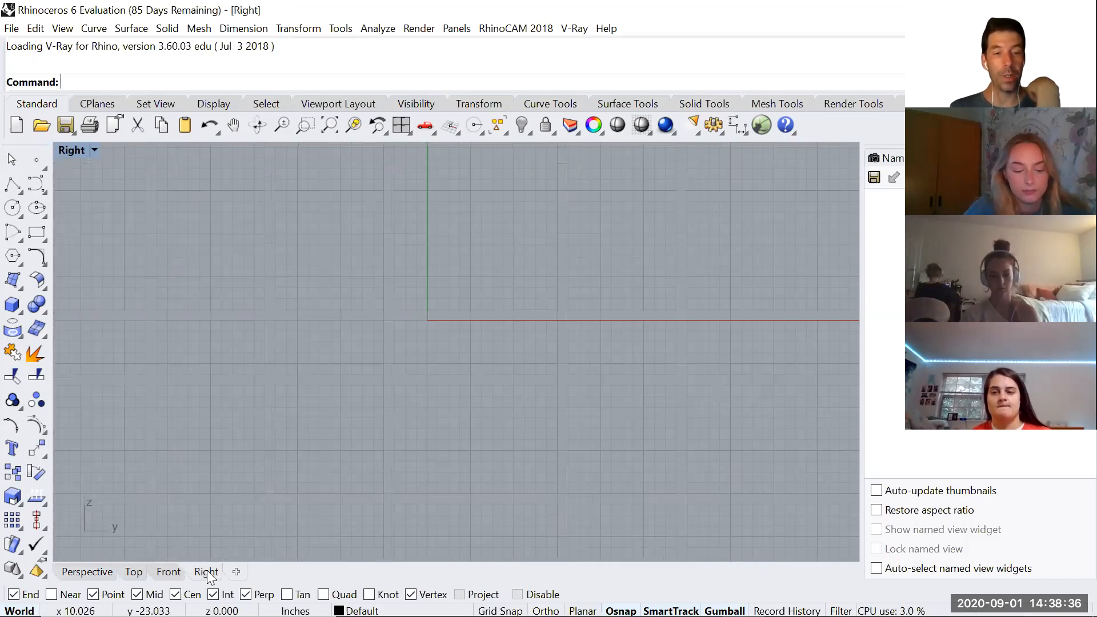
{"action": "left_click", "coordinate": [168, 571]}
{"action": "left_click", "coordinate": [134, 571]}
{"action": "left_click", "coordinate": [89, 571]}
Step: Create a box from the origin with a base of about 9 by 11 inches, rising above the construction plane
{"action": "mouse_move", "coordinate": [491, 330]}
{"action": "right_mouse_down"}
{"action": "mouse_move", "coordinate": [492, 347]}
{"action": "mouse_move", "coordinate": [536, 293]}
{"action": "mouse_move", "coordinate": [492, 321]}
{"action": "right_mouse_up"}
{"action": "scroll", "coordinate": [535, 294], "scroll_direction": "down", "scroll_amount": 5}
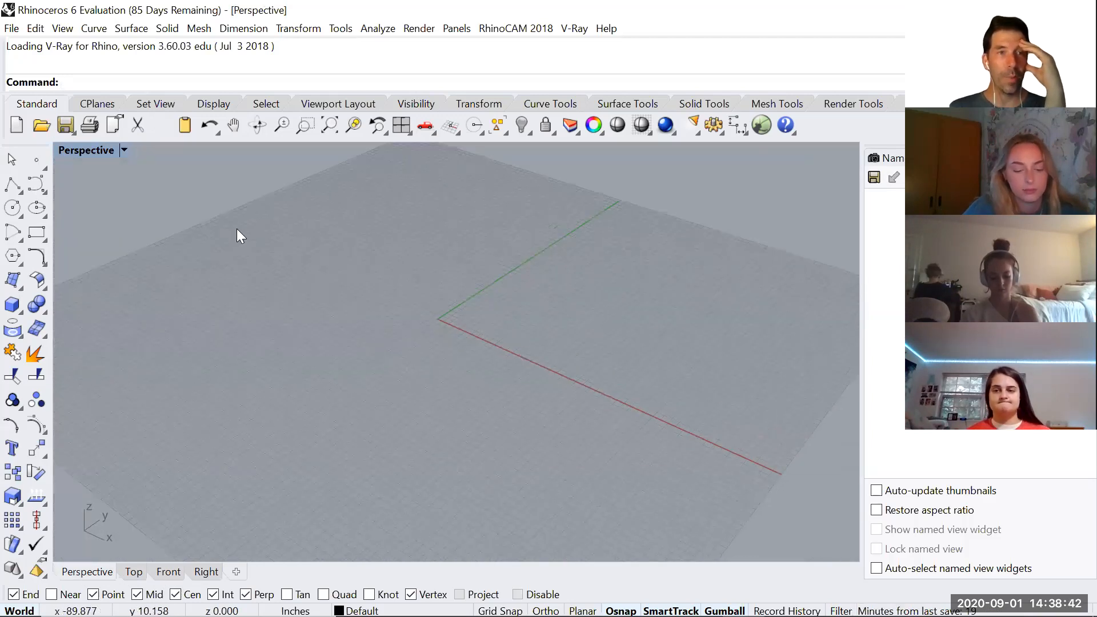
{"action": "type", "text": "Box"}
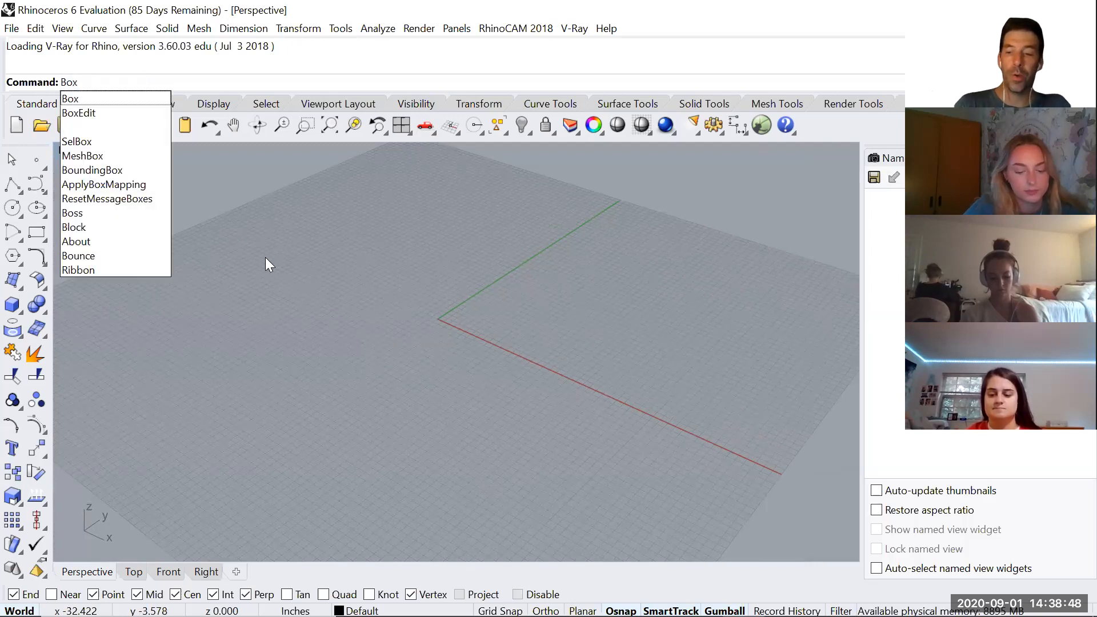
{"action": "key", "text": "Return"}
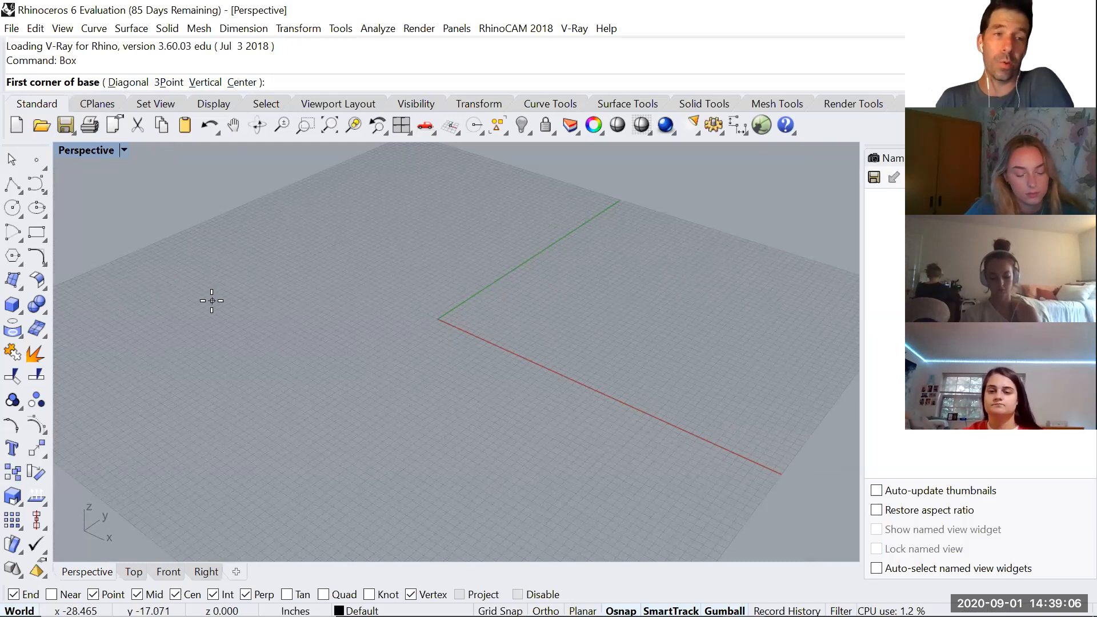
{"action": "right_click_drag", "start_coordinate": [443, 373], "coordinate": [482, 375]}
{"action": "scroll", "coordinate": [212, 224], "scroll_direction": "up", "scroll_amount": 2}
{"action": "scroll", "coordinate": [555, 305], "scroll_direction": "up", "scroll_amount": 3}
{"action": "scroll", "coordinate": [487, 348], "scroll_direction": "up", "scroll_amount": 2}
{"action": "left_click", "coordinate": [425, 389]}
{"action": "scroll", "coordinate": [505, 346], "scroll_direction": "down", "scroll_amount": 4}
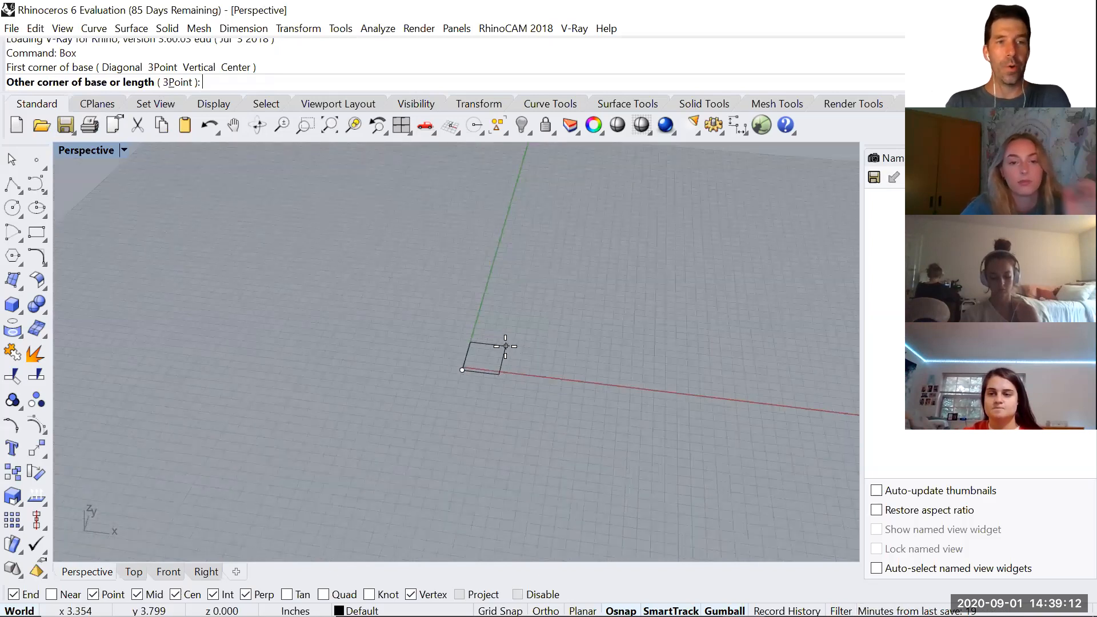
{"action": "left_click", "coordinate": [573, 308]}
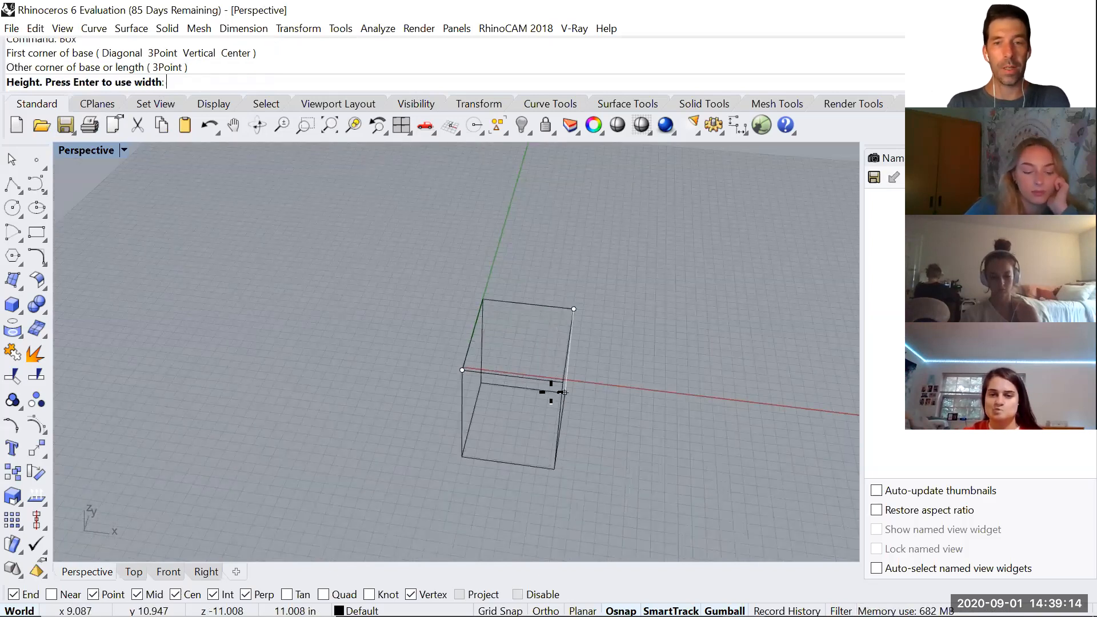
{"action": "left_click", "coordinate": [568, 230]}
Step: Create a sphere with its center on the construction plane, beside the box on the positive X side
{"action": "right_click_drag", "start_coordinate": [475, 363], "coordinate": [524, 386]}
{"action": "type", "text": "Sphere"}
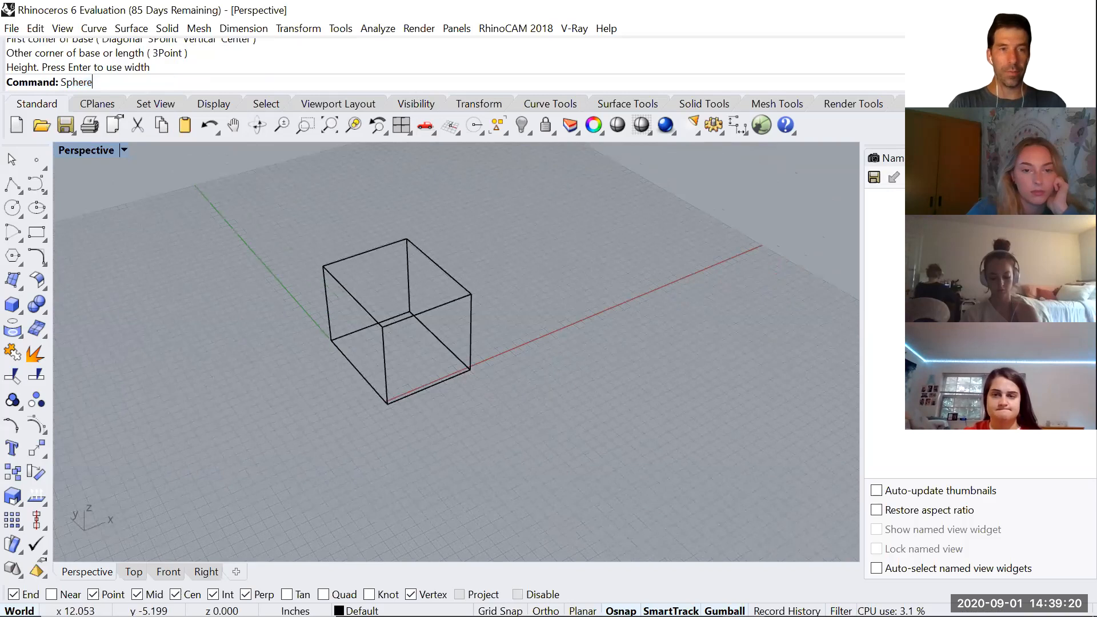
{"action": "key", "text": "Return"}
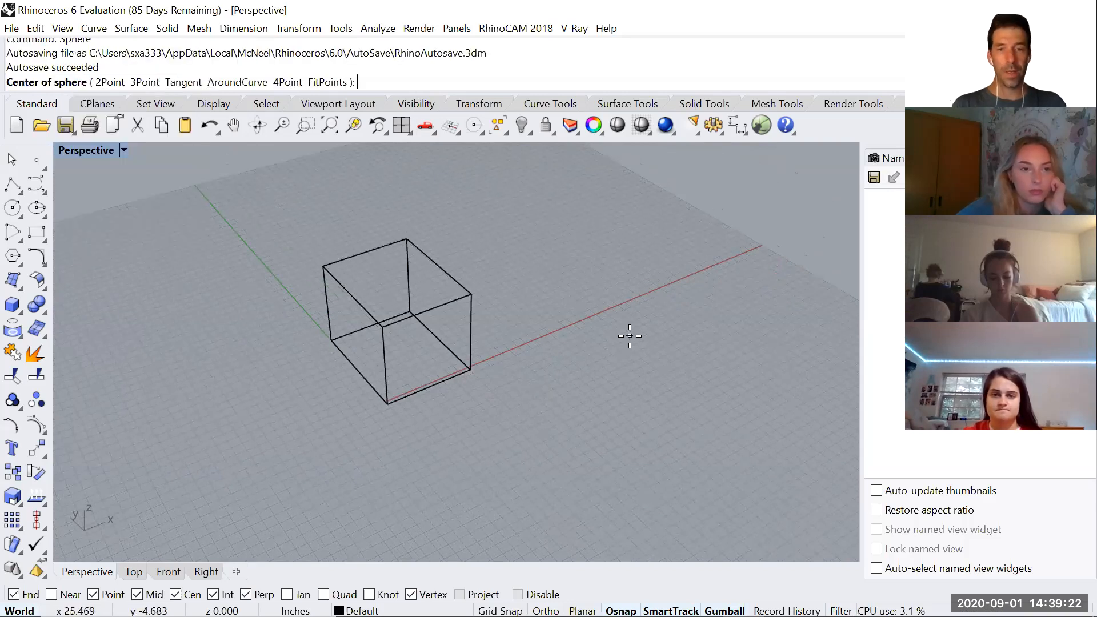
{"action": "left_click", "coordinate": [605, 356]}
{"action": "left_click", "coordinate": [595, 432]}
Step: Create a solid vertical cylinder, slightly shorter than the box, on the box's negative X side
{"action": "right_click_drag", "start_coordinate": [657, 463], "coordinate": [603, 424], "text": "shift"}
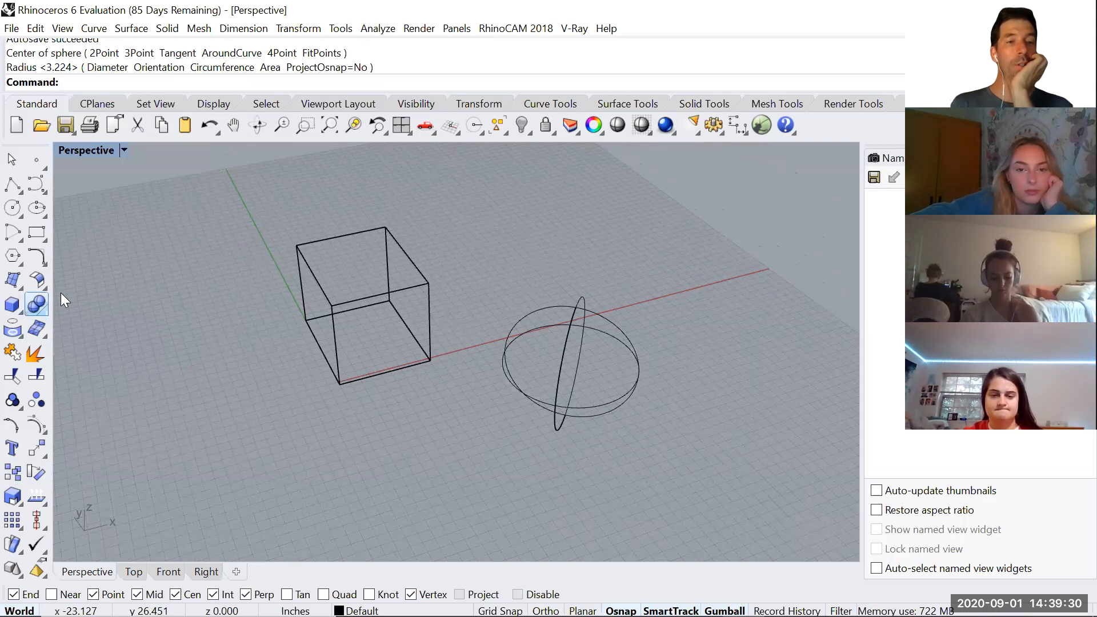
{"action": "left_click", "coordinate": [21, 312]}
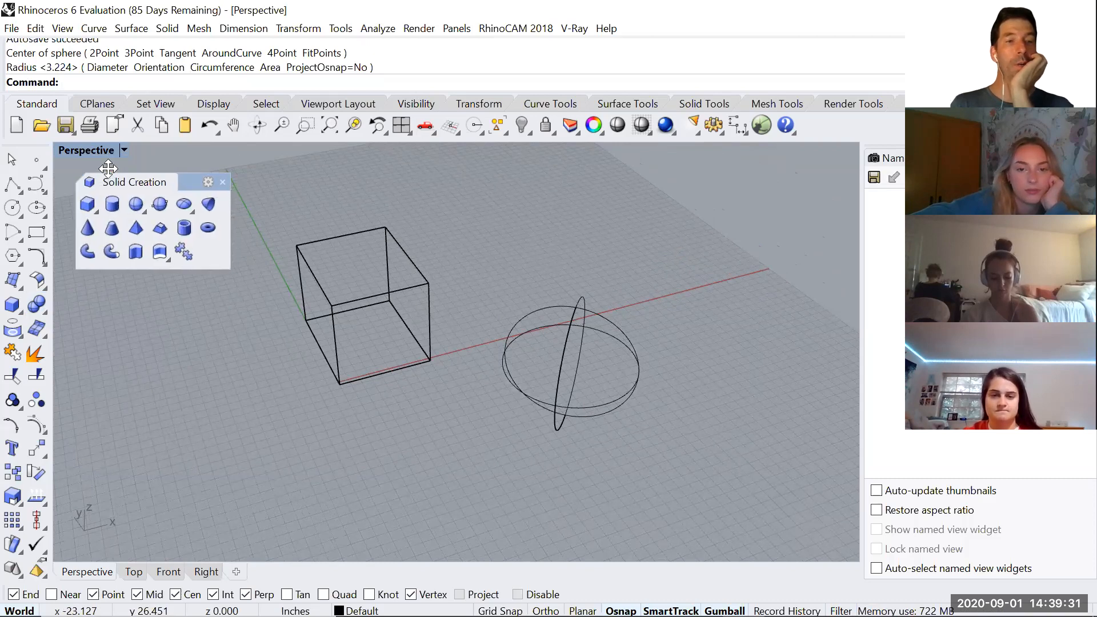
{"action": "left_click", "coordinate": [112, 204]}
{"action": "left_click", "coordinate": [186, 400]}
{"action": "left_click", "coordinate": [194, 425]}
{"action": "left_click", "coordinate": [192, 330]}
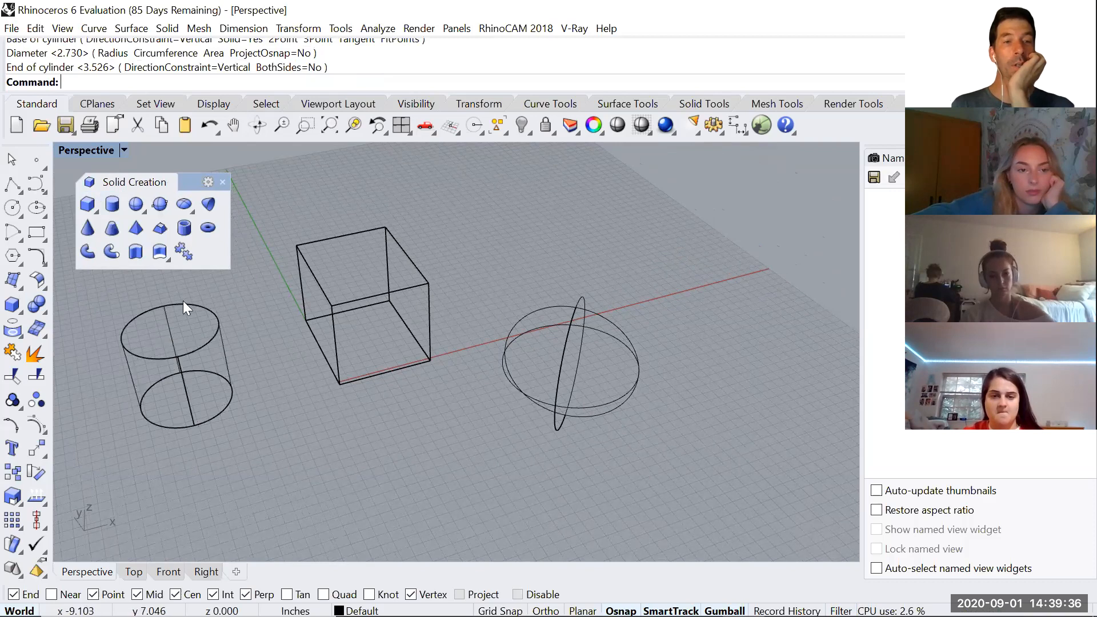
Step: Create a five-sided inscribed pyramid standing in front of the box
{"action": "left_click", "coordinate": [133, 226]}
{"action": "left_click", "coordinate": [401, 455]}
{"action": "left_click", "coordinate": [448, 463]}
{"action": "left_click", "coordinate": [414, 377]}
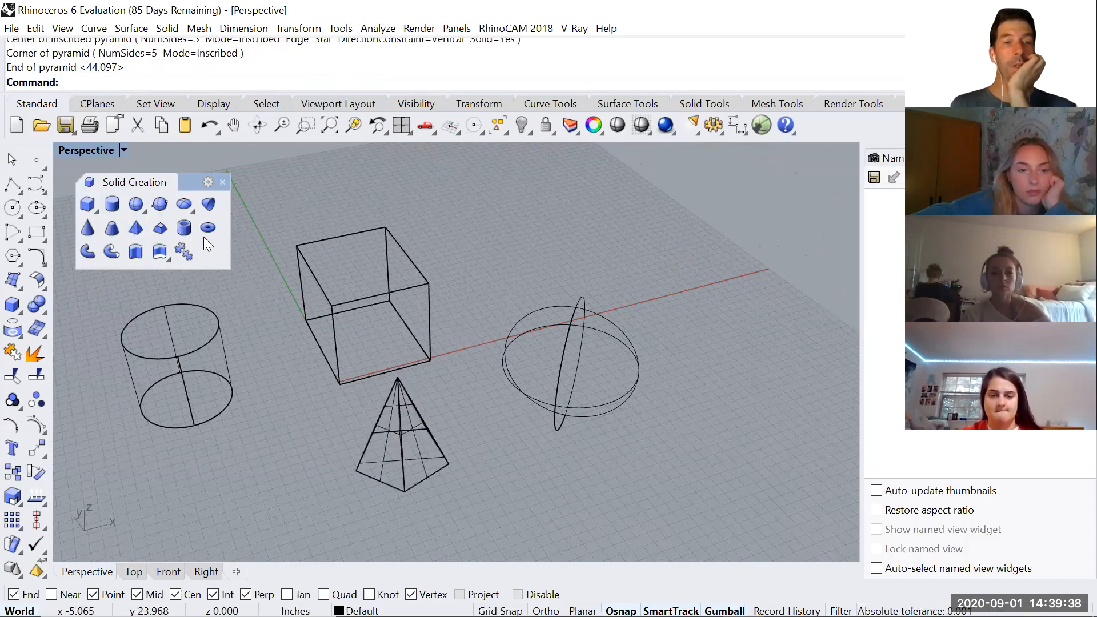
Step: Create a vertical tube with a thick wall behind the sphere, on the positive Y side of the X axis
{"action": "left_click", "coordinate": [187, 228]}
{"action": "left_click", "coordinate": [584, 252]}
{"action": "left_click", "coordinate": [586, 265]}
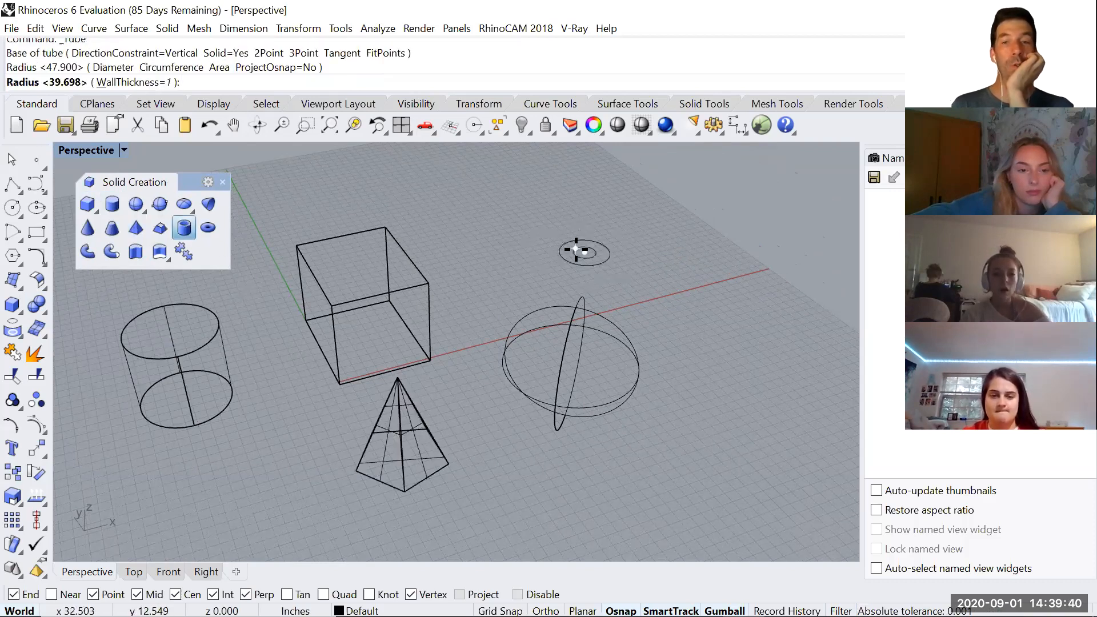
{"action": "left_click", "coordinate": [581, 227]}
{"action": "left_click", "coordinate": [592, 176]}
Step: Create a flat-lying torus with a thin ring section beyond the sphere, on the positive X side
{"action": "right_click_drag", "start_coordinate": [687, 312], "coordinate": [635, 320]}
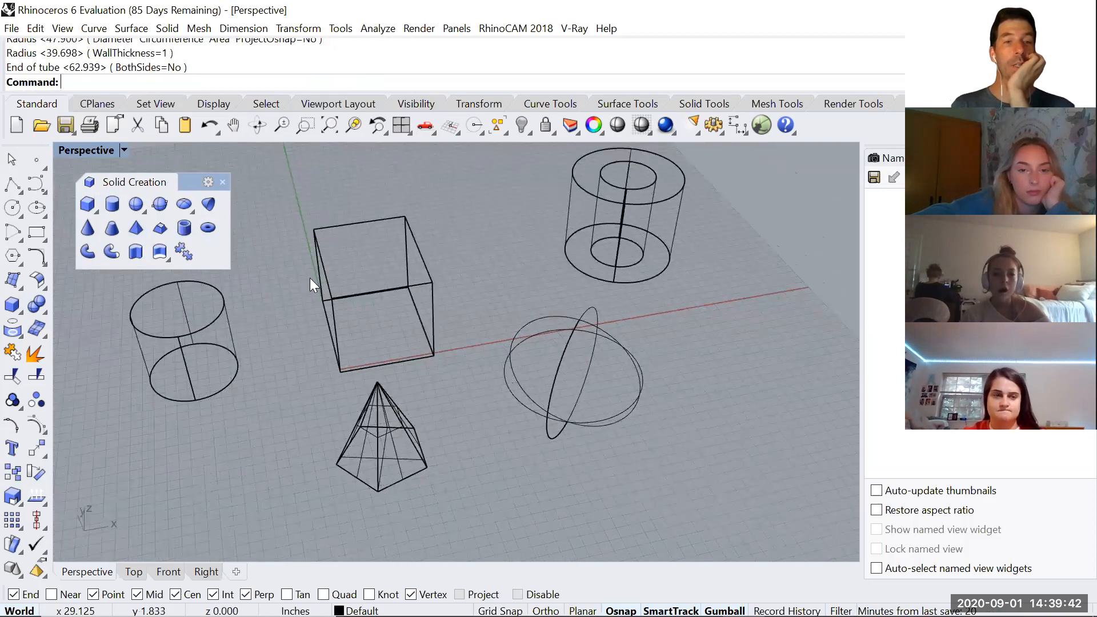
{"action": "left_click", "coordinate": [212, 228]}
{"action": "left_click", "coordinate": [782, 388]}
{"action": "left_click", "coordinate": [747, 431]}
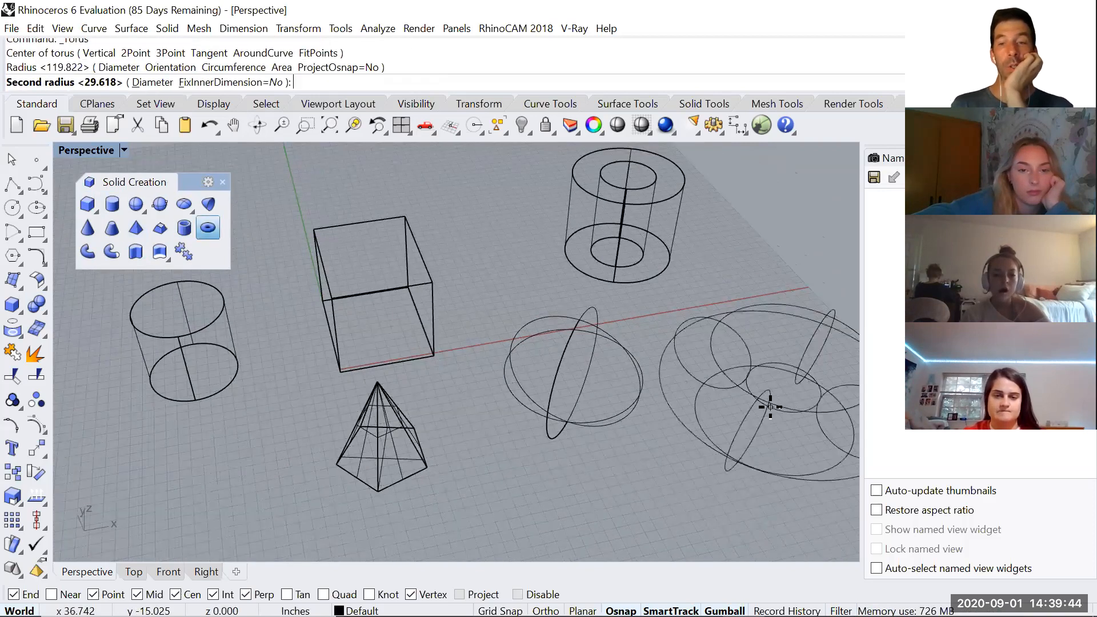
{"action": "left_click", "coordinate": [759, 428]}
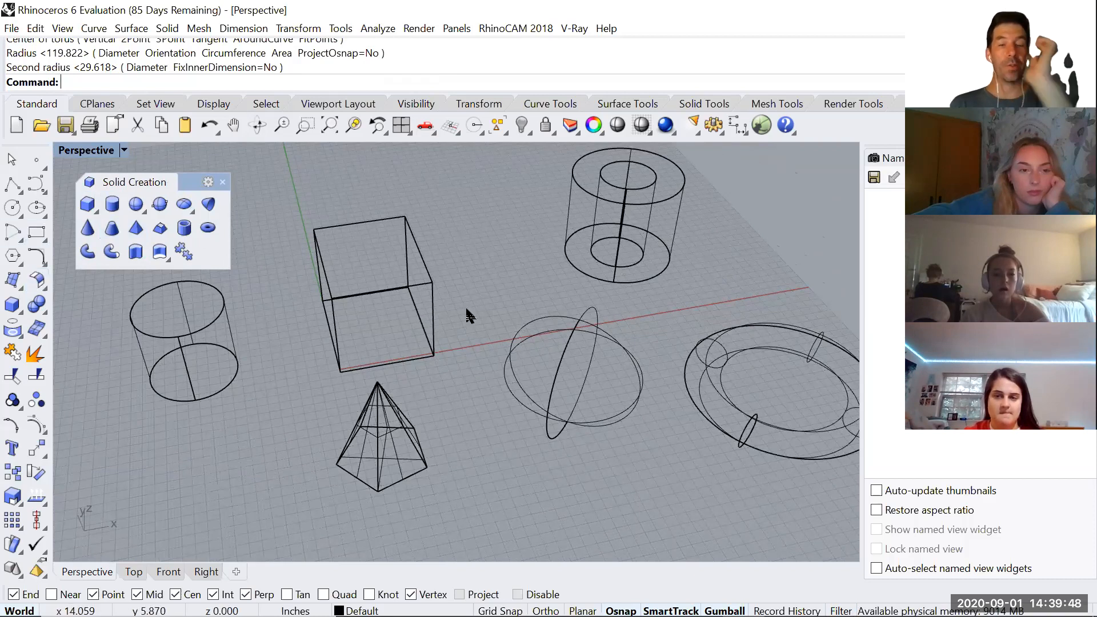
Step: Examine the layout of all six solids in the maximized Top viewport
{"action": "scroll", "coordinate": [467, 314], "scroll_direction": "down", "scroll_amount": 3}
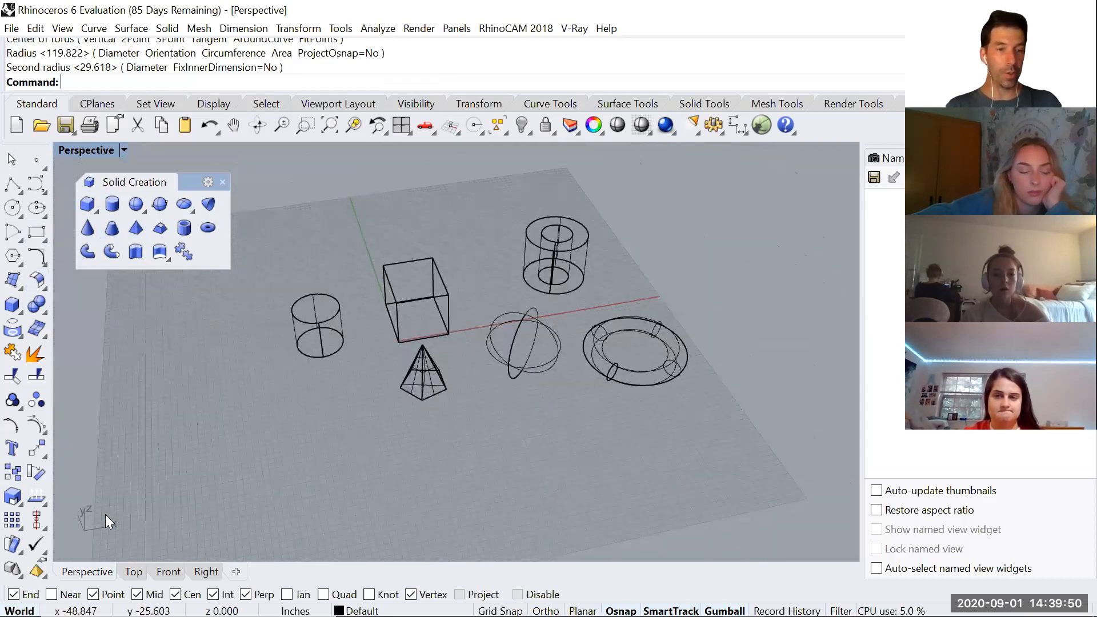
{"action": "left_click", "coordinate": [133, 572]}
{"action": "right_click_drag", "start_coordinate": [427, 348], "coordinate": [434, 424]}
{"action": "scroll", "coordinate": [434, 423], "scroll_direction": "down", "scroll_amount": 12}
{"action": "scroll", "coordinate": [443, 268], "scroll_direction": "down", "scroll_amount": 13}
{"action": "left_click", "coordinate": [41, 191]}
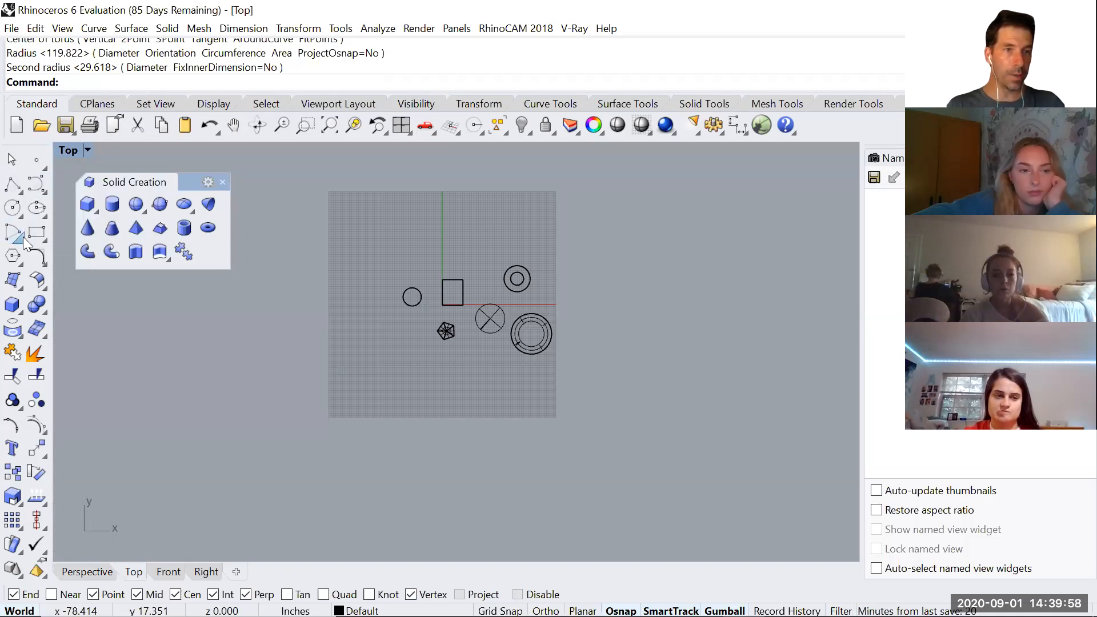
{"action": "left_click", "coordinate": [24, 238]}
{"action": "left_click", "coordinate": [19, 218]}
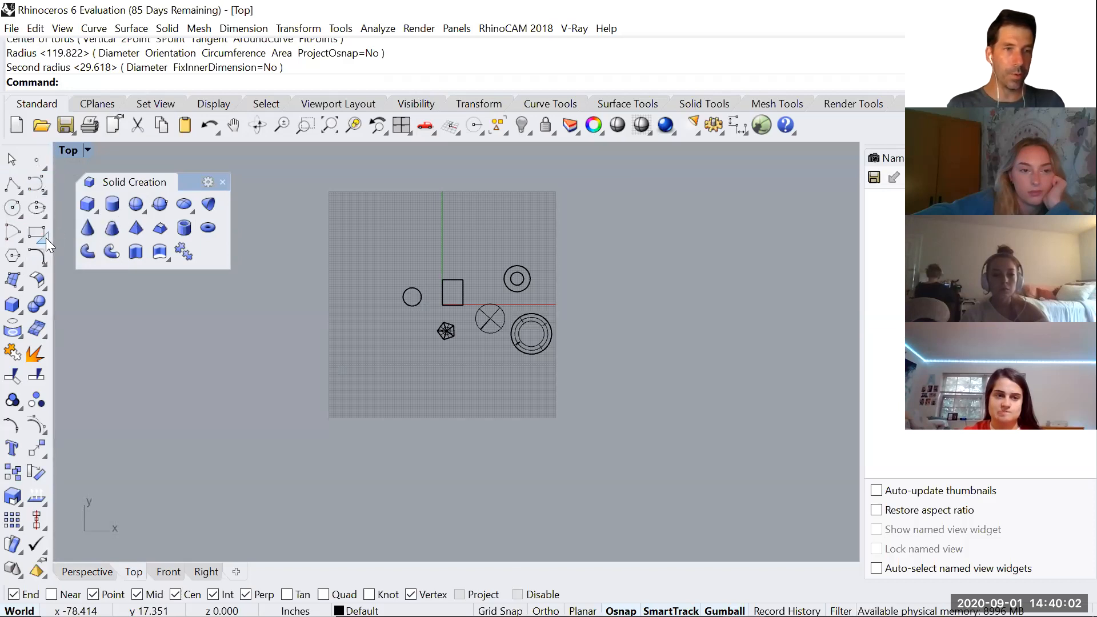
{"action": "left_click", "coordinate": [46, 238]}
{"action": "left_click", "coordinate": [40, 261]}
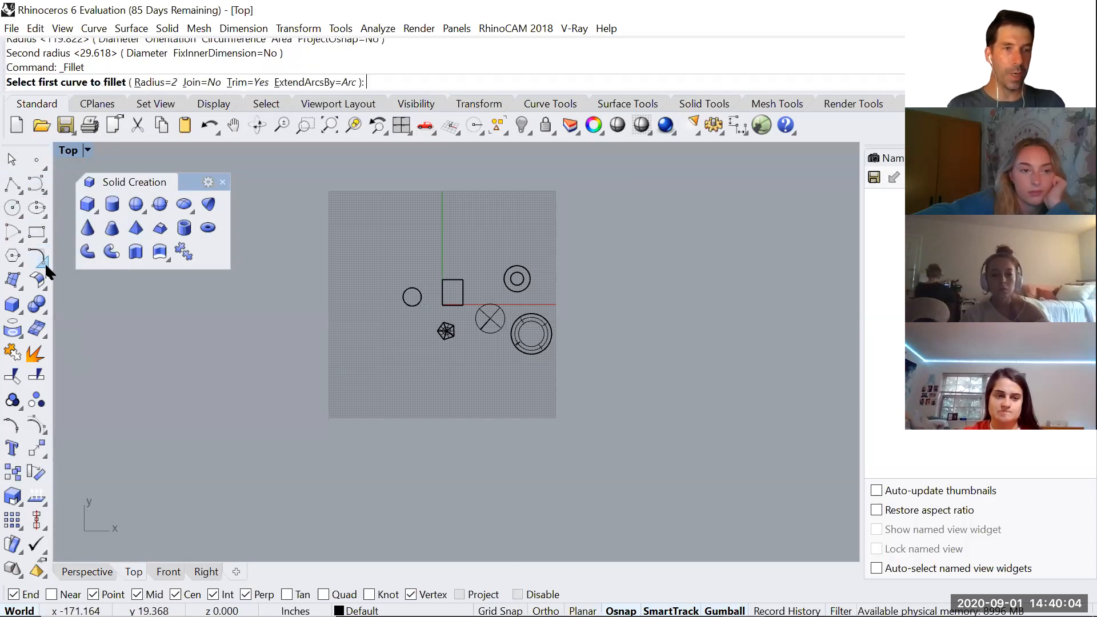
{"action": "key", "text": "Escape"}
{"action": "left_click", "coordinate": [45, 262]}
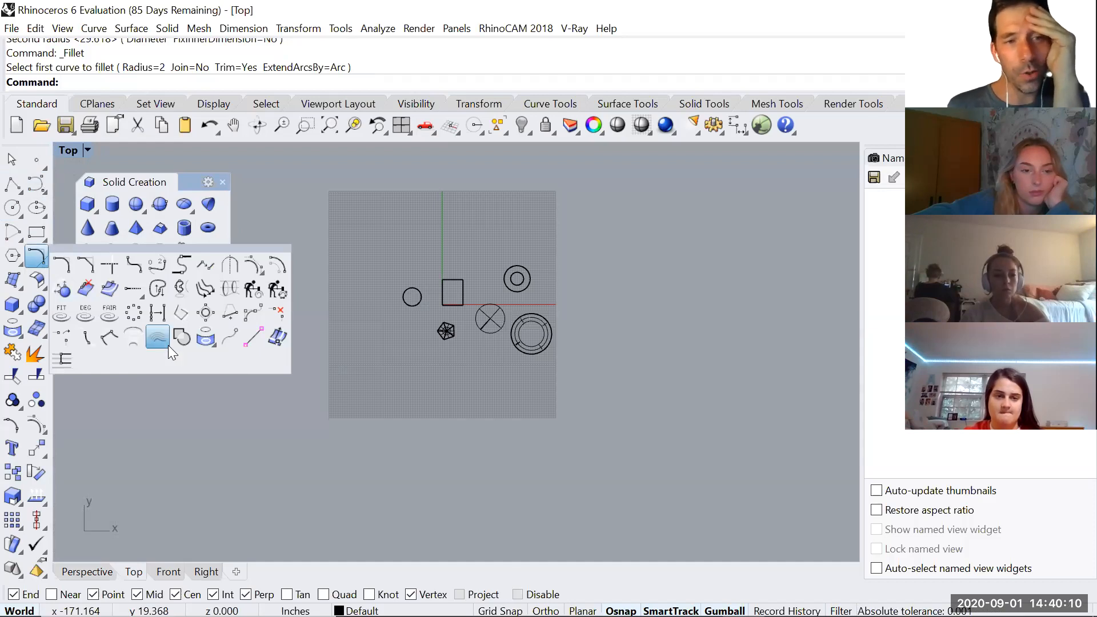
{"action": "left_click", "coordinate": [197, 448]}
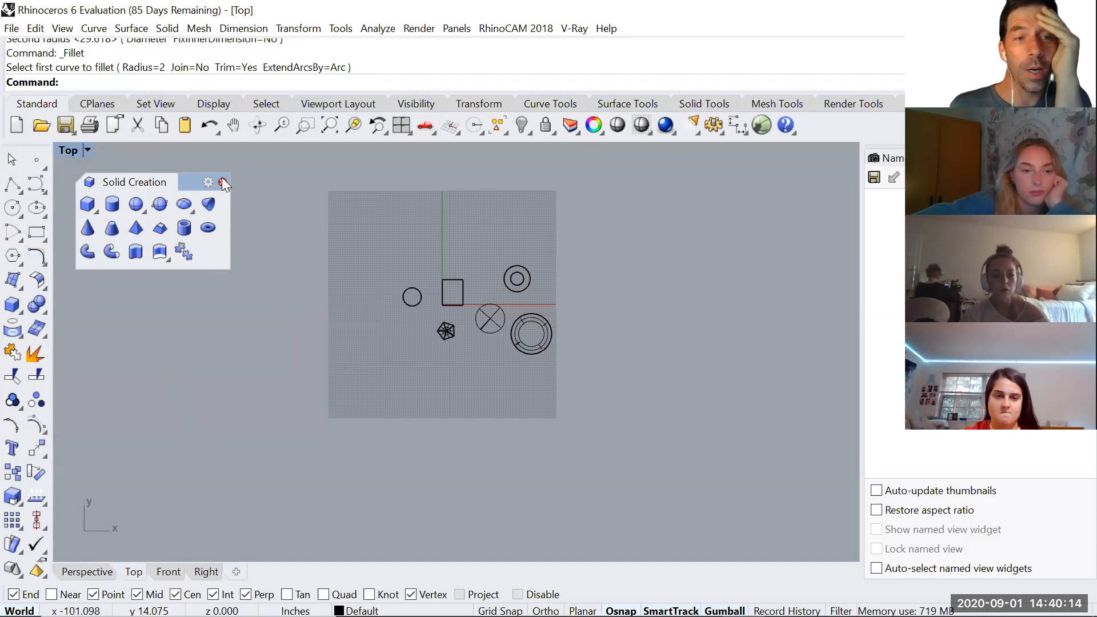
Step: Cycle through the Front and Right viewports back to Perspective and close the floating Solid Creation toolbar
{"action": "right_click_drag", "start_coordinate": [461, 274], "coordinate": [443, 288]}
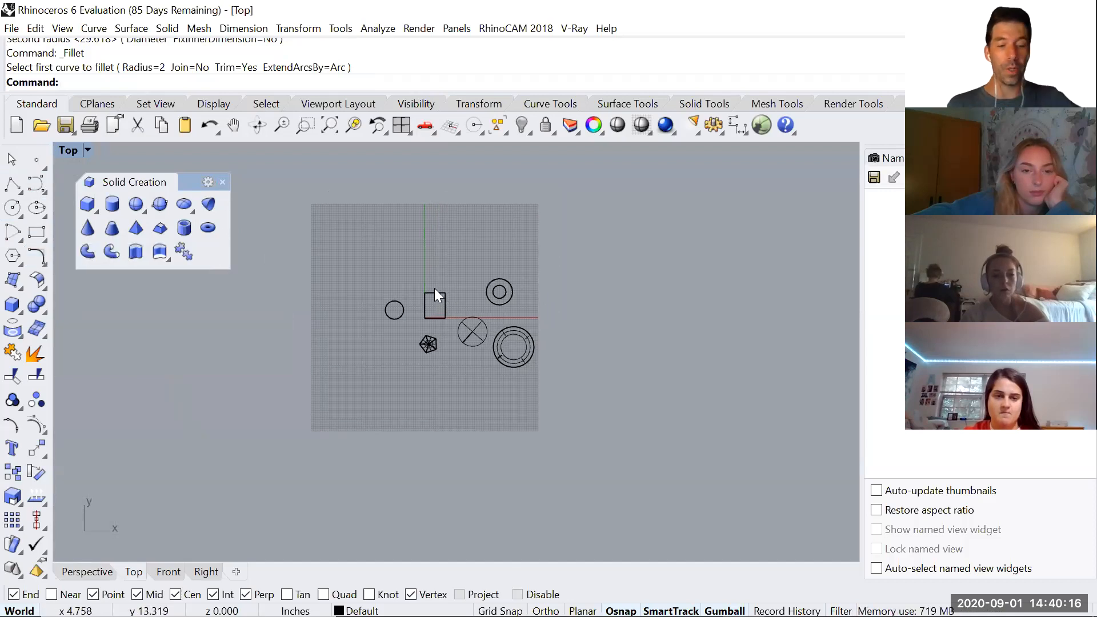
{"action": "key", "text": "ctrl+F2"}
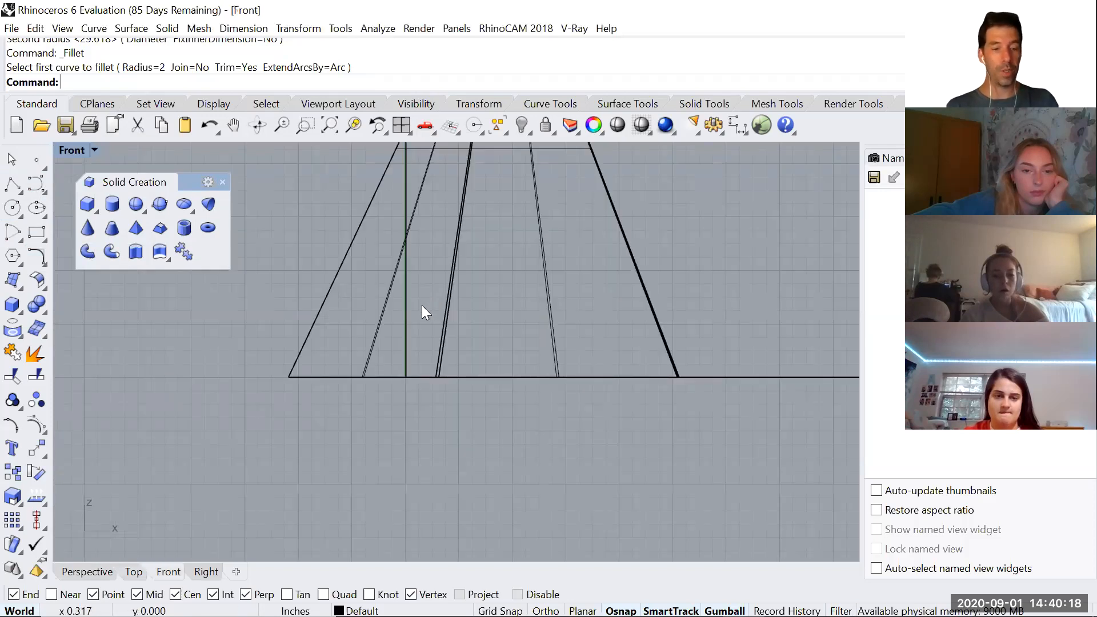
{"action": "key", "text": "ctrl+F3"}
{"action": "key", "text": "ctrl+F4"}
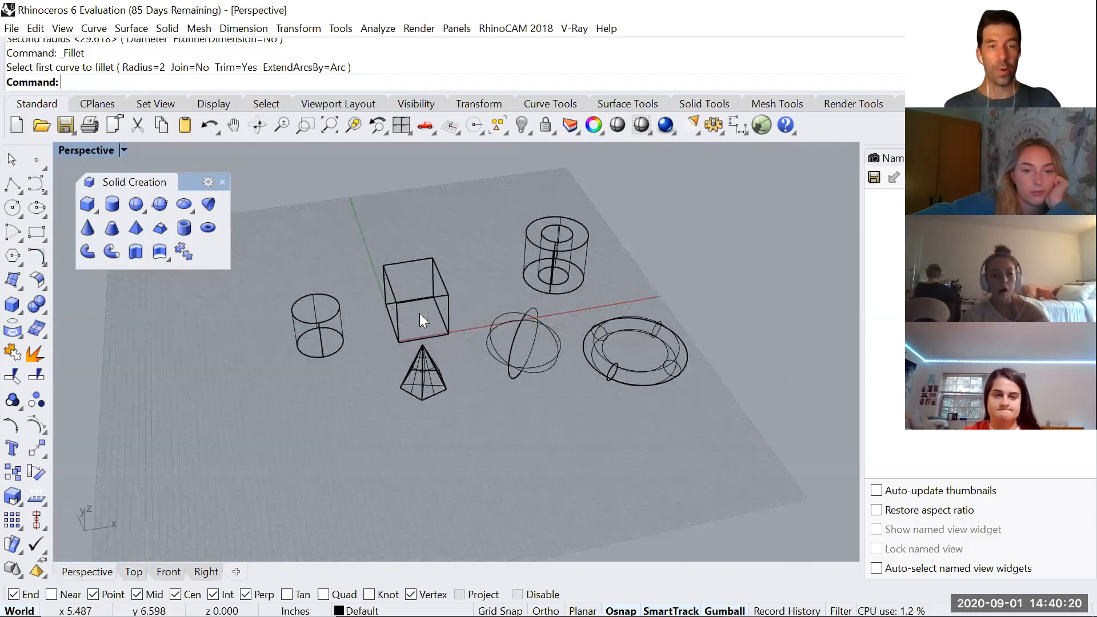
{"action": "left_click", "coordinate": [222, 181]}
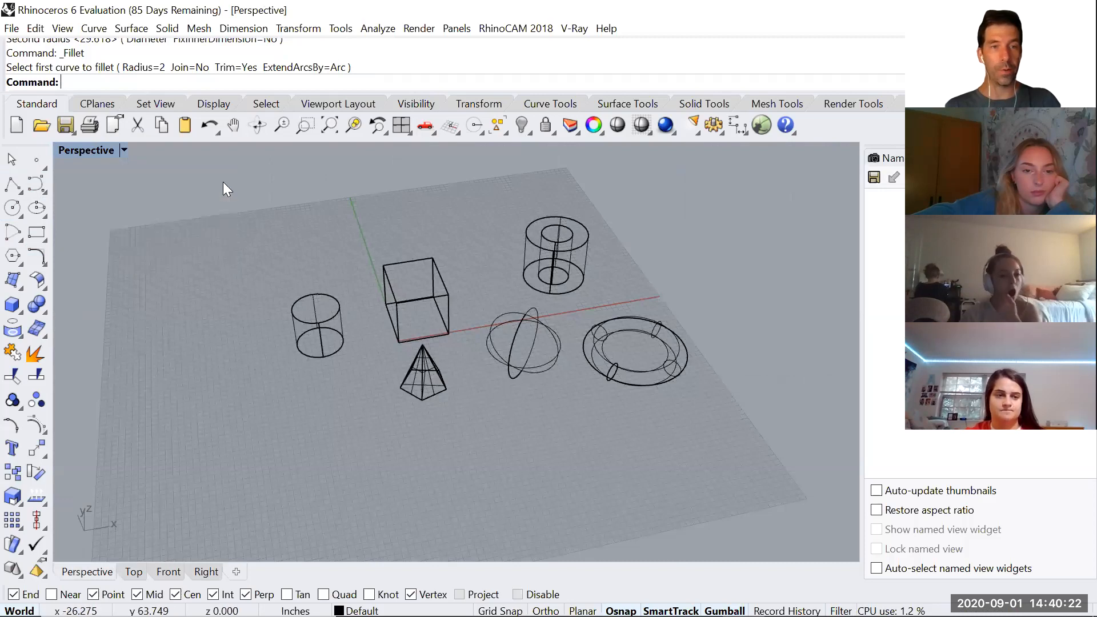
Step: Cycle the maximized view through Top, Front and Right to examine the six solids, ending back in Perspective
{"action": "key", "text": "ctrl+F1"}
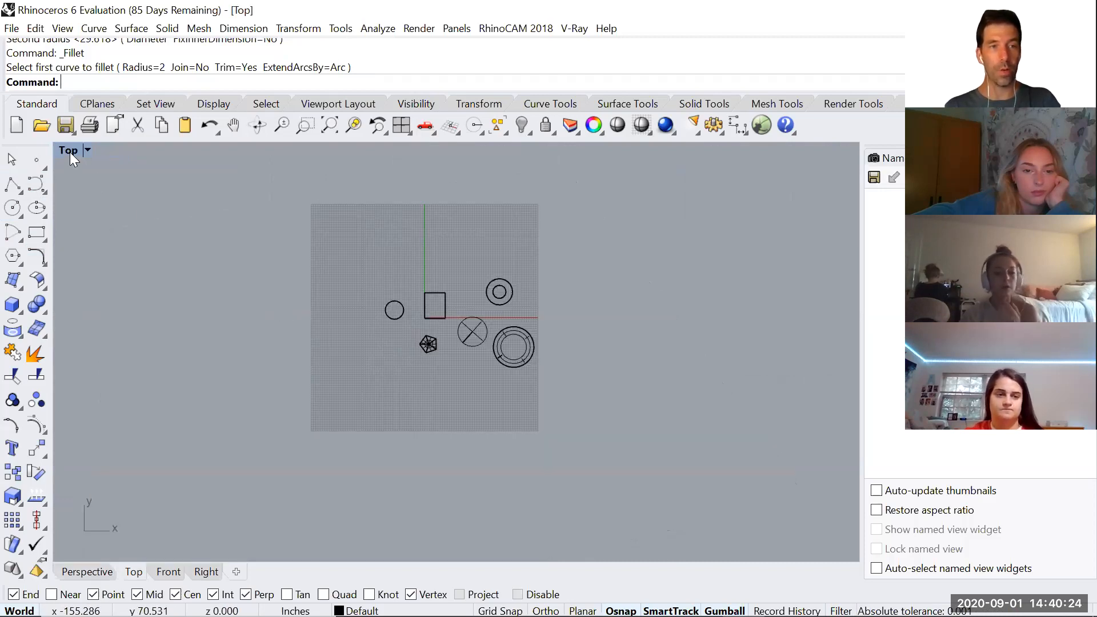
{"action": "key", "text": "ctrl+F2"}
{"action": "scroll", "coordinate": [366, 297], "scroll_direction": "down", "scroll_amount": 4}
{"action": "scroll", "coordinate": [381, 333], "scroll_direction": "down", "scroll_amount": 5}
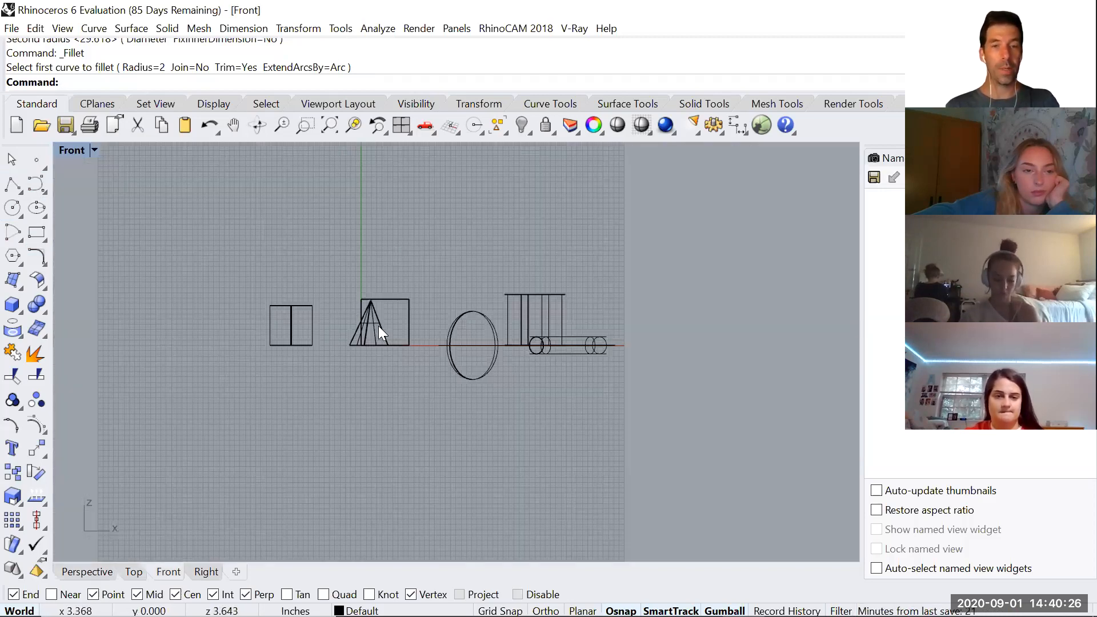
{"action": "key", "text": "ctrl+F3"}
{"action": "scroll", "coordinate": [319, 341], "scroll_direction": "down", "scroll_amount": 5}
{"action": "scroll", "coordinate": [315, 341], "scroll_direction": "up", "scroll_amount": 3}
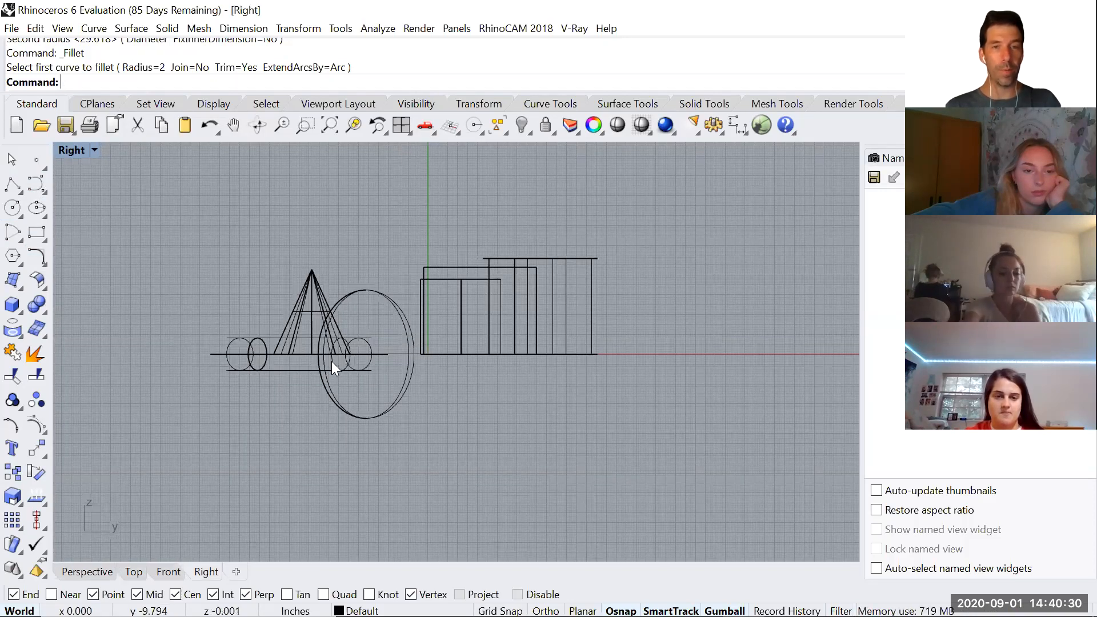
{"action": "key", "text": "ctrl+F4"}
{"action": "scroll", "coordinate": [413, 385], "scroll_direction": "up", "scroll_amount": 4}
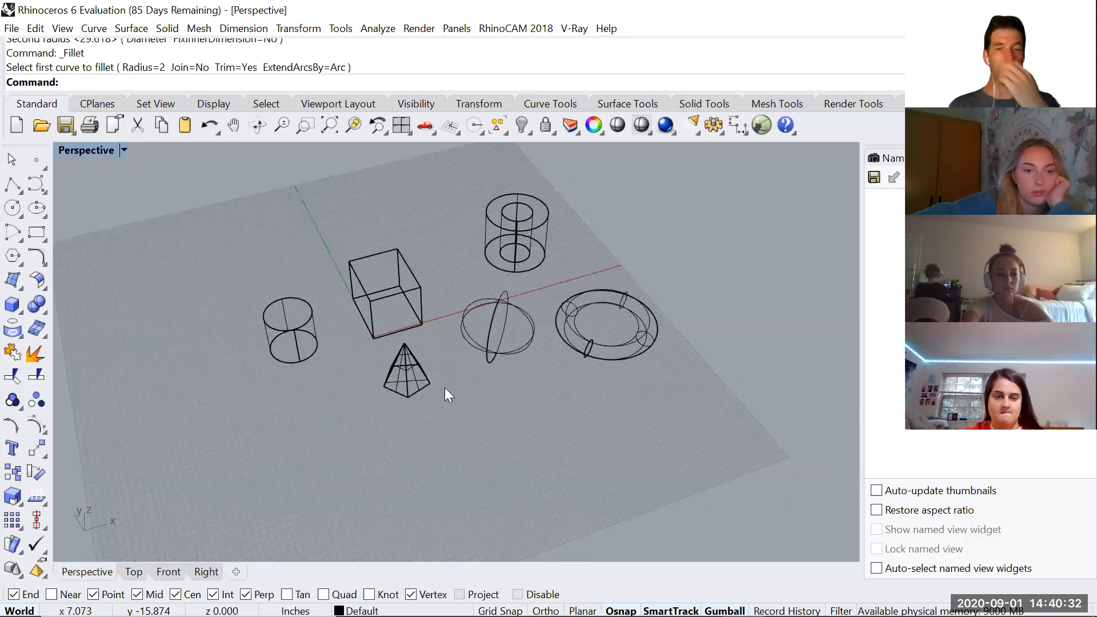
Step: Set the Perspective viewport's display mode to Shaded and inspect the solids from another angle, leaving nothing selected
{"action": "left_click", "coordinate": [123, 149]}
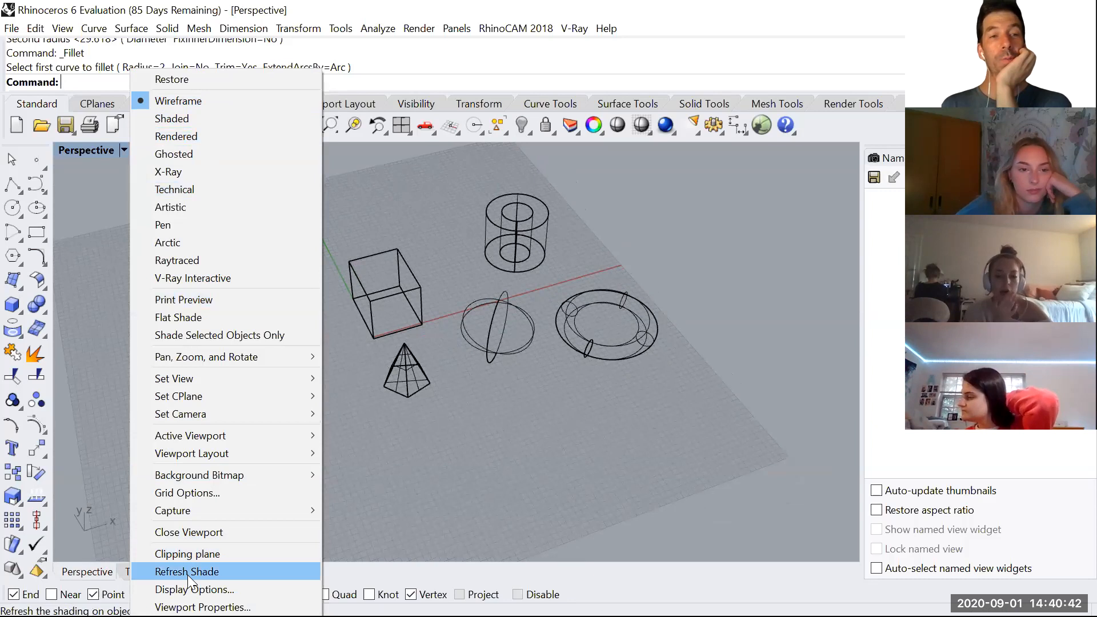
{"action": "left_click", "coordinate": [206, 118]}
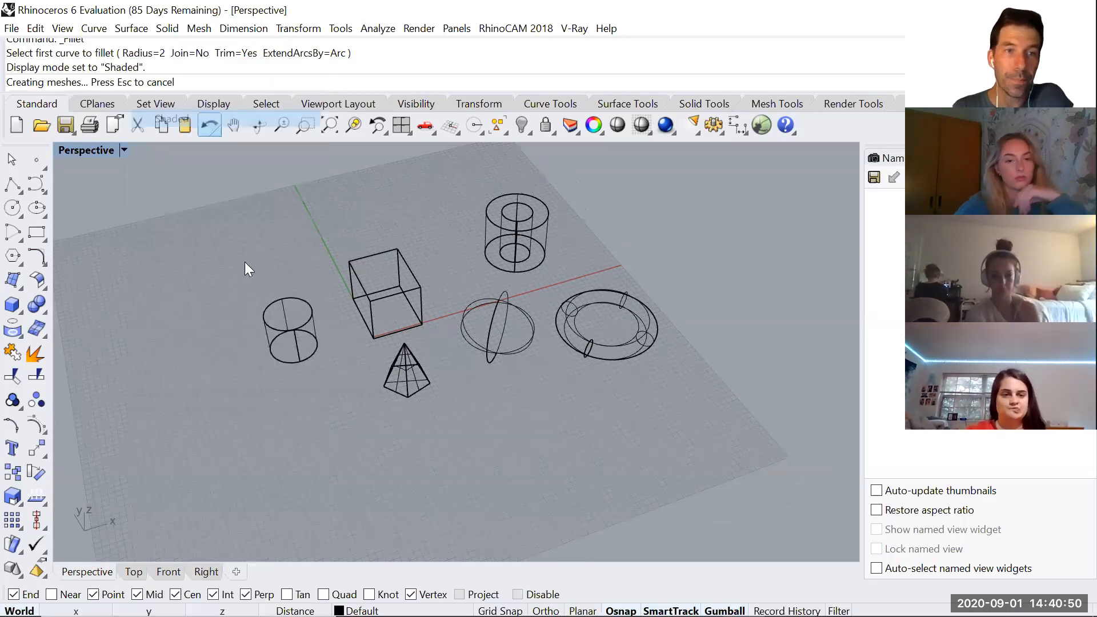
{"action": "right_click_drag", "start_coordinate": [419, 398], "coordinate": [549, 417]}
{"action": "scroll", "coordinate": [452, 405], "scroll_direction": "up", "scroll_amount": 5}
{"action": "scroll", "coordinate": [532, 418], "scroll_direction": "down", "scroll_amount": 7}
{"action": "left_click", "coordinate": [615, 425]}
{"action": "left_click", "coordinate": [510, 502]}
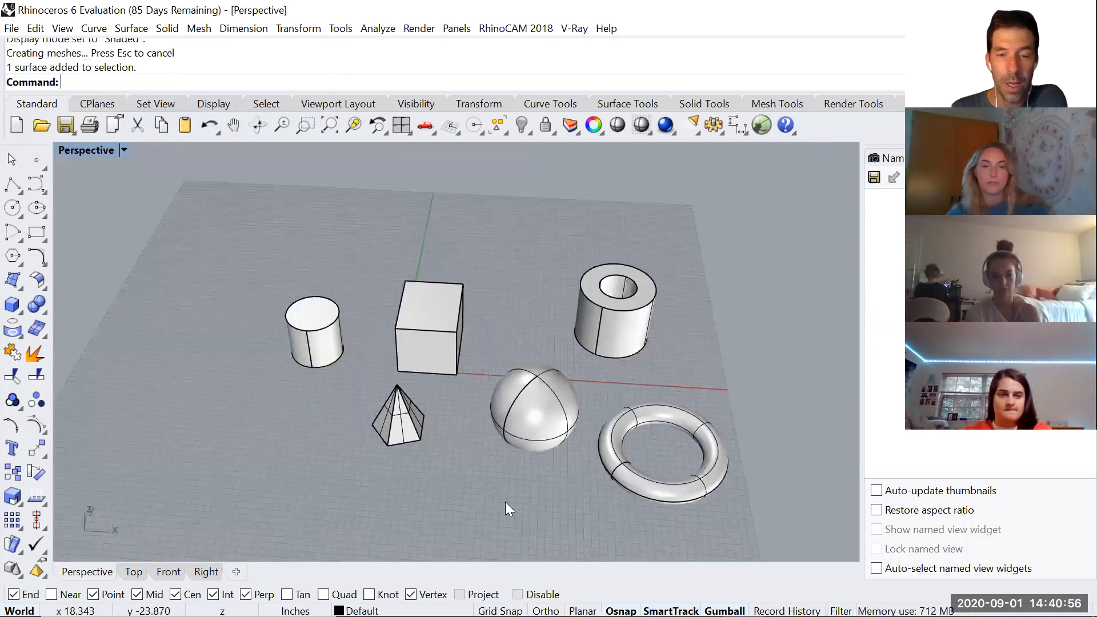
Step: Switch the Perspective viewport to the Rendered display mode and view the solids up close
{"action": "left_click", "coordinate": [124, 150]}
{"action": "left_click", "coordinate": [177, 137]}
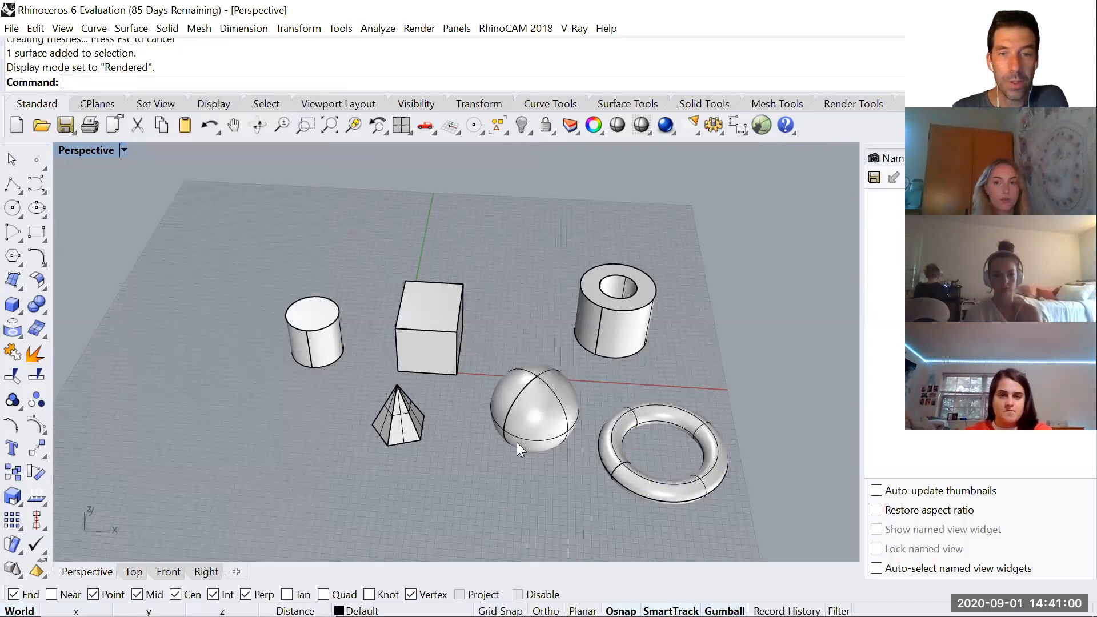
{"action": "scroll", "coordinate": [559, 457], "scroll_direction": "up", "scroll_amount": 3}
{"action": "right_click_drag", "start_coordinate": [515, 415], "coordinate": [503, 404]}
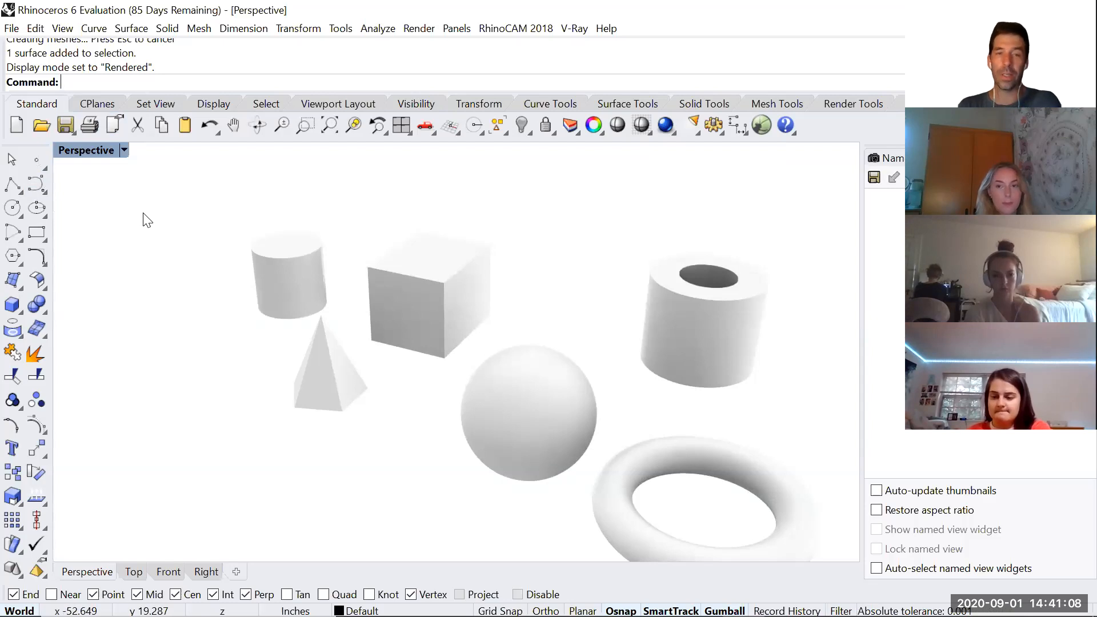
Step: Switch the Perspective viewport to the Ghosted display mode and examine the box's hidden edges through its faces
{"action": "left_click", "coordinate": [124, 151]}
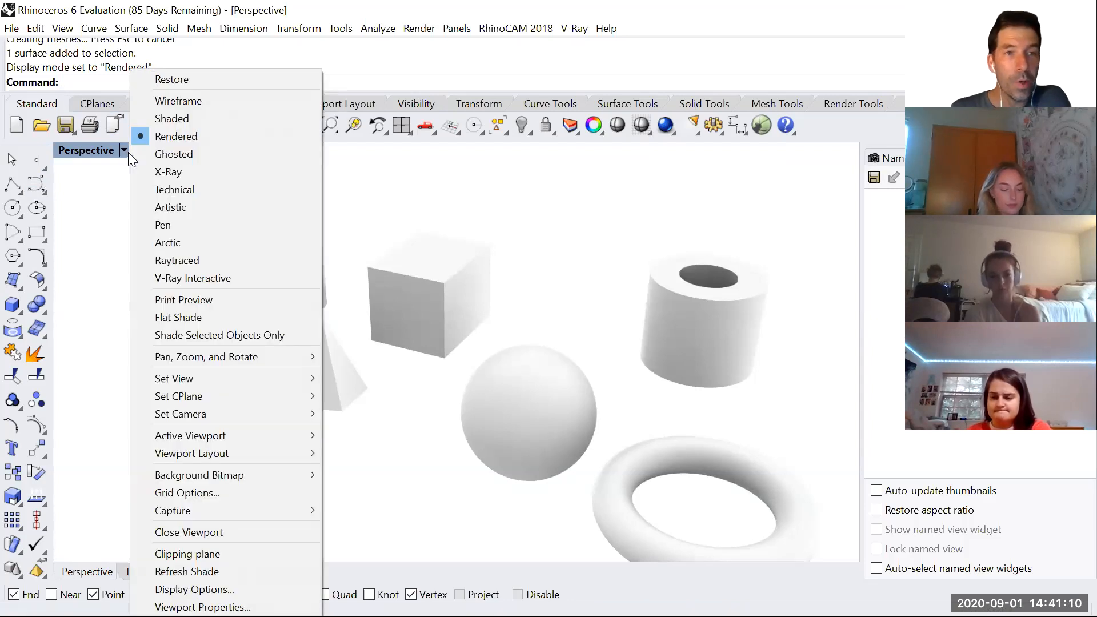
{"action": "left_click", "coordinate": [174, 153]}
{"action": "scroll", "coordinate": [410, 308], "scroll_direction": "up", "scroll_amount": 5}
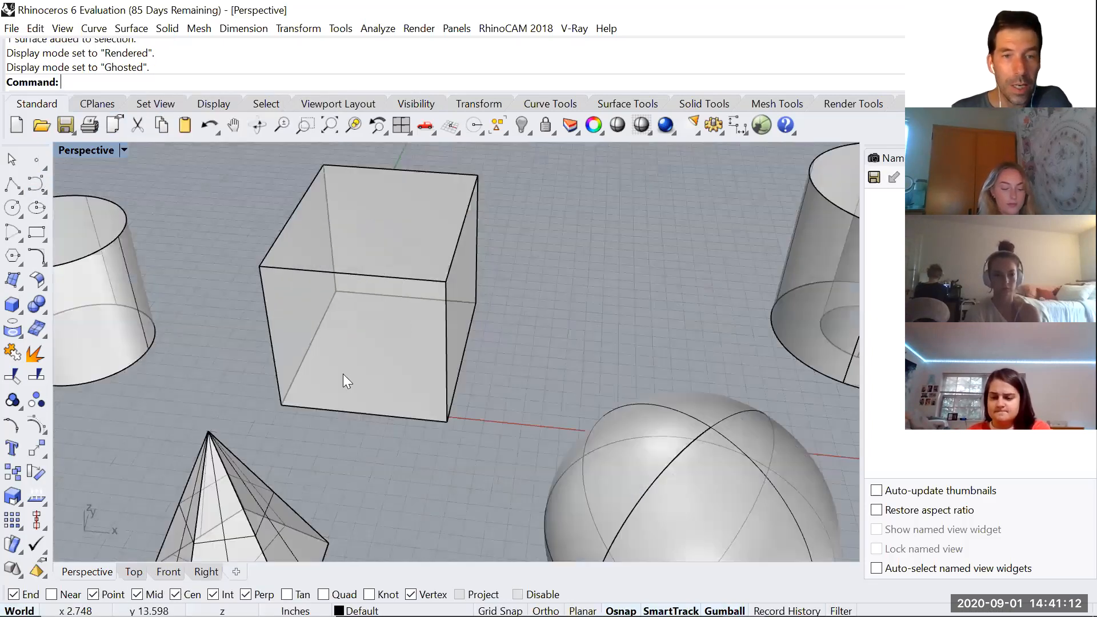
{"action": "scroll", "coordinate": [337, 370], "scroll_direction": "up", "scroll_amount": 2}
{"action": "scroll", "coordinate": [320, 346], "scroll_direction": "down", "scroll_amount": 7}
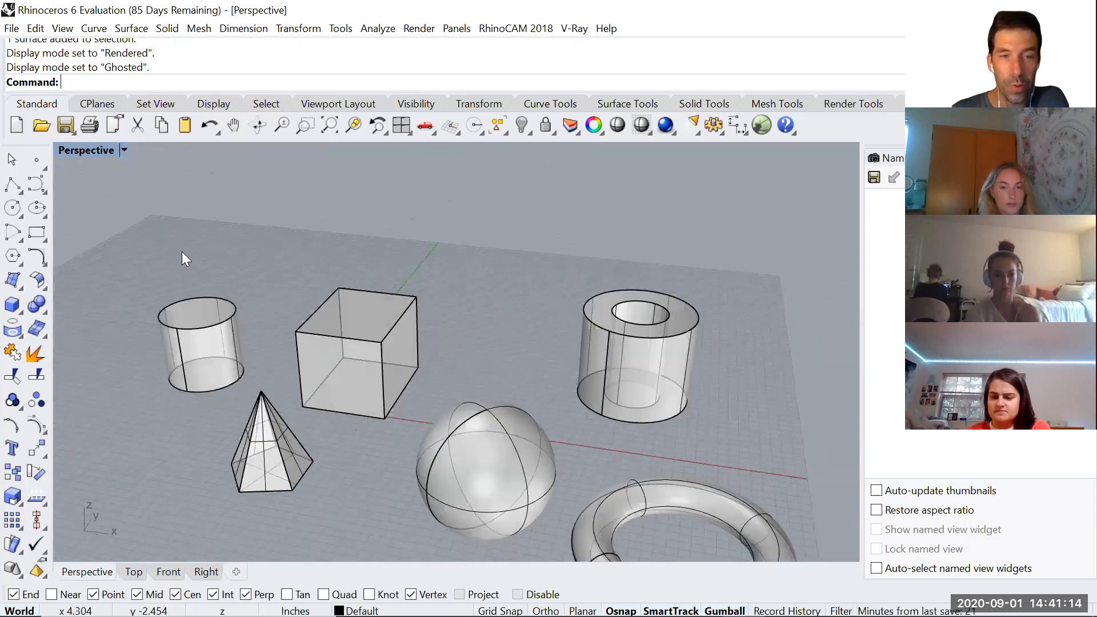
Step: Preview the solids in the X-Ray display mode and then in Technical, looking closely at the box
{"action": "left_click", "coordinate": [124, 150]}
{"action": "left_click", "coordinate": [163, 172]}
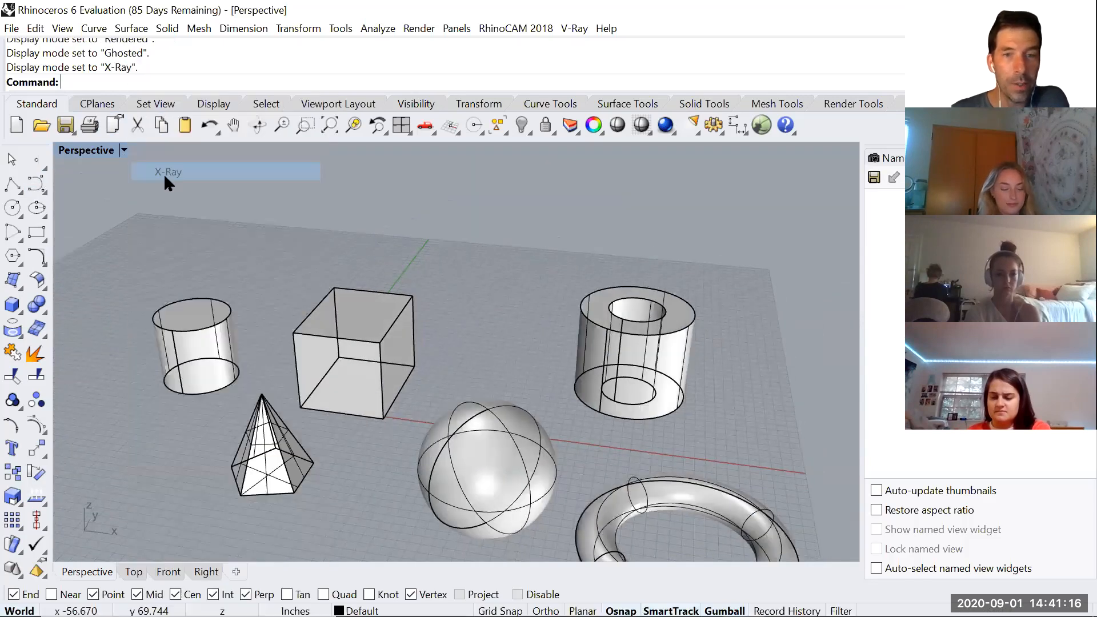
{"action": "left_click", "coordinate": [123, 151]}
{"action": "left_click", "coordinate": [154, 186]}
{"action": "scroll", "coordinate": [363, 398], "scroll_direction": "down", "scroll_amount": 2}
{"action": "scroll", "coordinate": [331, 357], "scroll_direction": "up", "scroll_amount": 5}
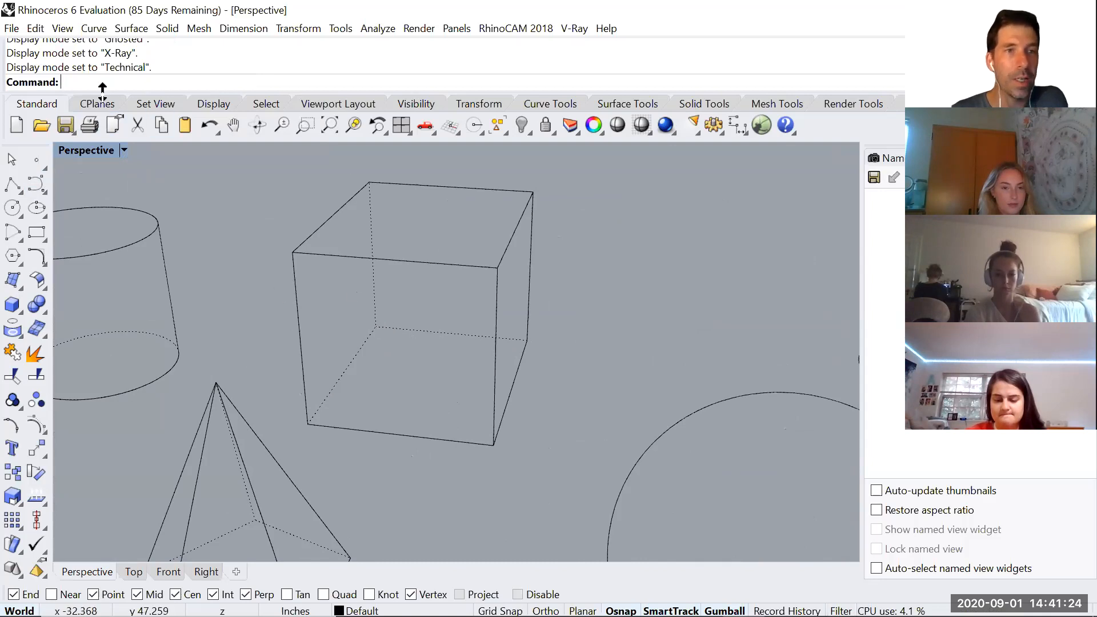
Step: Switch the Perspective viewport to the Artistic display mode and view all the solids
{"action": "left_click", "coordinate": [124, 154]}
{"action": "left_click", "coordinate": [170, 206]}
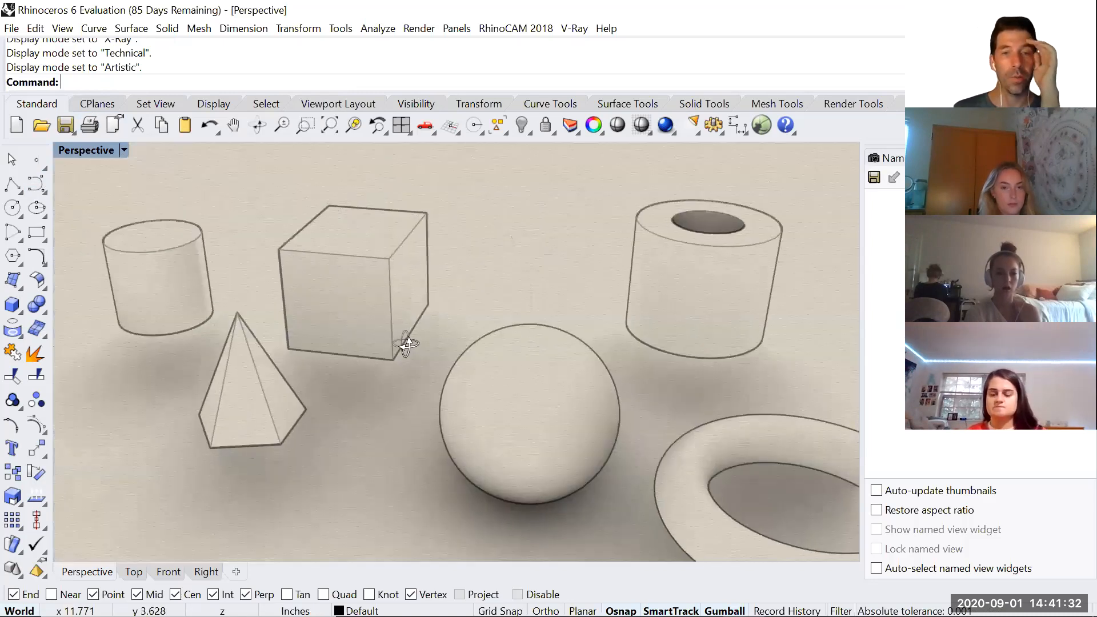
{"action": "scroll", "coordinate": [184, 246], "scroll_direction": "down", "scroll_amount": 3}
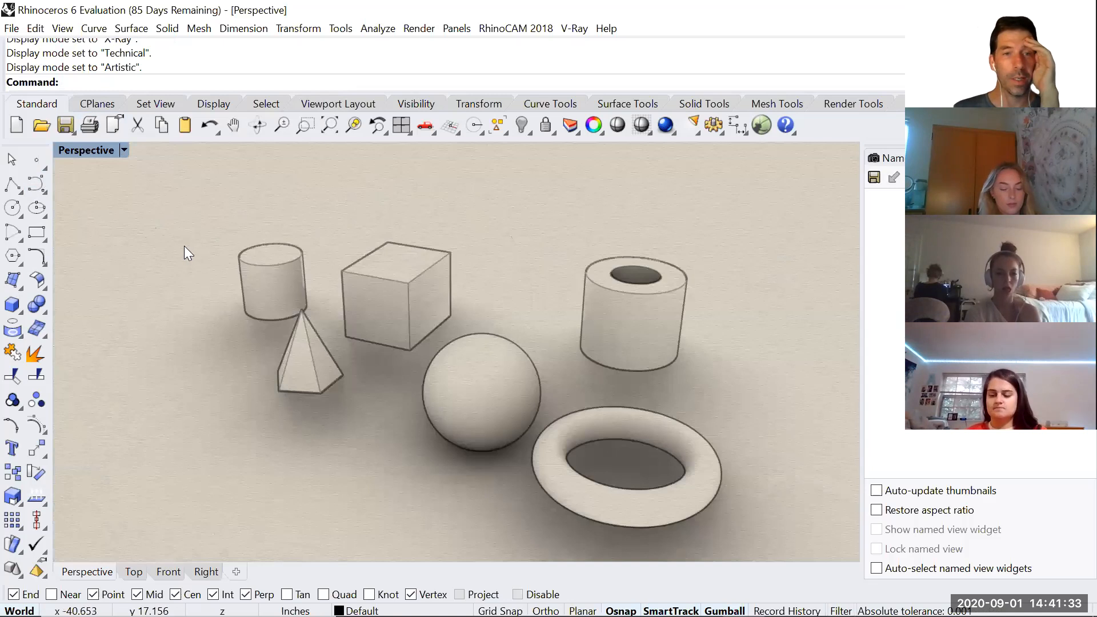
{"action": "left_click", "coordinate": [124, 152]}
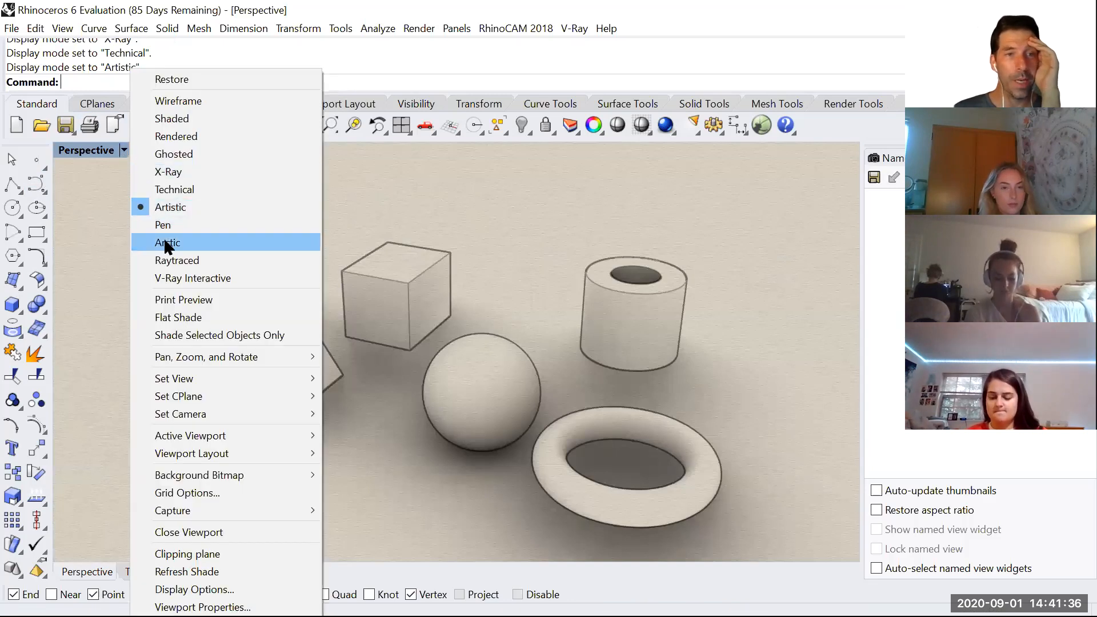
{"action": "left_click", "coordinate": [474, 215]}
Step: Compare the solids in the Wireframe and Shaded display modes in the Perspective viewport
{"action": "left_click", "coordinate": [124, 151]}
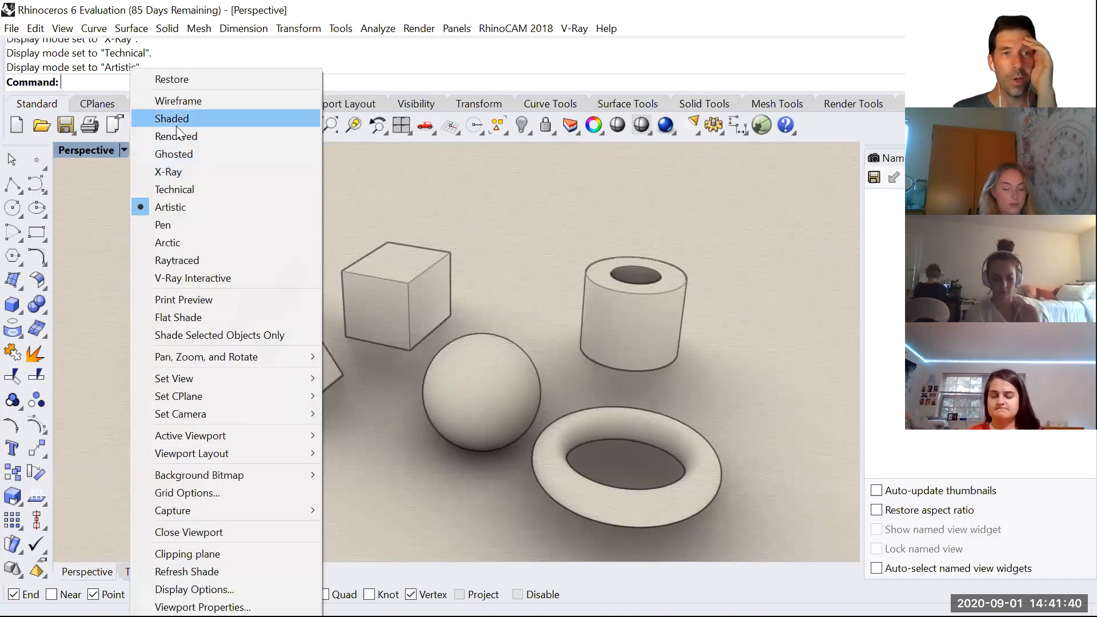
{"action": "left_click", "coordinate": [176, 103]}
{"action": "left_click", "coordinate": [123, 150]}
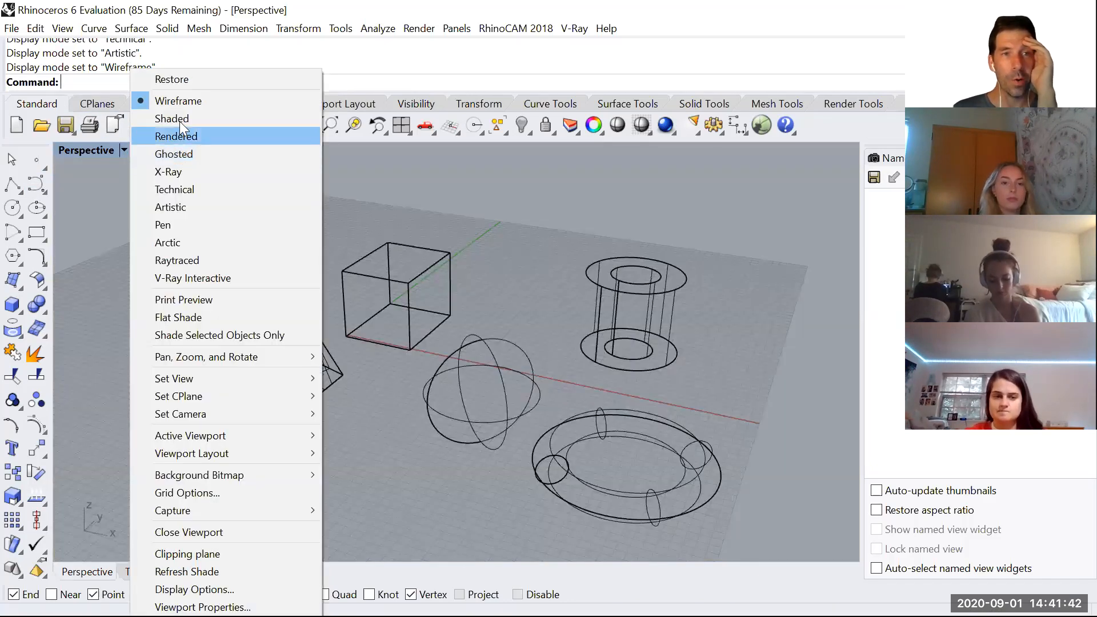
{"action": "left_click", "coordinate": [177, 118]}
{"action": "right_click_drag", "start_coordinate": [388, 336], "coordinate": [394, 332]}
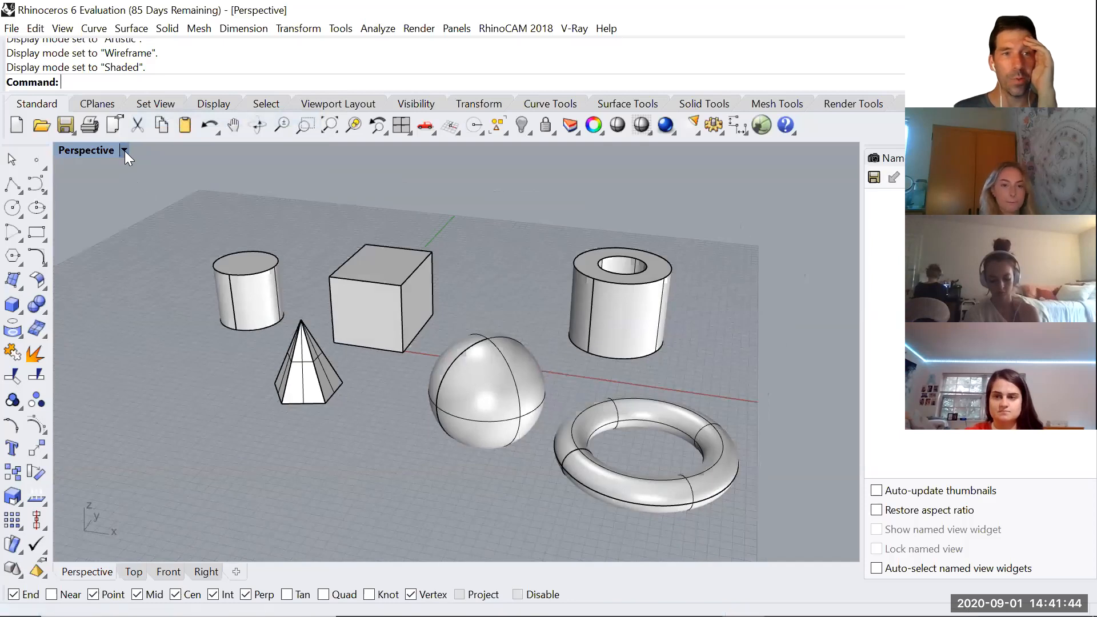
Step: Apply the Ghosted display mode to the Perspective viewport again and look through the box up close
{"action": "left_click", "coordinate": [124, 150]}
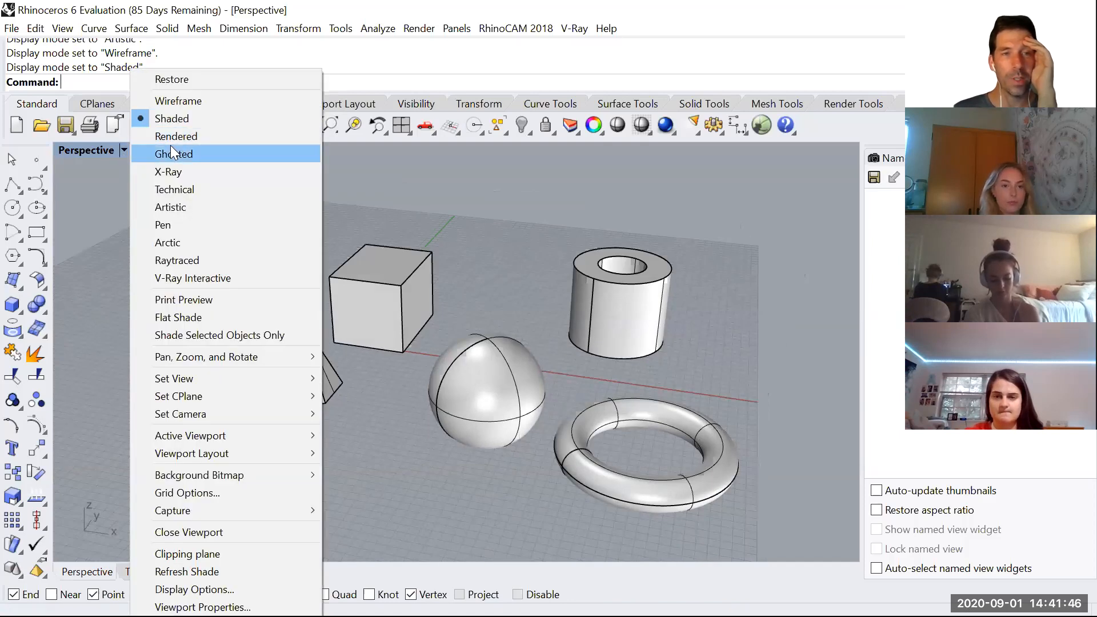
{"action": "left_click", "coordinate": [170, 152]}
{"action": "scroll", "coordinate": [379, 305], "scroll_direction": "up", "scroll_amount": 5}
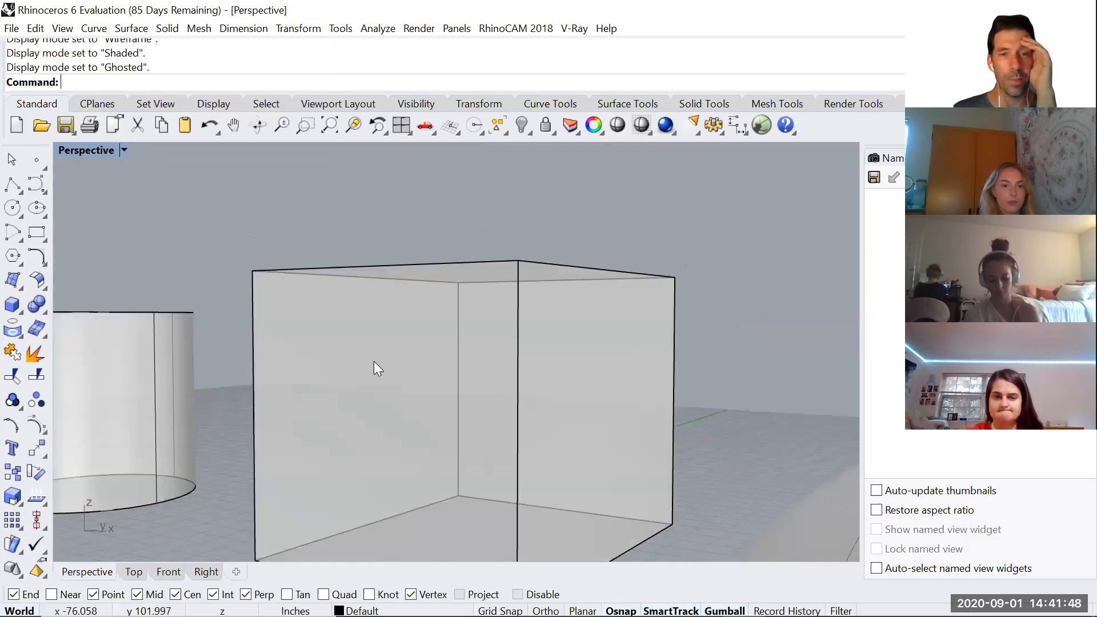
{"action": "scroll", "coordinate": [405, 411], "scroll_direction": "down", "scroll_amount": 10}
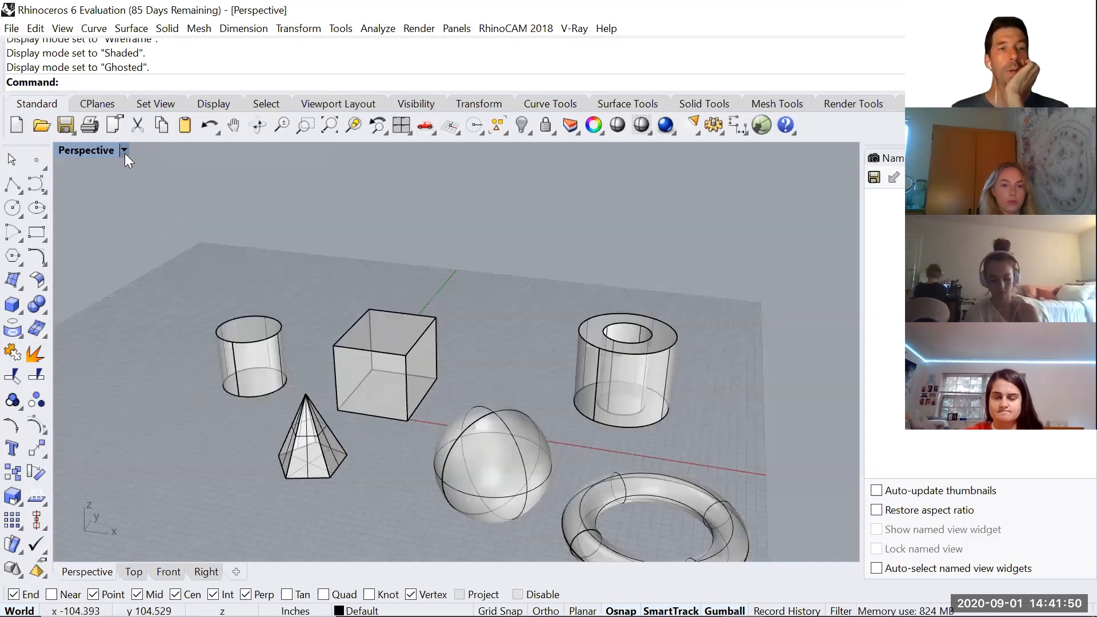
Step: Set the Perspective viewport's display mode back to Shaded and frame all six solids
{"action": "left_click", "coordinate": [124, 151]}
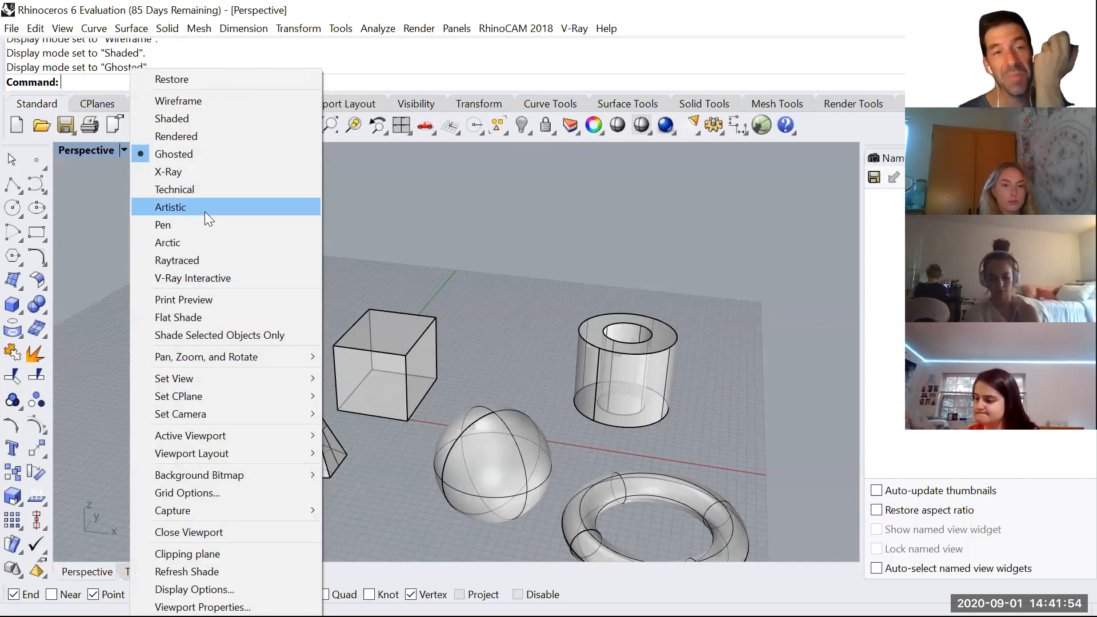
{"action": "left_click", "coordinate": [176, 117]}
{"action": "scroll", "coordinate": [352, 327], "scroll_direction": "down", "scroll_amount": 5}
{"action": "right_click_drag", "start_coordinate": [335, 383], "coordinate": [353, 350], "text": "shift"}
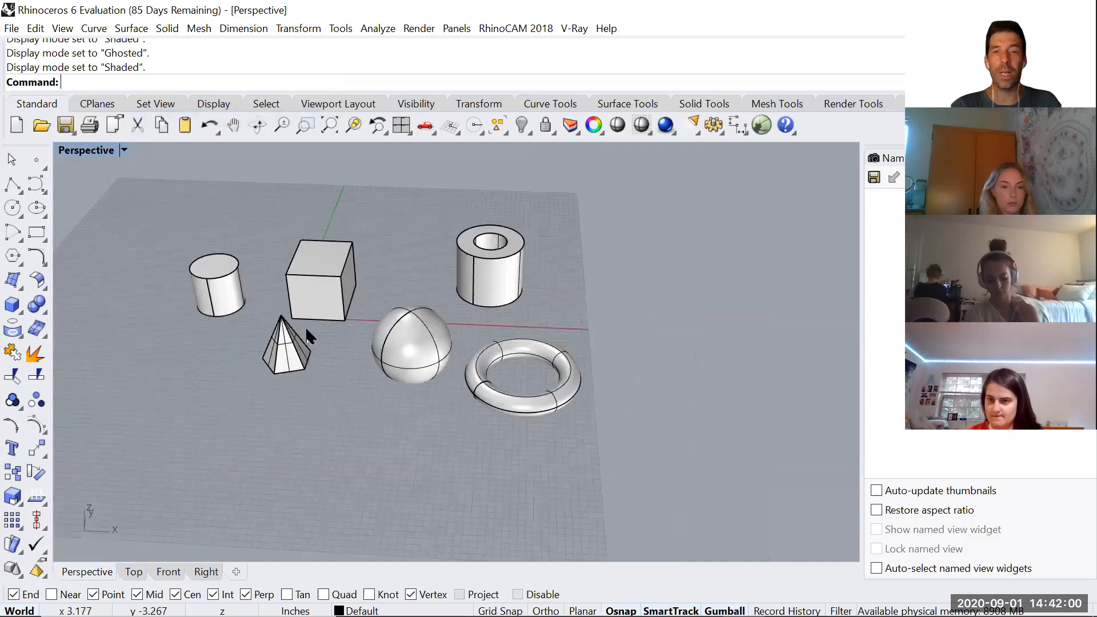
Step: Select the tube alone, then replace it with the box and add the sphere, torus, tube, pyramid and cylinder to the selection
{"action": "left_click", "coordinate": [493, 266]}
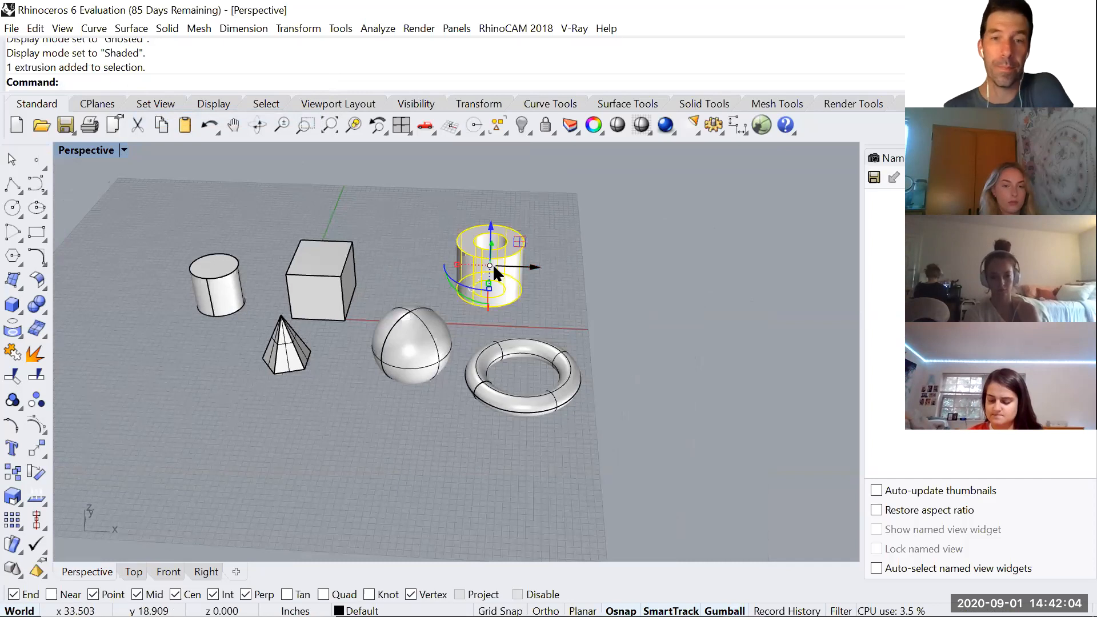
{"action": "left_click", "coordinate": [328, 280]}
{"action": "left_click", "coordinate": [416, 351], "text": "shift"}
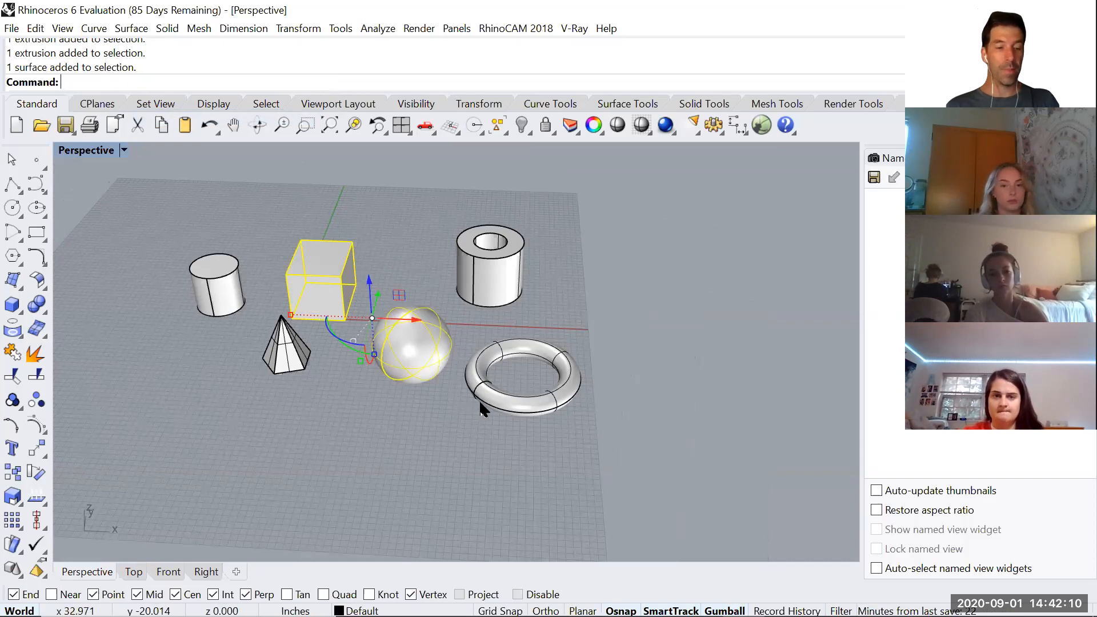
{"action": "left_click", "coordinate": [483, 368], "text": "shift"}
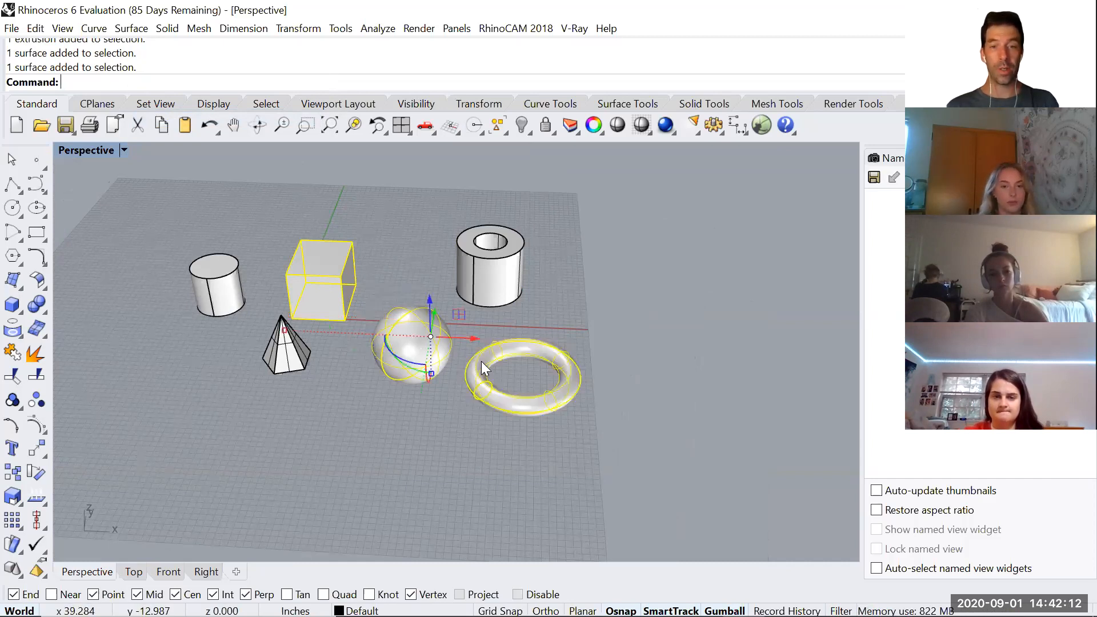
{"action": "left_click", "coordinate": [502, 277], "text": "shift"}
{"action": "left_click", "coordinate": [291, 362], "text": "shift"}
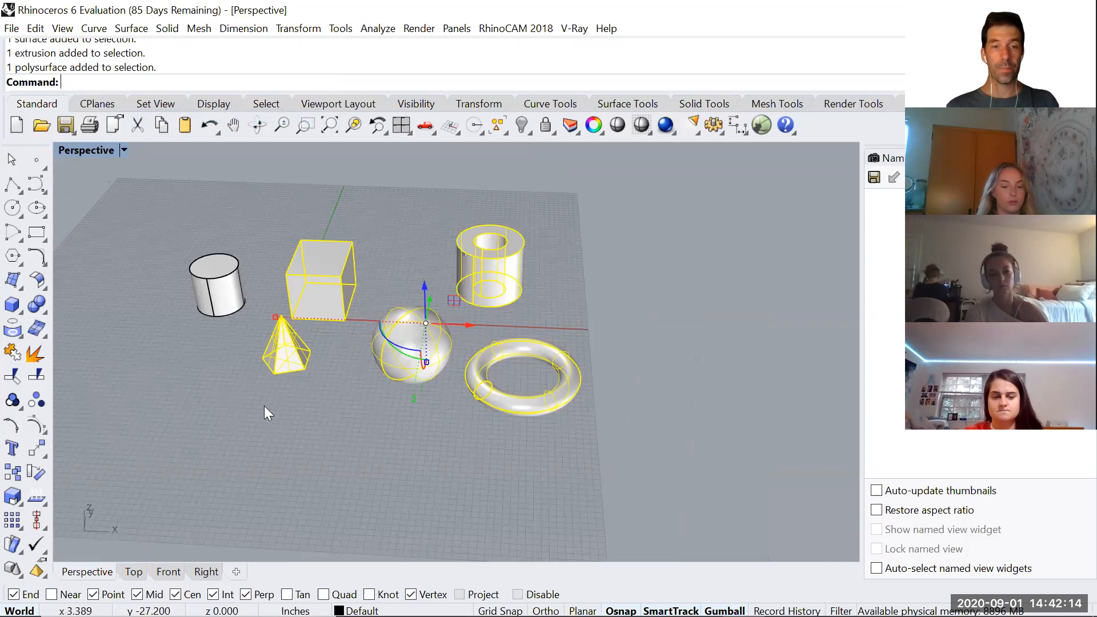
{"action": "left_click", "coordinate": [224, 303], "text": "shift"}
{"action": "right_click_drag", "start_coordinate": [419, 431], "coordinate": [498, 385]}
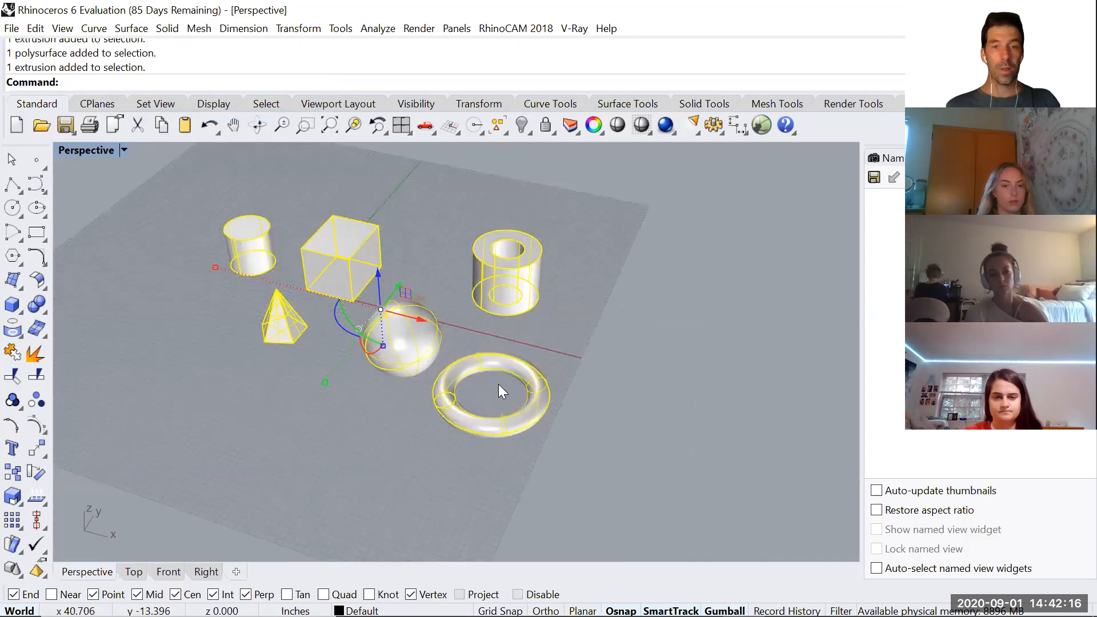
Step: Remove the torus, tube and sphere from the selection one by one, then deselect the remaining solids
{"action": "left_click", "coordinate": [503, 418], "text": "ctrl"}
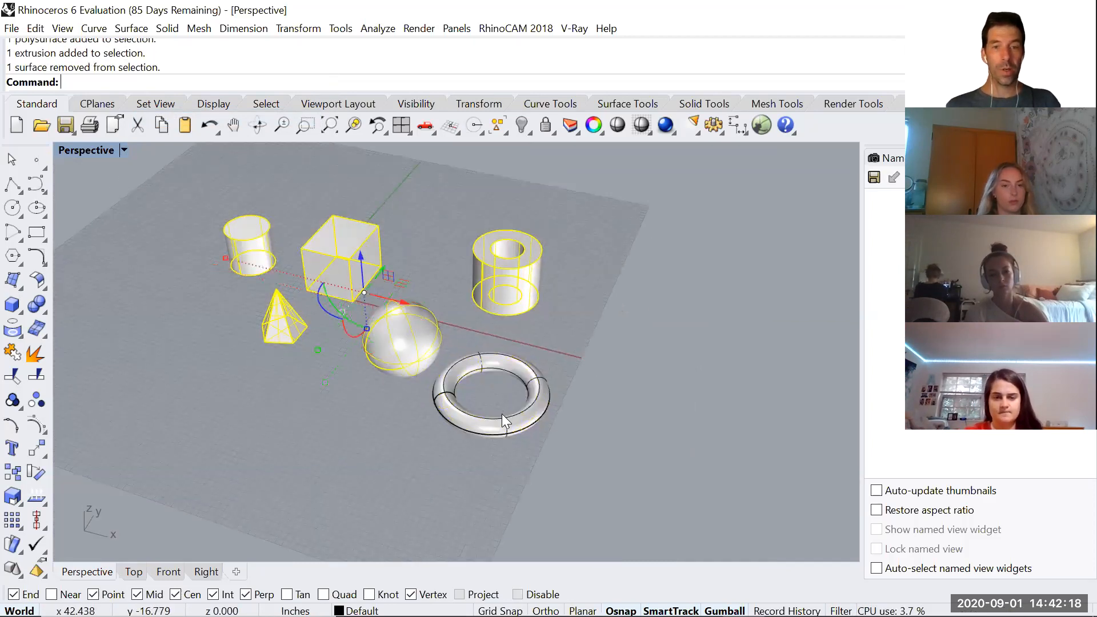
{"action": "left_click", "coordinate": [506, 286], "text": "ctrl"}
{"action": "left_click", "coordinate": [389, 357], "text": "ctrl"}
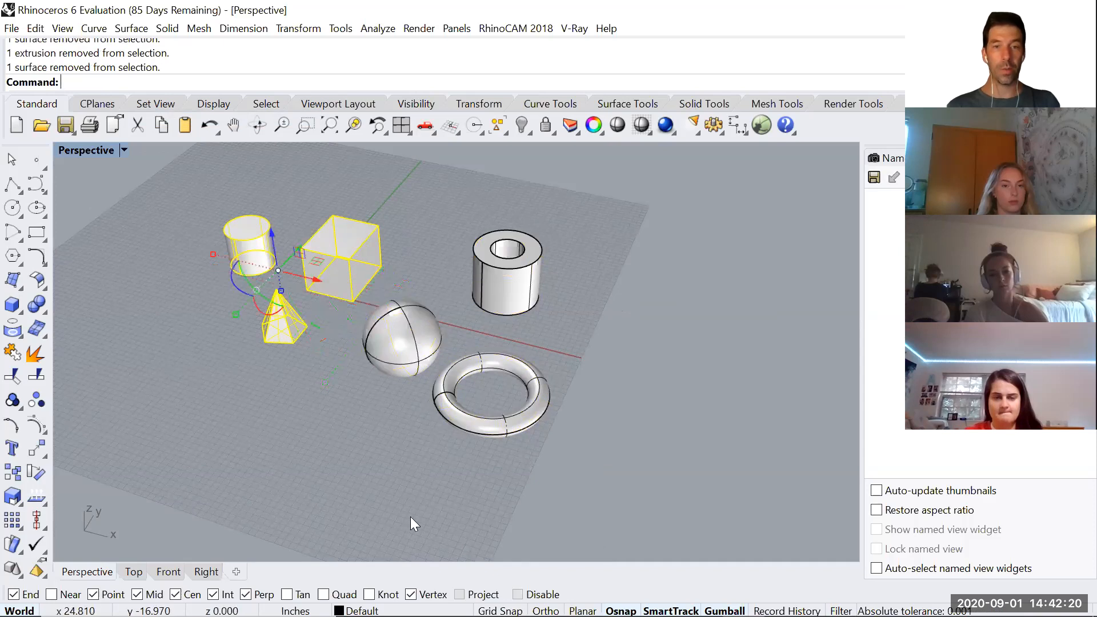
{"action": "right_click_drag", "start_coordinate": [341, 336], "coordinate": [356, 334]}
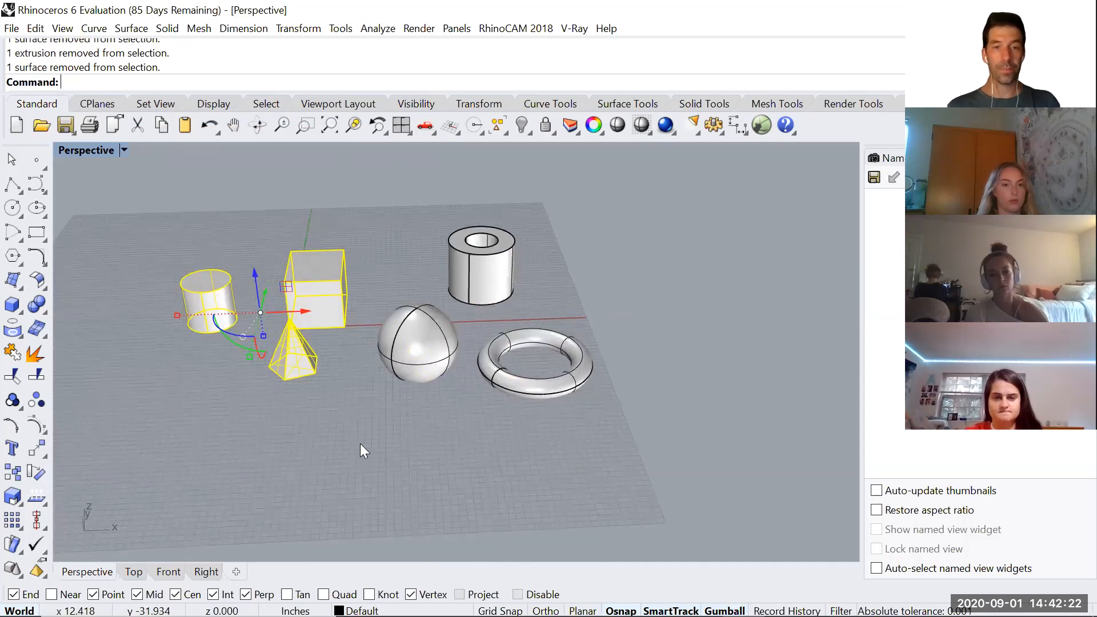
{"action": "right_click_drag", "start_coordinate": [359, 444], "coordinate": [355, 418]}
{"action": "left_click", "coordinate": [355, 418]}
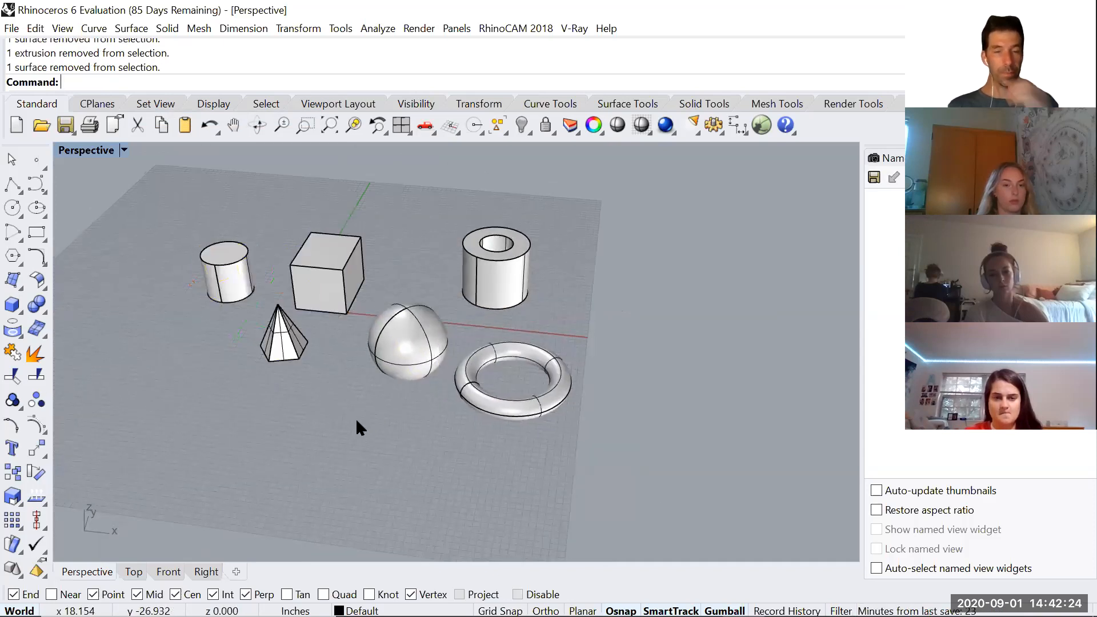
{"action": "scroll", "coordinate": [342, 376], "scroll_direction": "up", "scroll_amount": 3}
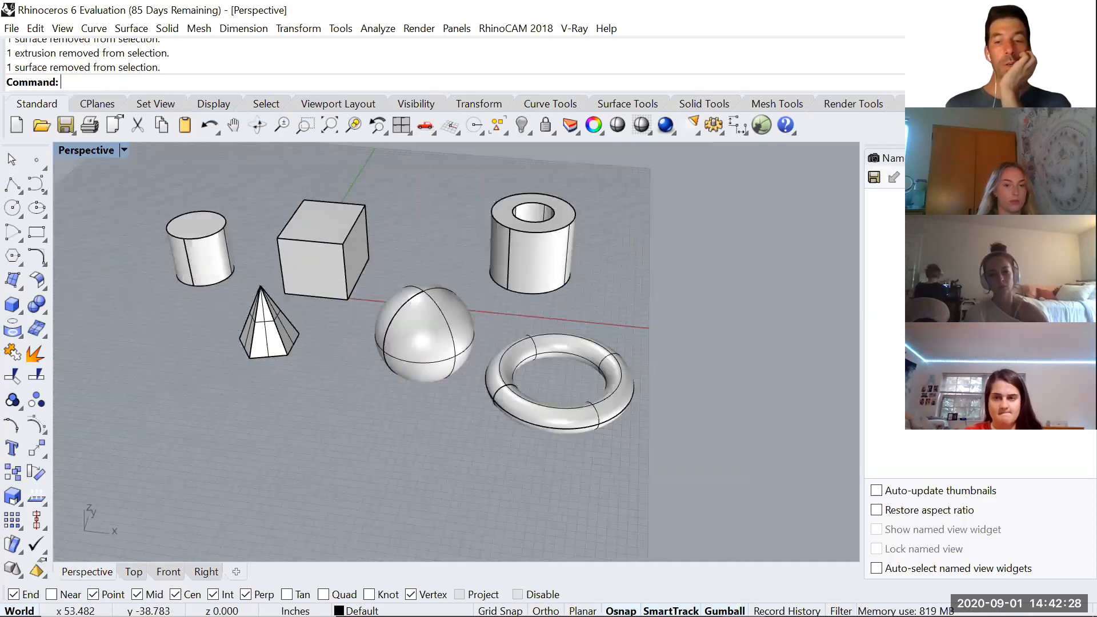
Step: Select the sphere and move it with the gumball's axis arrows
{"action": "left_click", "coordinate": [433, 341]}
{"action": "scroll", "coordinate": [433, 337], "scroll_direction": "up", "scroll_amount": 3}
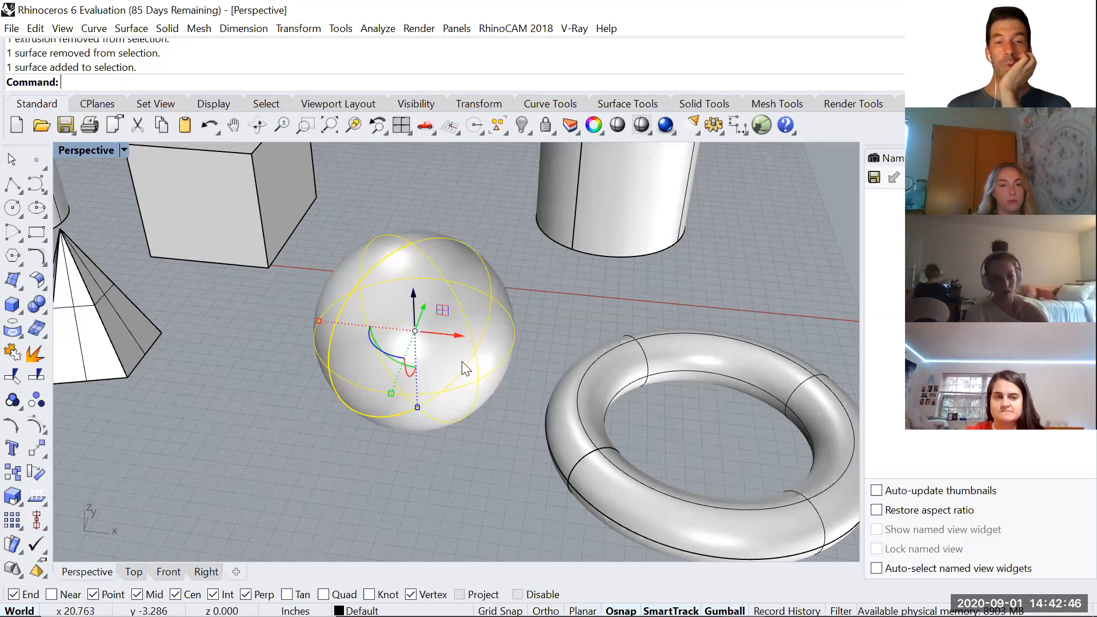
{"action": "scroll", "coordinate": [463, 361], "scroll_direction": "down", "scroll_amount": 3}
{"action": "right_click_drag", "start_coordinate": [466, 361], "coordinate": [444, 354]}
{"action": "scroll", "coordinate": [432, 336], "scroll_direction": "up", "scroll_amount": 2}
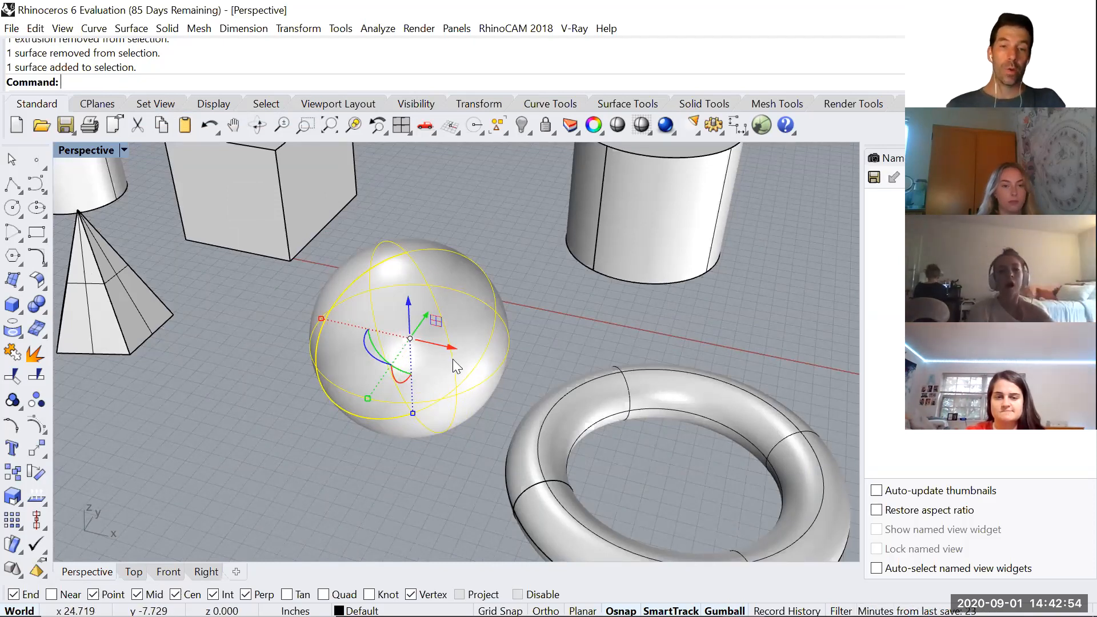
{"action": "left_click_drag", "start_coordinate": [450, 349], "coordinate": [498, 325]}
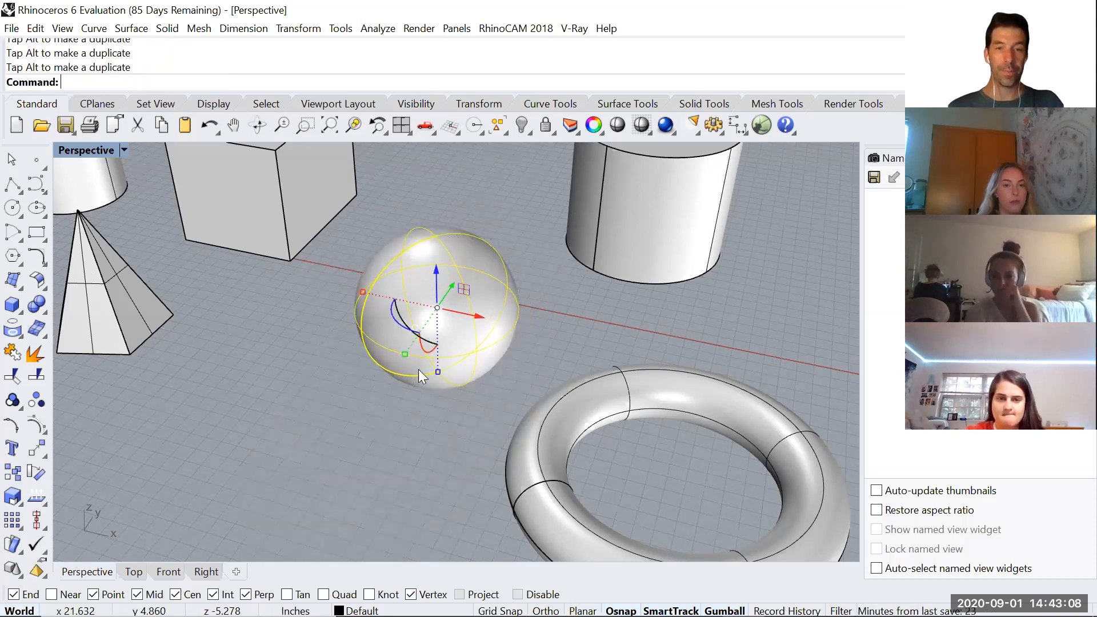
{"action": "scroll", "coordinate": [394, 328], "scroll_direction": "up", "scroll_amount": 4}
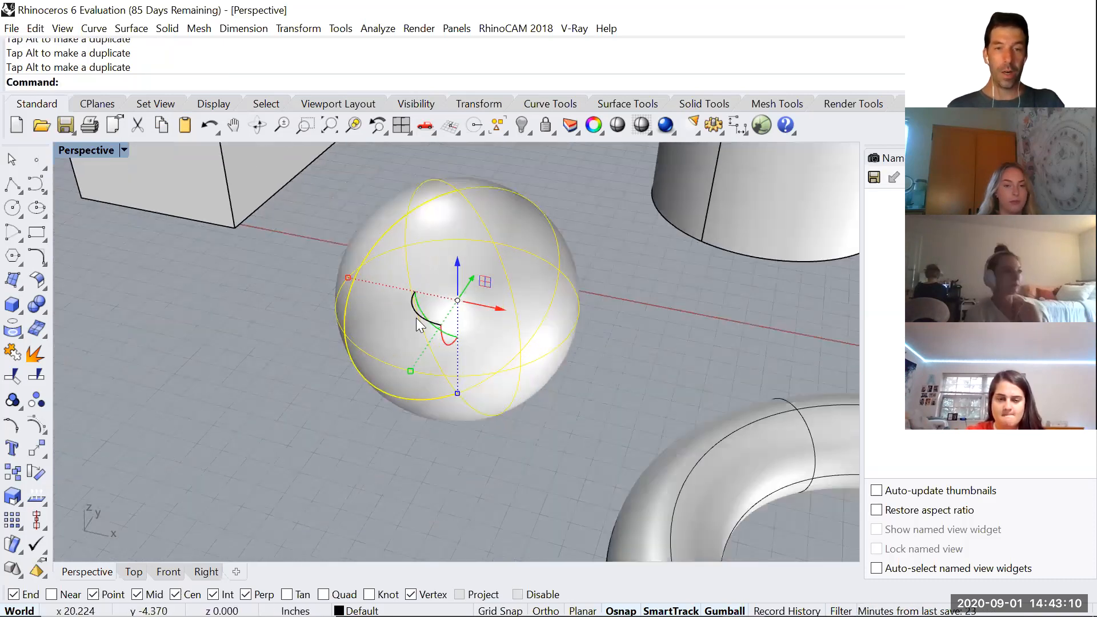
Step: Select the box alone and frame it up close with its gumball
{"action": "scroll", "coordinate": [435, 311], "scroll_direction": "down", "scroll_amount": 5}
{"action": "left_click", "coordinate": [343, 240]}
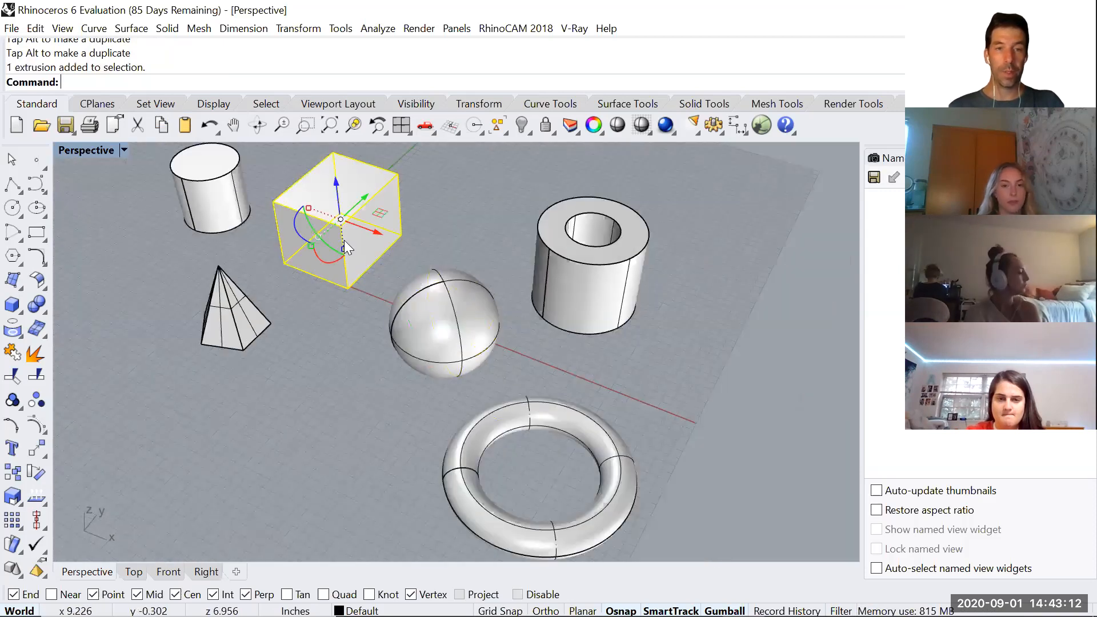
{"action": "scroll", "coordinate": [441, 346], "scroll_direction": "up", "scroll_amount": 3}
{"action": "scroll", "coordinate": [440, 346], "scroll_direction": "up", "scroll_amount": 3}
Step: Try rotating the box with each of the gumball's arcs, undoing every rotation
{"action": "mouse_move", "coordinate": [421, 315]}
{"action": "left_mouse_down"}
{"action": "mouse_move", "coordinate": [439, 332]}
{"action": "mouse_move", "coordinate": [396, 311]}
{"action": "mouse_move", "coordinate": [386, 286]}
{"action": "mouse_move", "coordinate": [456, 333]}
{"action": "mouse_move", "coordinate": [403, 315]}
{"action": "left_mouse_up"}
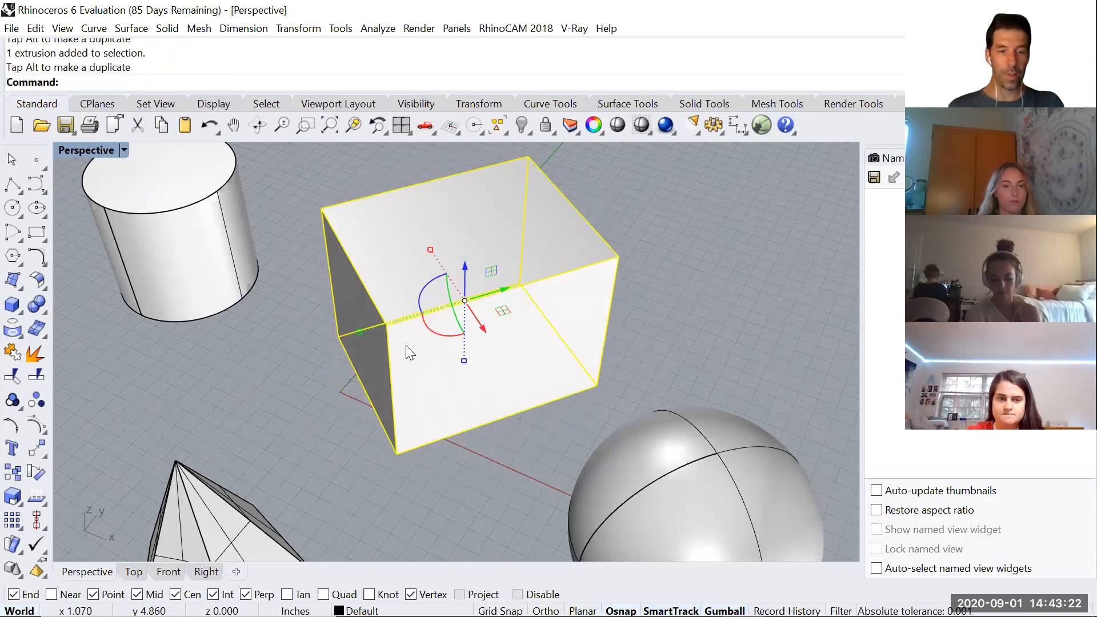
{"action": "key", "text": "ctrl+z"}
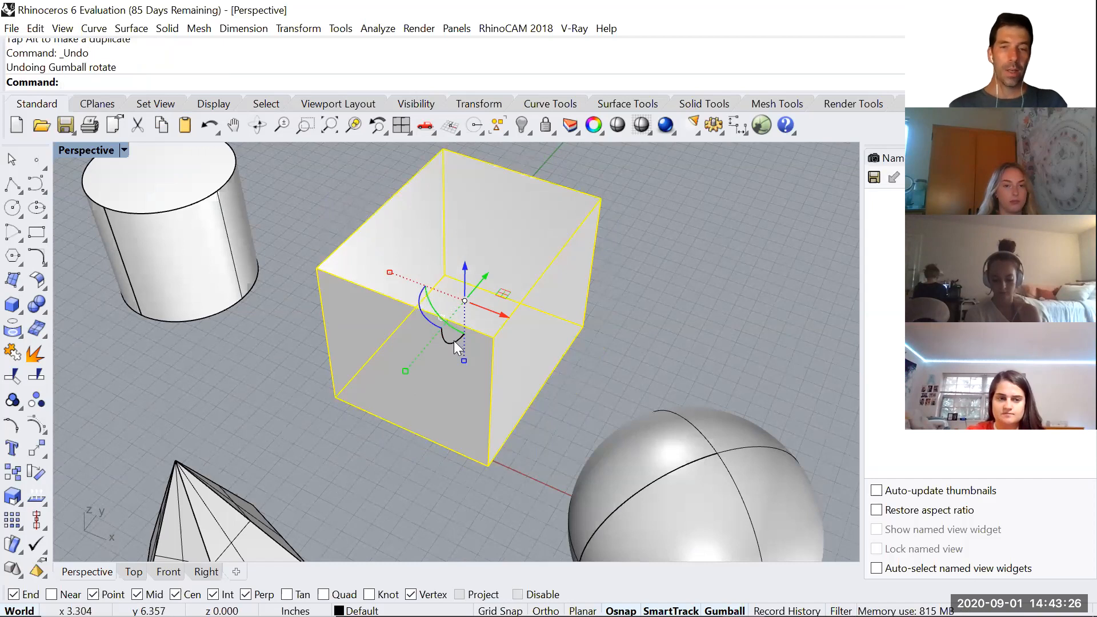
{"action": "left_click_drag", "start_coordinate": [454, 340], "coordinate": [418, 370]}
{"action": "key", "text": "ctrl+z"}
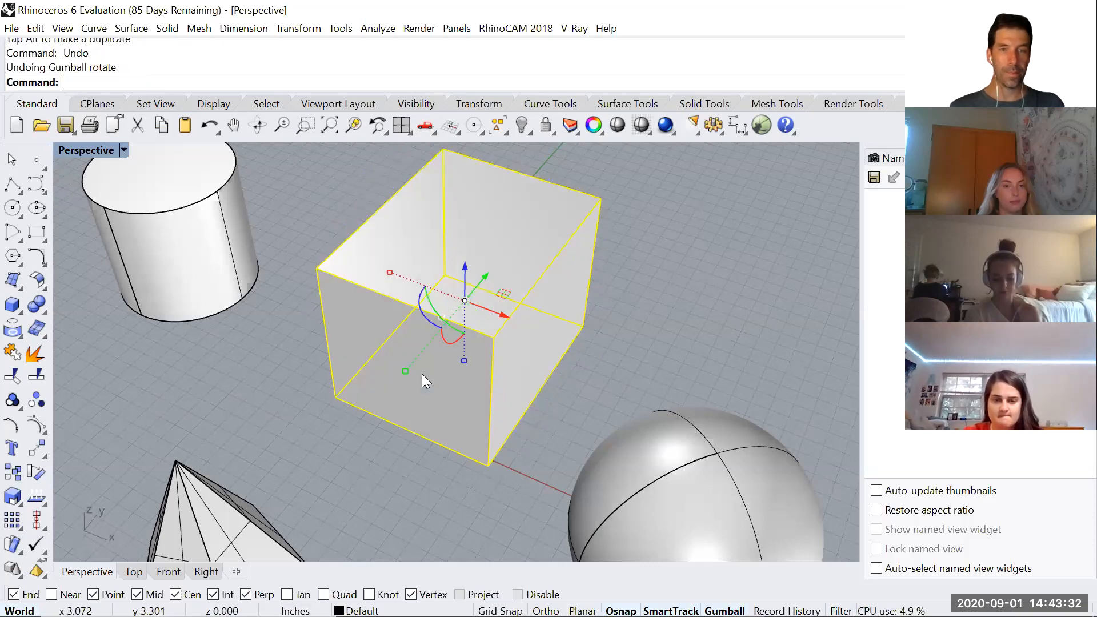
{"action": "mouse_move", "coordinate": [428, 300]}
{"action": "left_mouse_down"}
{"action": "mouse_move", "coordinate": [423, 271]}
{"action": "mouse_move", "coordinate": [458, 355]}
{"action": "mouse_move", "coordinate": [419, 280]}
{"action": "left_mouse_up"}
{"action": "key", "text": "ctrl+z"}
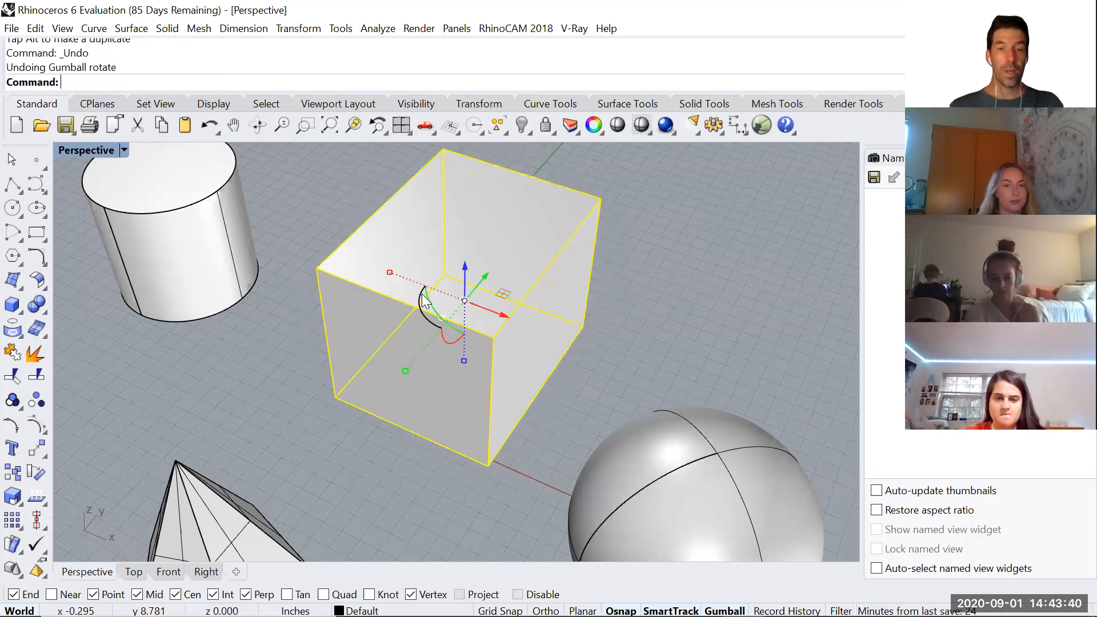
Step: Try stretching the box along its separate axes with the gumball's scale handles, and undo all the scaling
{"action": "left_click_drag", "start_coordinate": [407, 369], "coordinate": [344, 246]}
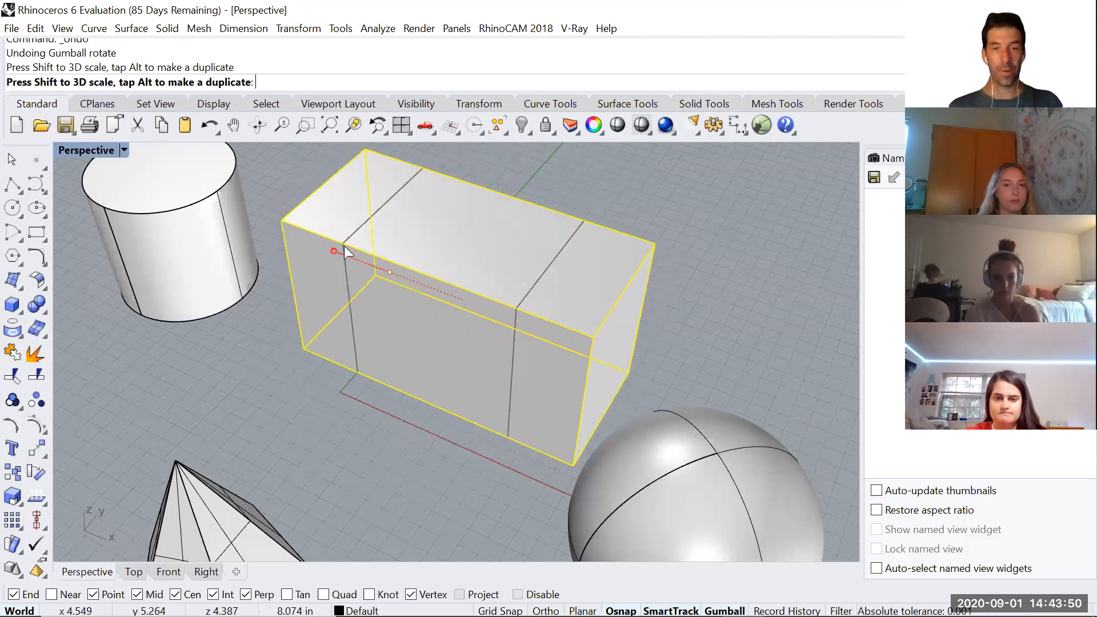
{"action": "left_click_drag", "start_coordinate": [464, 327], "coordinate": [474, 377]}
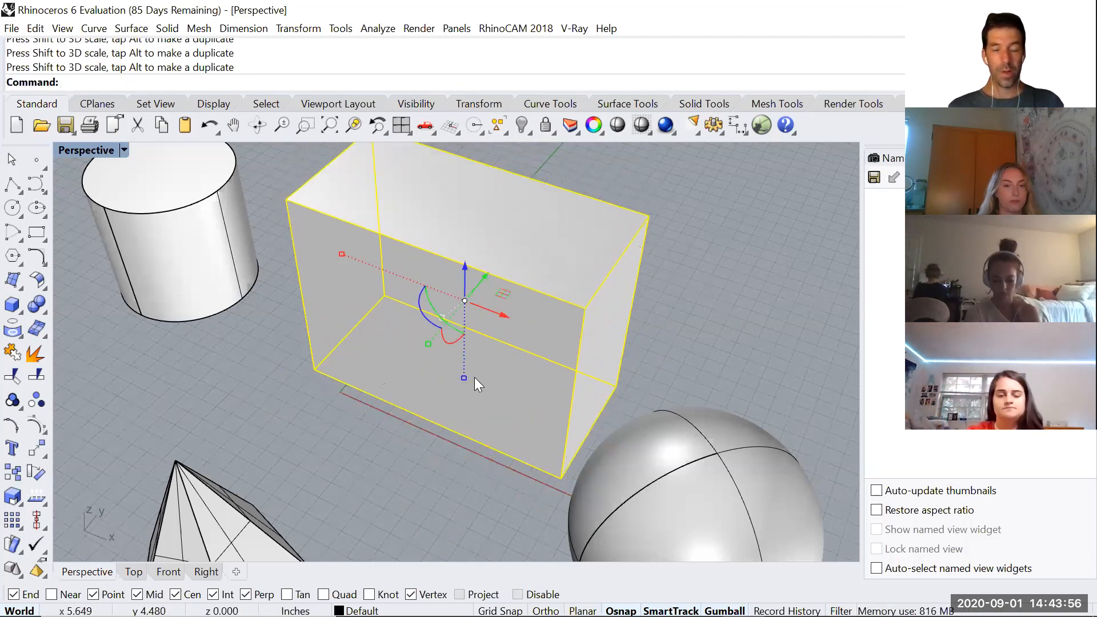
{"action": "key", "text": "ctrl+z"}
{"action": "key", "text": "ctrl+z"}
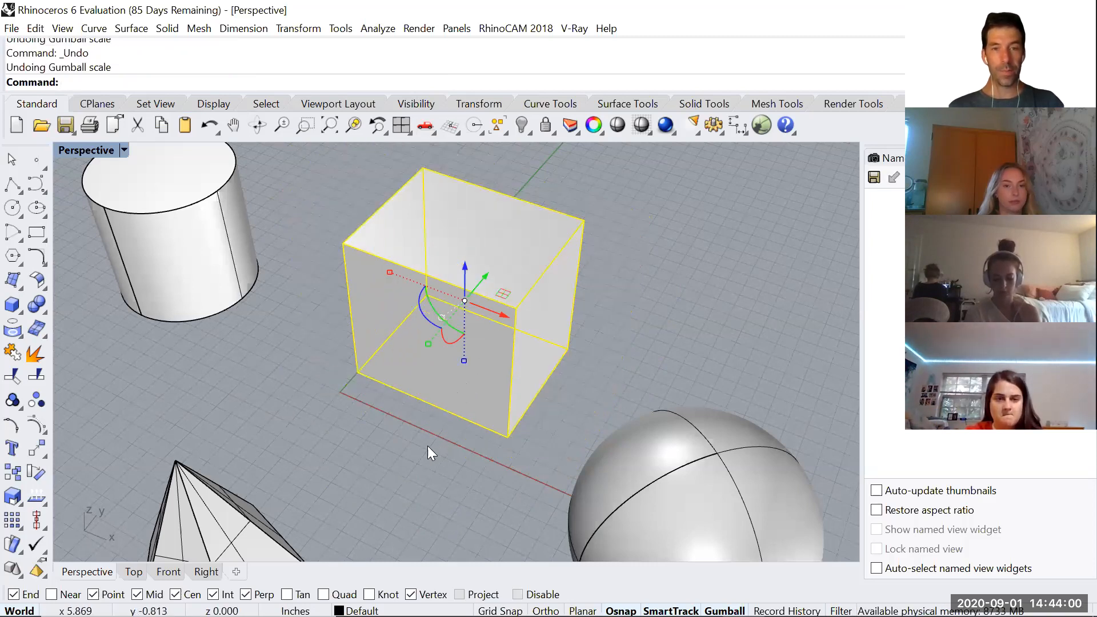
{"action": "key", "text": "ctrl+z"}
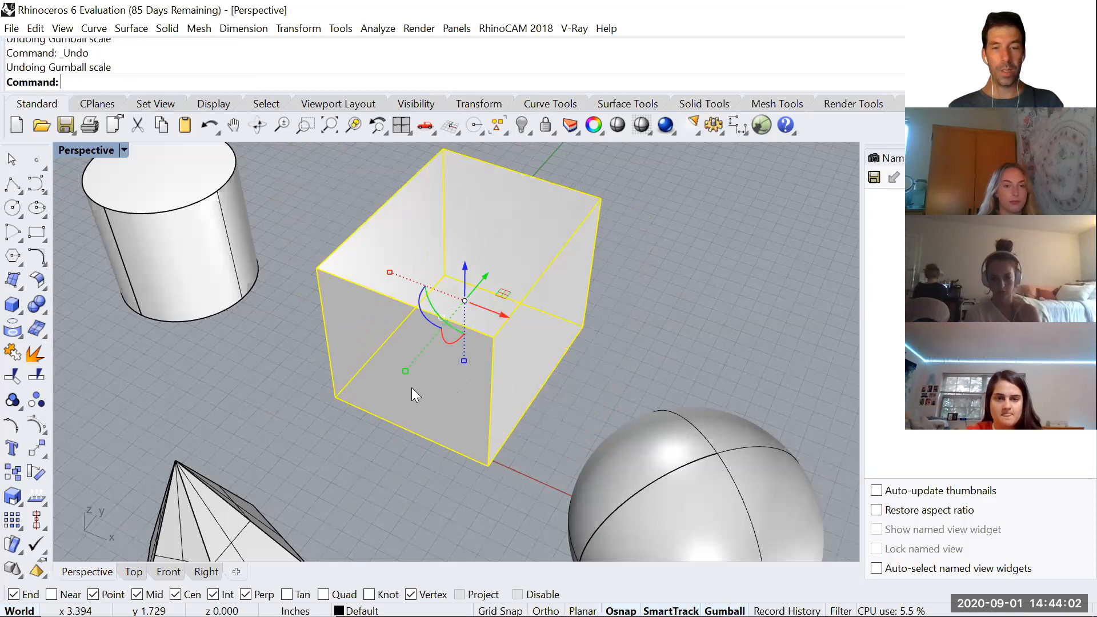
Step: Scale the box uniformly in 3D with a gumball scale handle
{"action": "left_click_drag", "start_coordinate": [403, 376], "coordinate": [473, 393]}
{"action": "left_click_drag", "start_coordinate": [465, 339], "coordinate": [460, 378], "text": "ctrl+shift"}
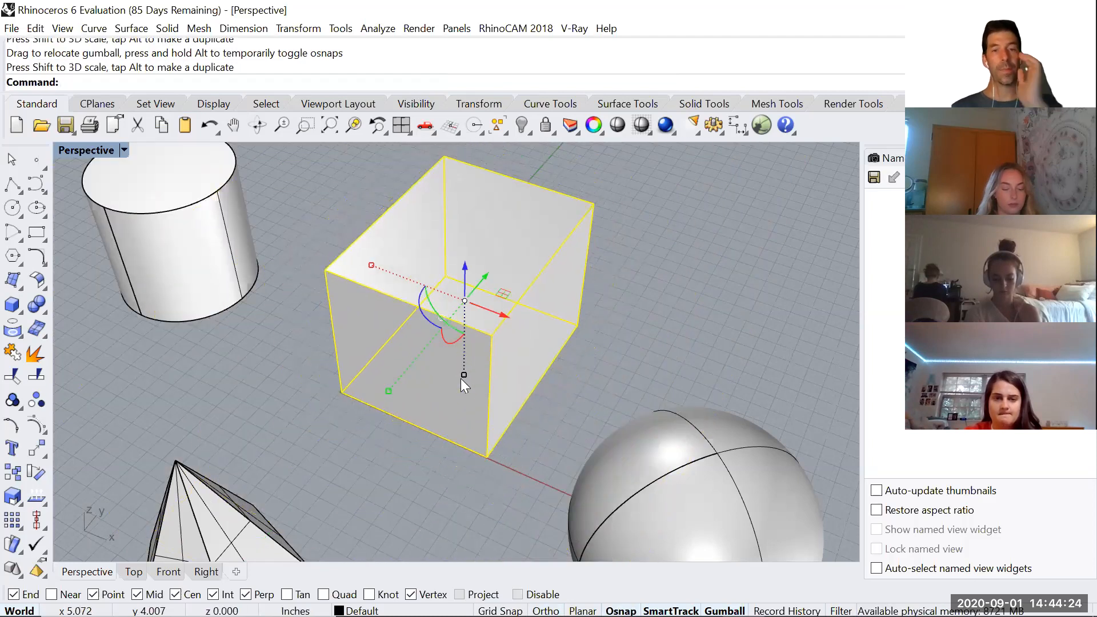
{"action": "scroll", "coordinate": [461, 378], "scroll_direction": "down", "scroll_amount": 1}
{"action": "scroll", "coordinate": [509, 318], "scroll_direction": "up", "scroll_amount": 3}
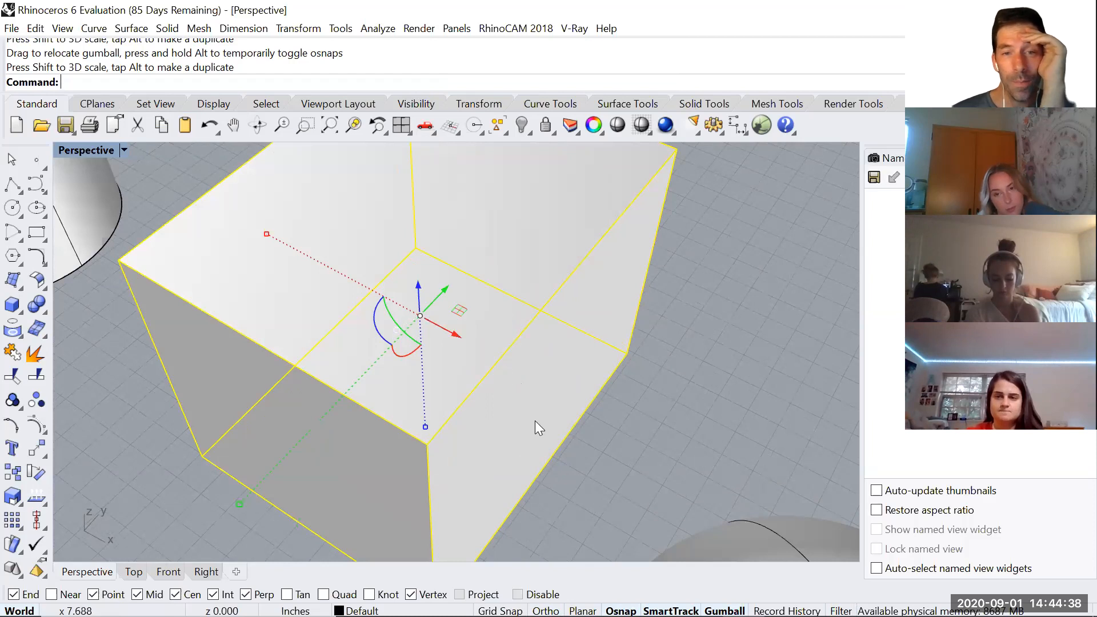
Step: Examine the box's gumball handles up close from several angles
{"action": "right_click_drag", "start_coordinate": [514, 423], "coordinate": [453, 343]}
{"action": "right_click_drag", "start_coordinate": [571, 350], "coordinate": [356, 346]}
{"action": "scroll", "coordinate": [519, 335], "scroll_direction": "up", "scroll_amount": 5}
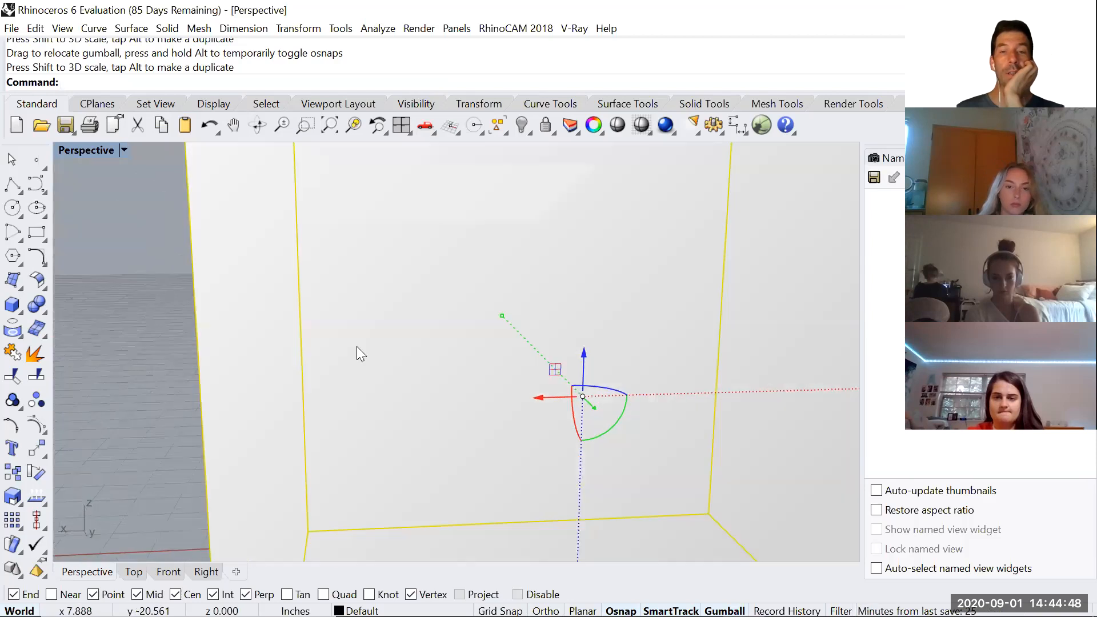
{"action": "right_click_drag", "start_coordinate": [555, 372], "coordinate": [453, 372]}
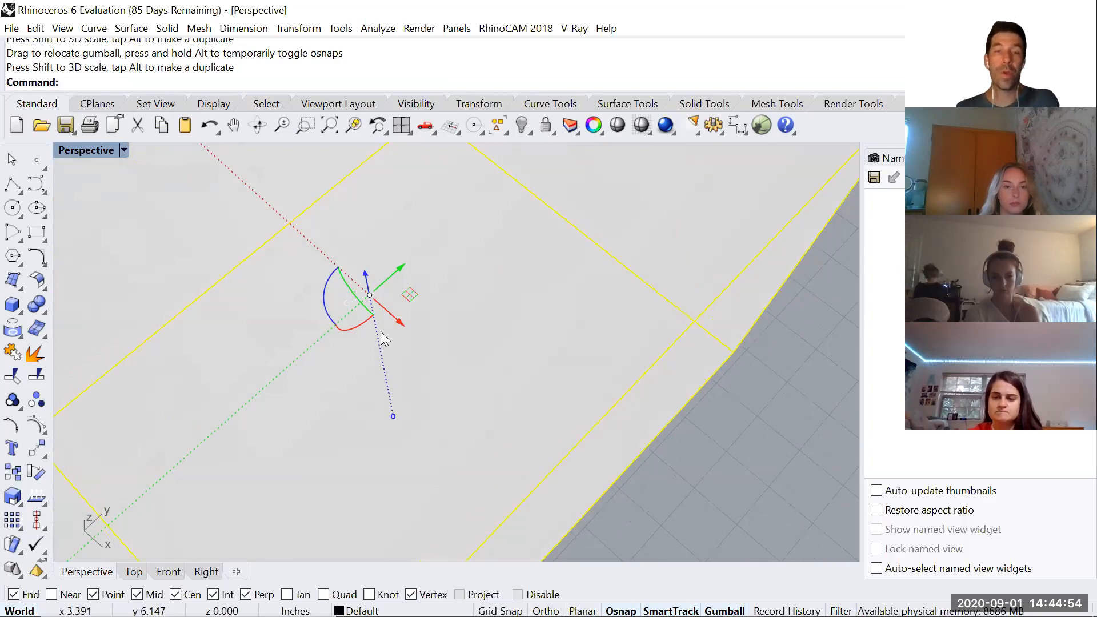
{"action": "right_click_drag", "start_coordinate": [384, 338], "coordinate": [400, 337]}
{"action": "scroll", "coordinate": [421, 320], "scroll_direction": "up", "scroll_amount": 1}
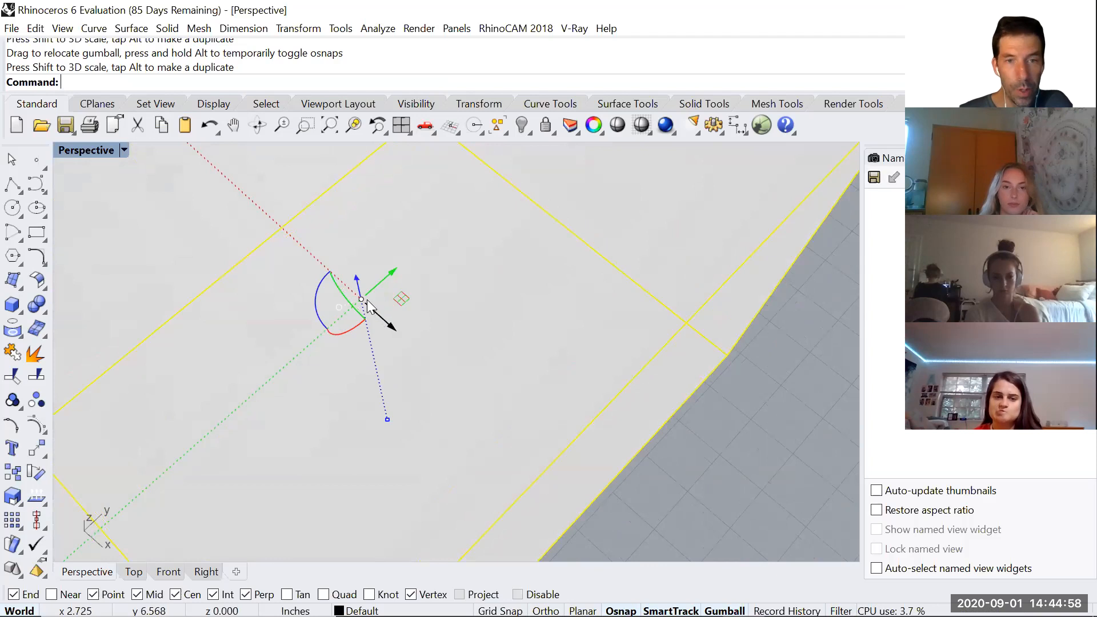
{"action": "mouse_move", "coordinate": [400, 347]}
{"action": "right_mouse_down"}
{"action": "mouse_move", "coordinate": [401, 361]}
{"action": "mouse_move", "coordinate": [407, 340]}
{"action": "right_mouse_up"}
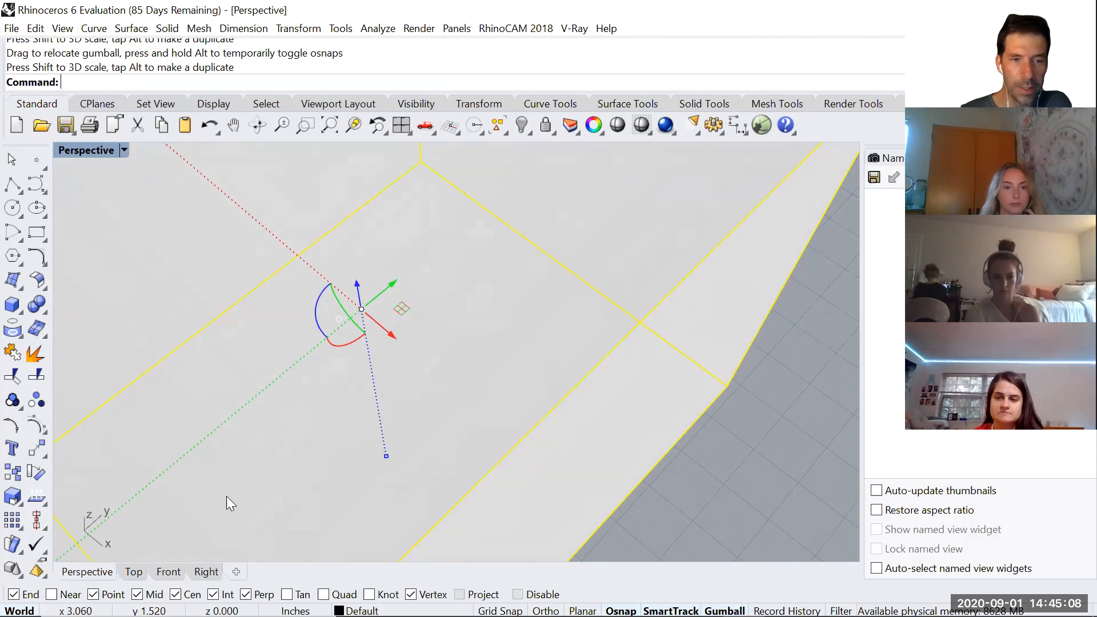
Step: Move the box within the horizontal plane with the gumball's plane handle, and delete the smaller duplicate box
{"action": "left_click_drag", "start_coordinate": [401, 309], "coordinate": [491, 289]}
{"action": "scroll", "coordinate": [530, 342], "scroll_direction": "down", "scroll_amount": 4}
{"action": "left_click", "coordinate": [514, 354]}
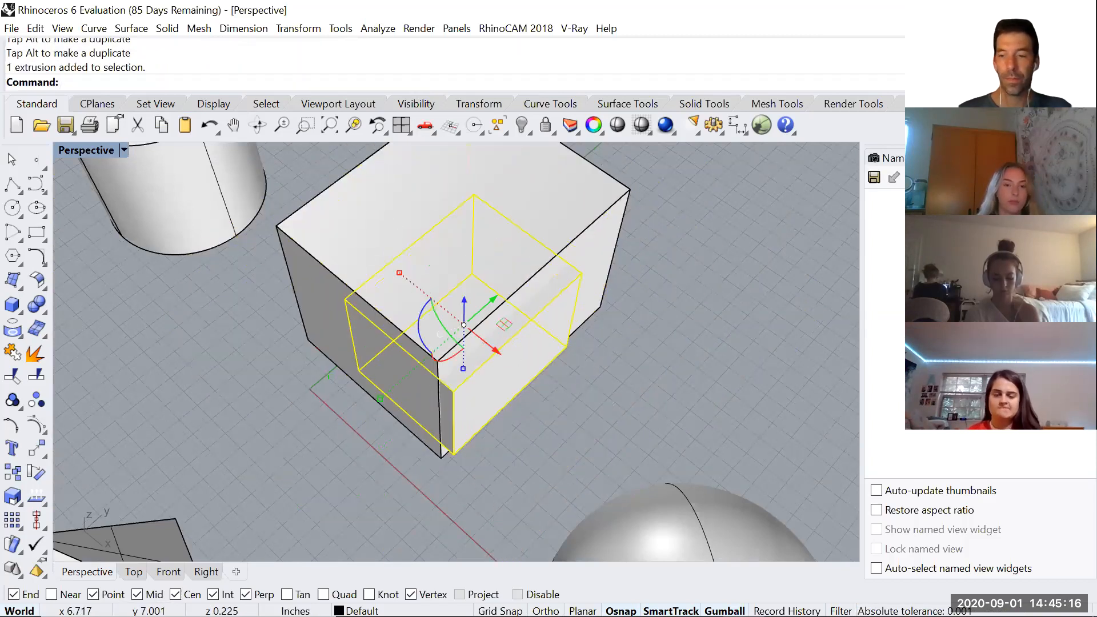
{"action": "key", "text": "Delete"}
Step: Select the remaining large box and move it within the YZ plane with the gumball's plane handle
{"action": "left_click", "coordinate": [416, 282]}
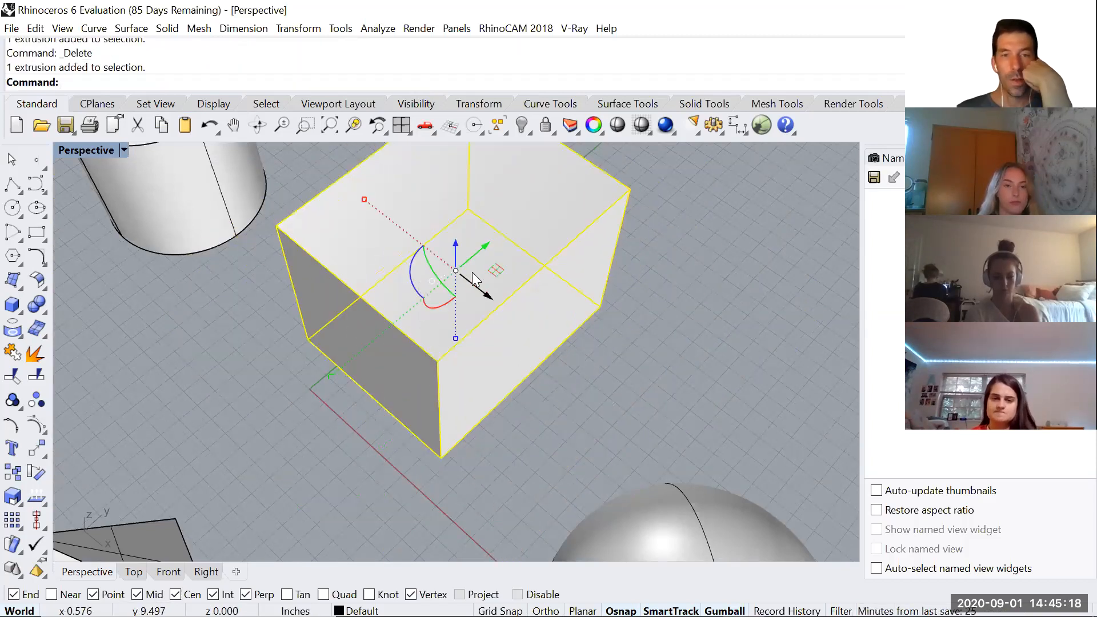
{"action": "scroll", "coordinate": [486, 273], "scroll_direction": "up", "scroll_amount": 4}
{"action": "right_click_drag", "start_coordinate": [482, 334], "coordinate": [524, 313]}
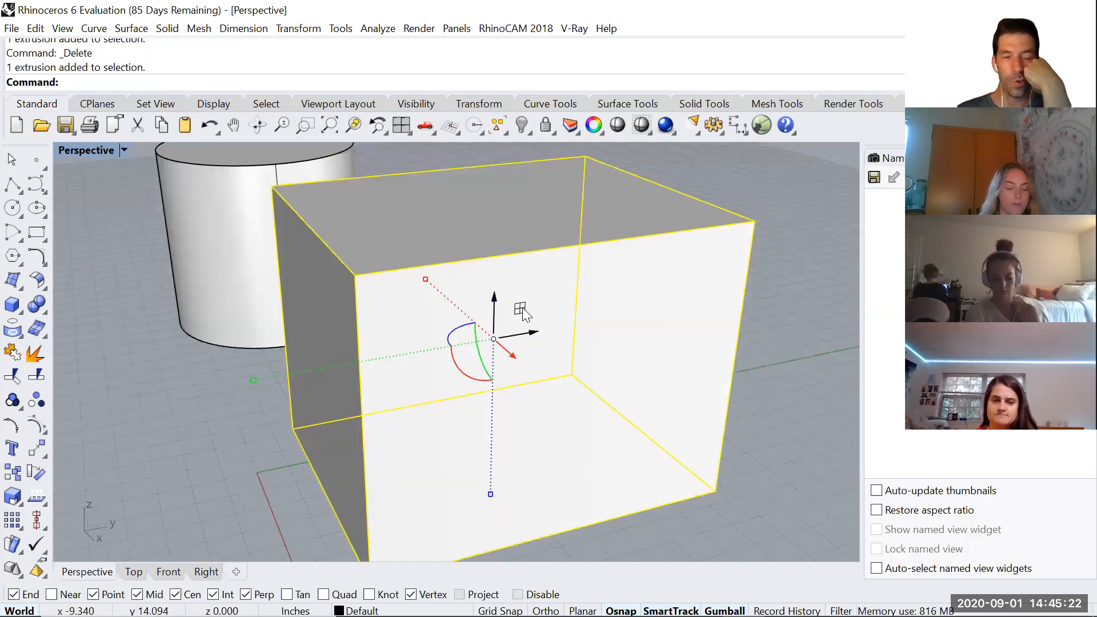
{"action": "left_click_drag", "start_coordinate": [522, 312], "coordinate": [497, 365]}
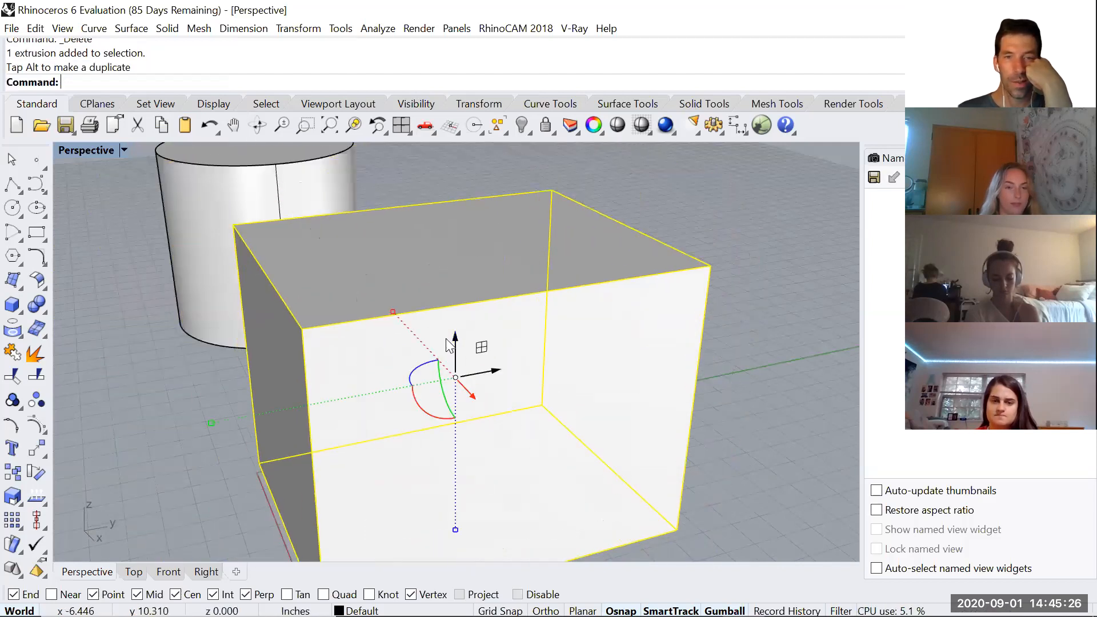
Step: Move the box within the XZ plane with the gumball's plane handle, working from its opposite side
{"action": "scroll", "coordinate": [351, 385], "scroll_direction": "down", "scroll_amount": 3}
{"action": "right_click_drag", "start_coordinate": [351, 385], "coordinate": [332, 438]}
{"action": "right_click_drag", "start_coordinate": [440, 427], "coordinate": [537, 304]}
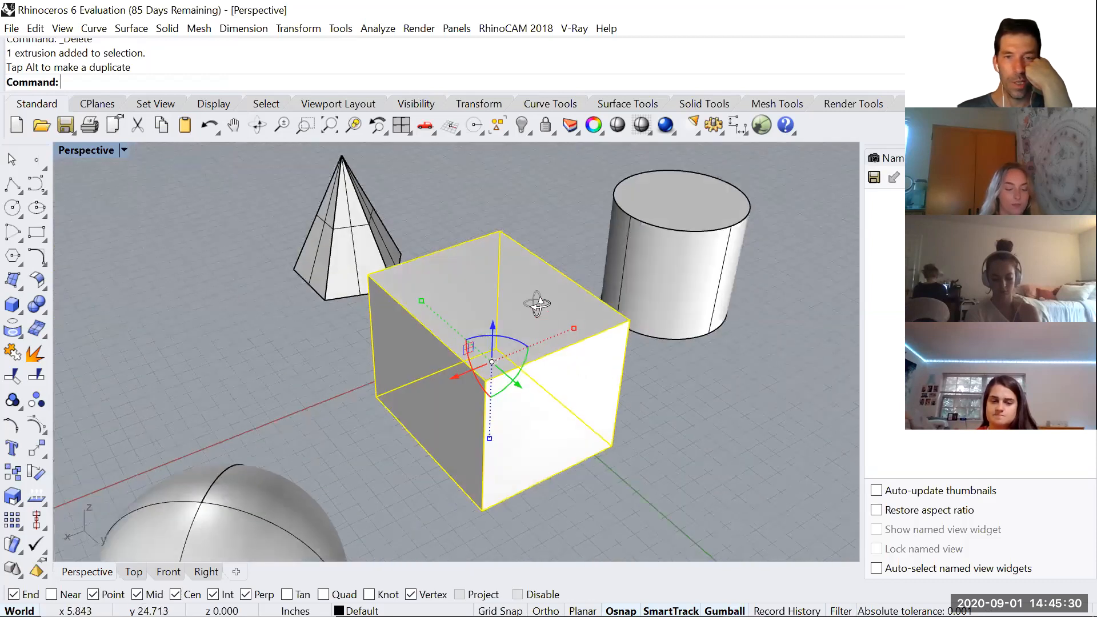
{"action": "right_click_drag", "start_coordinate": [499, 398], "coordinate": [490, 387]}
{"action": "scroll", "coordinate": [496, 384], "scroll_direction": "down", "scroll_amount": 2}
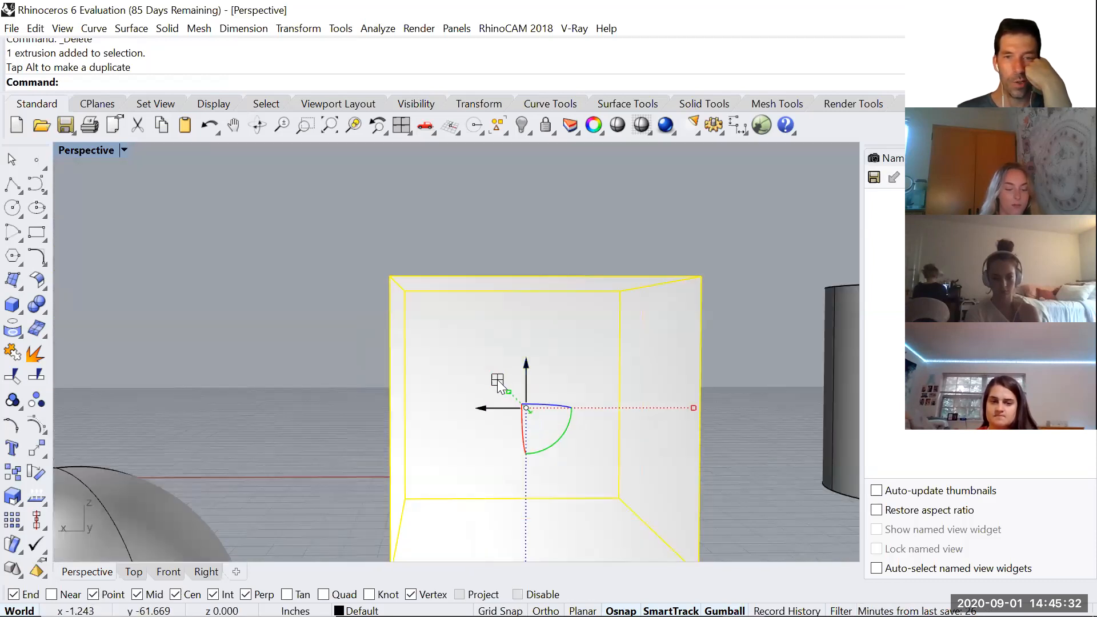
{"action": "left_click_drag", "start_coordinate": [494, 379], "coordinate": [354, 372]}
{"action": "right_click_drag", "start_coordinate": [354, 377], "coordinate": [535, 459]}
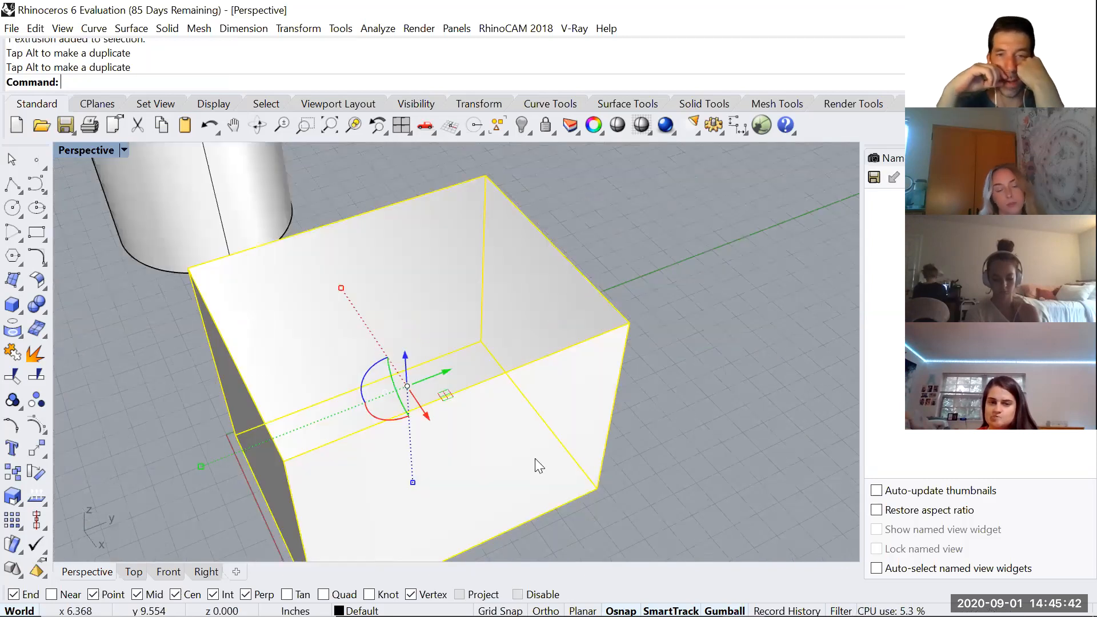
Step: Deselect the box, select five of the solids together and clear that selection
{"action": "scroll", "coordinate": [447, 378], "scroll_direction": "down", "scroll_amount": 5}
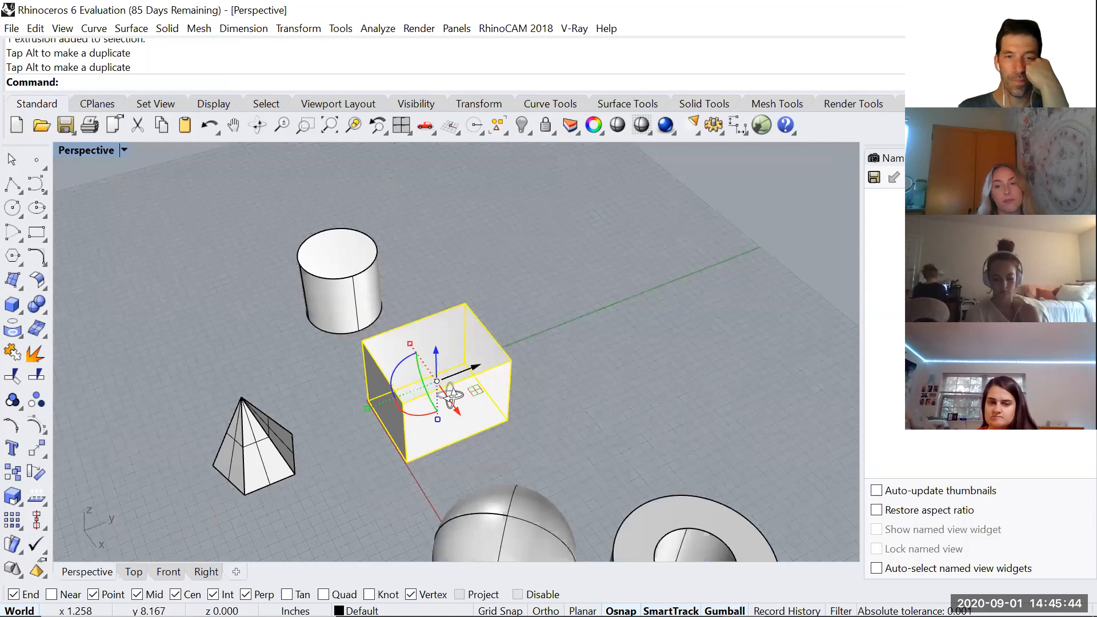
{"action": "scroll", "coordinate": [480, 378], "scroll_direction": "down", "scroll_amount": 2}
{"action": "left_click", "coordinate": [603, 411]}
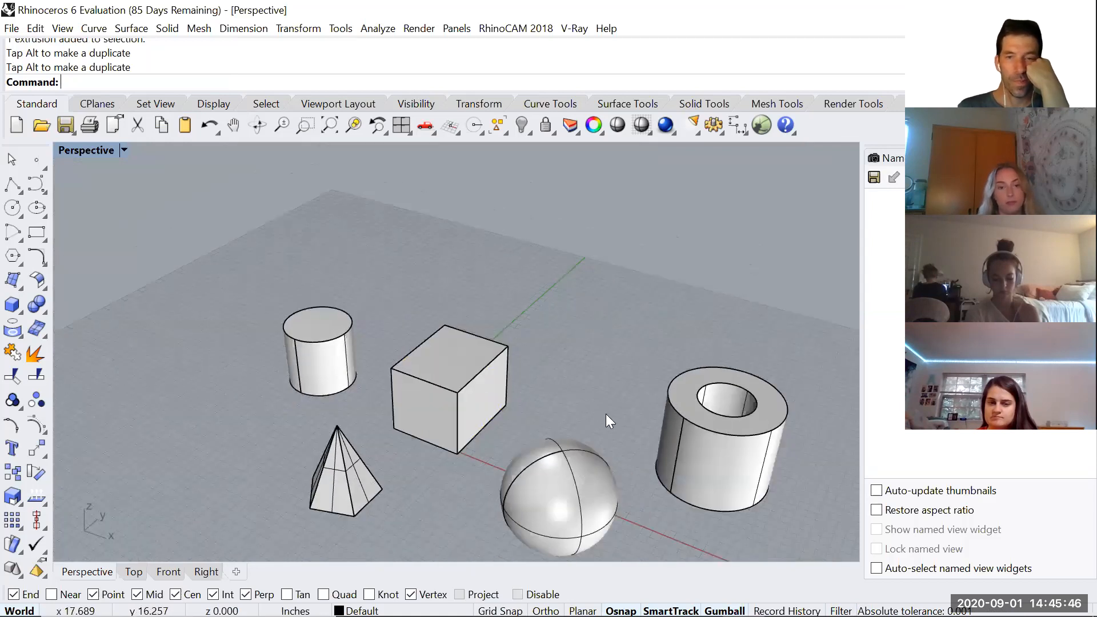
{"action": "scroll", "coordinate": [536, 394], "scroll_direction": "down", "scroll_amount": 1}
{"action": "left_click_drag", "start_coordinate": [320, 455], "coordinate": [311, 460]}
{"action": "left_click", "coordinate": [573, 321]}
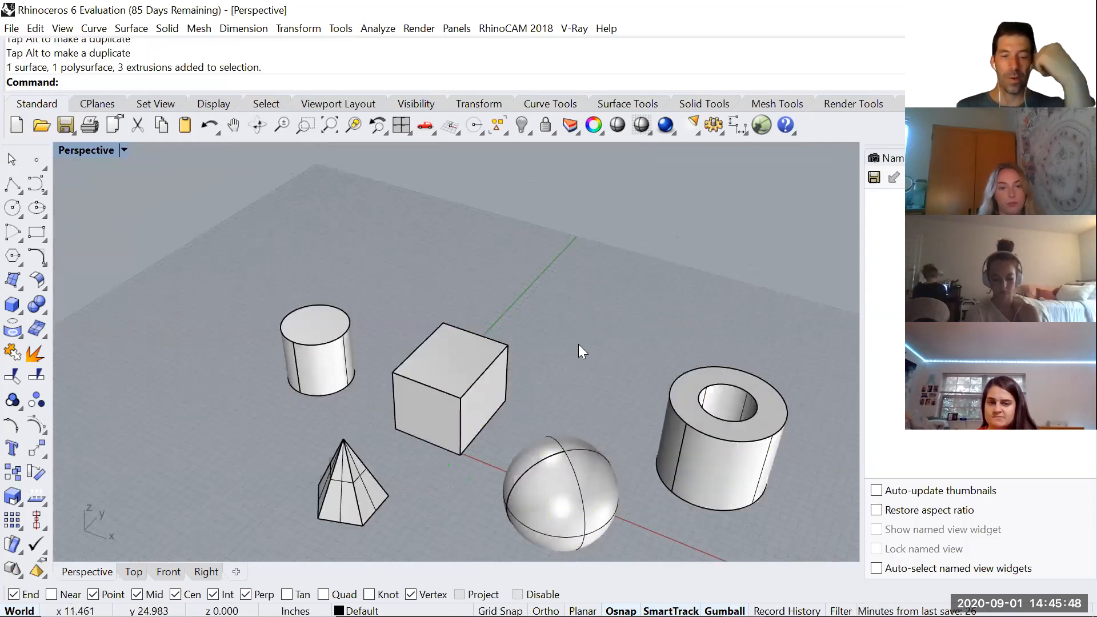
Step: Show the layer list, change the tube's object layer to Layer 01 and deselect it
{"action": "right_click_drag", "start_coordinate": [571, 354], "coordinate": [537, 256], "text": "shift"}
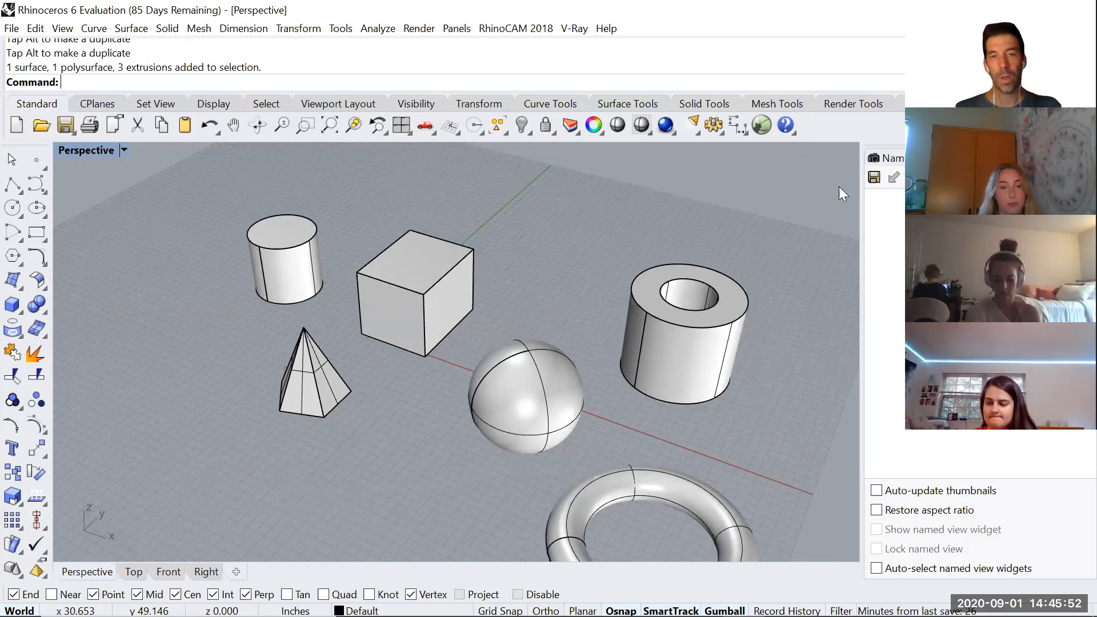
{"action": "right_click_drag", "start_coordinate": [560, 375], "coordinate": [598, 338], "text": "shift"}
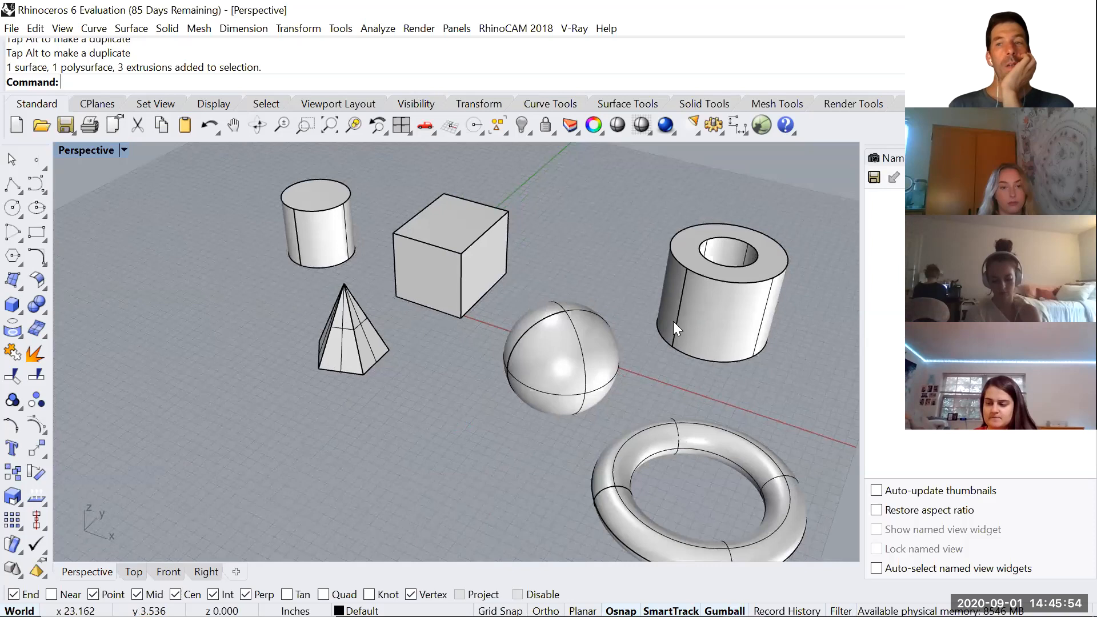
{"action": "left_click", "coordinate": [965, 158]}
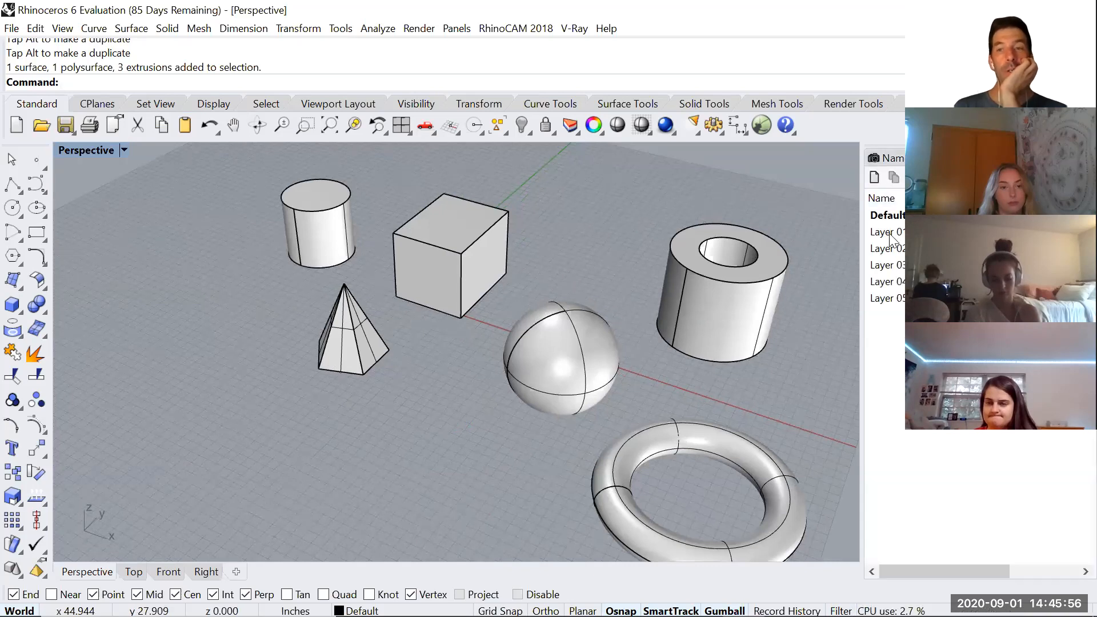
{"action": "left_click", "coordinate": [728, 258]}
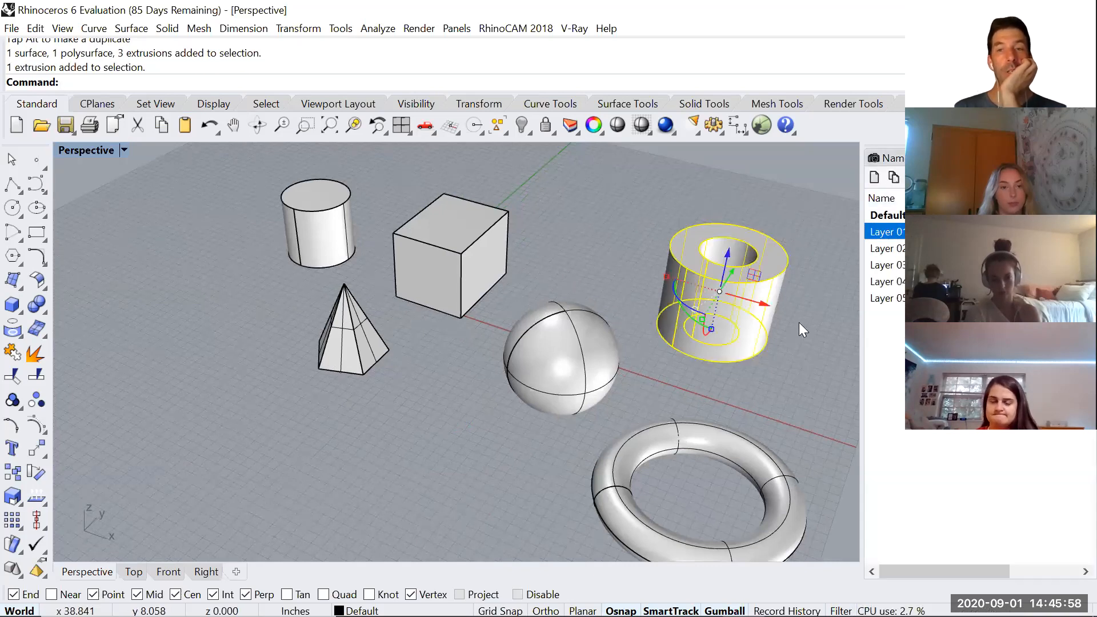
{"action": "right_click", "coordinate": [889, 231]}
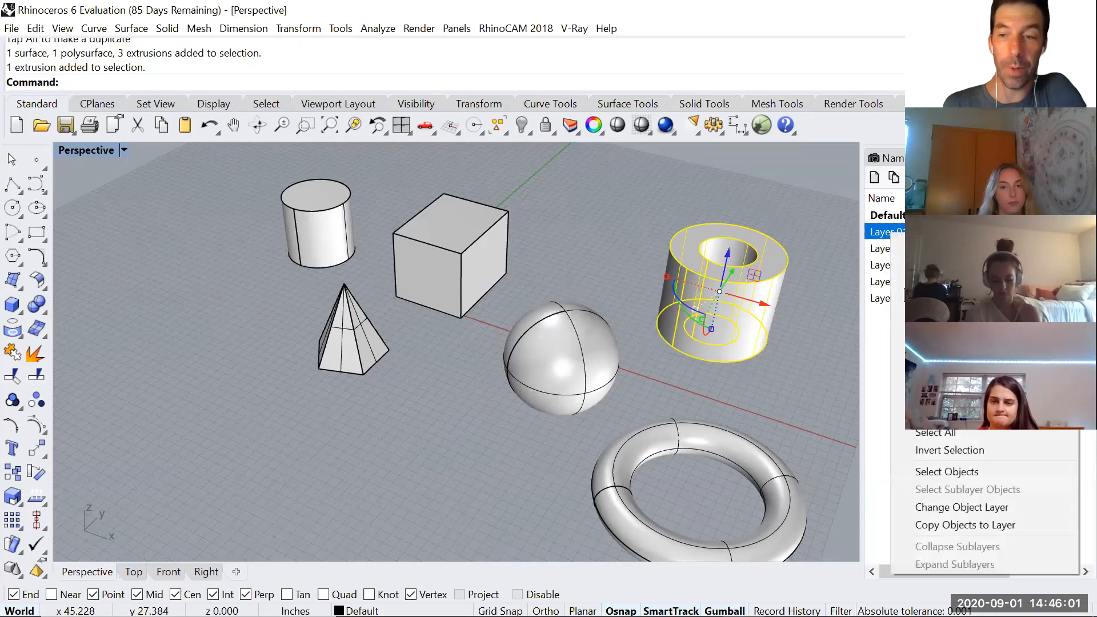
{"action": "left_click", "coordinate": [935, 505]}
{"action": "left_click", "coordinate": [775, 394]}
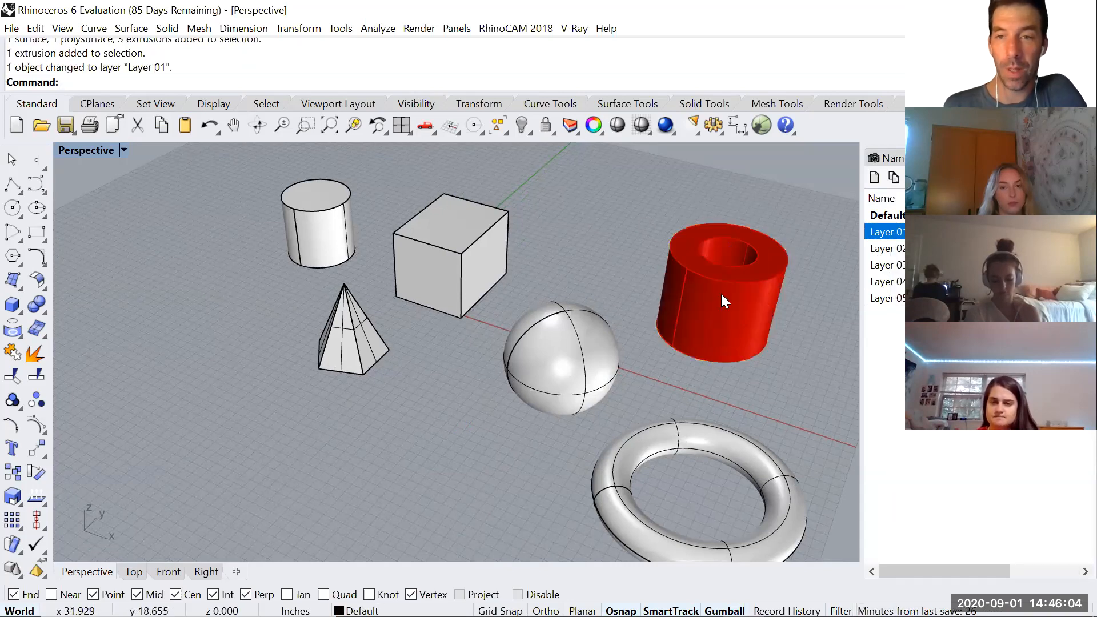
Step: Select and deselect the tube, and set the color of its Layer 01 to Gold
{"action": "left_click", "coordinate": [721, 293]}
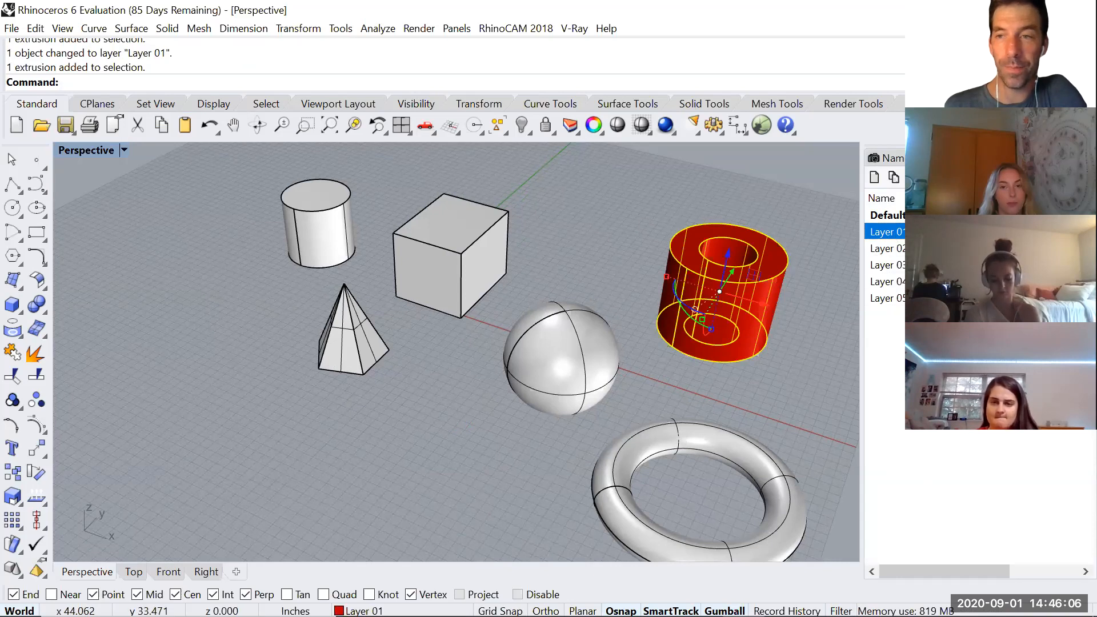
{"action": "left_click", "coordinate": [778, 363]}
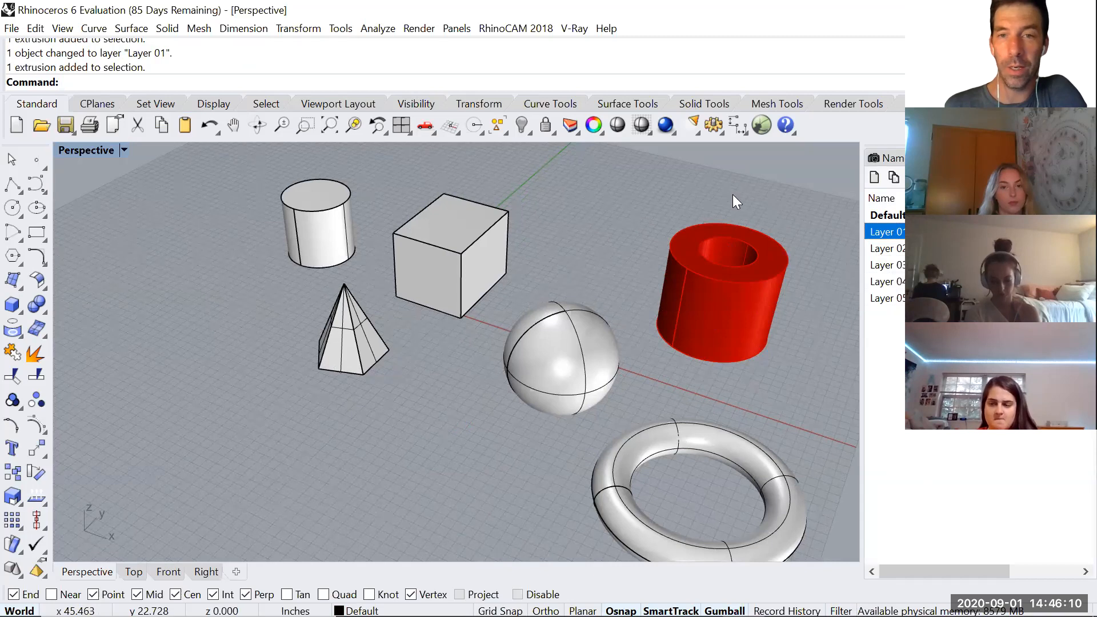
{"action": "left_click_drag", "start_coordinate": [590, 86], "coordinate": [432, 83]}
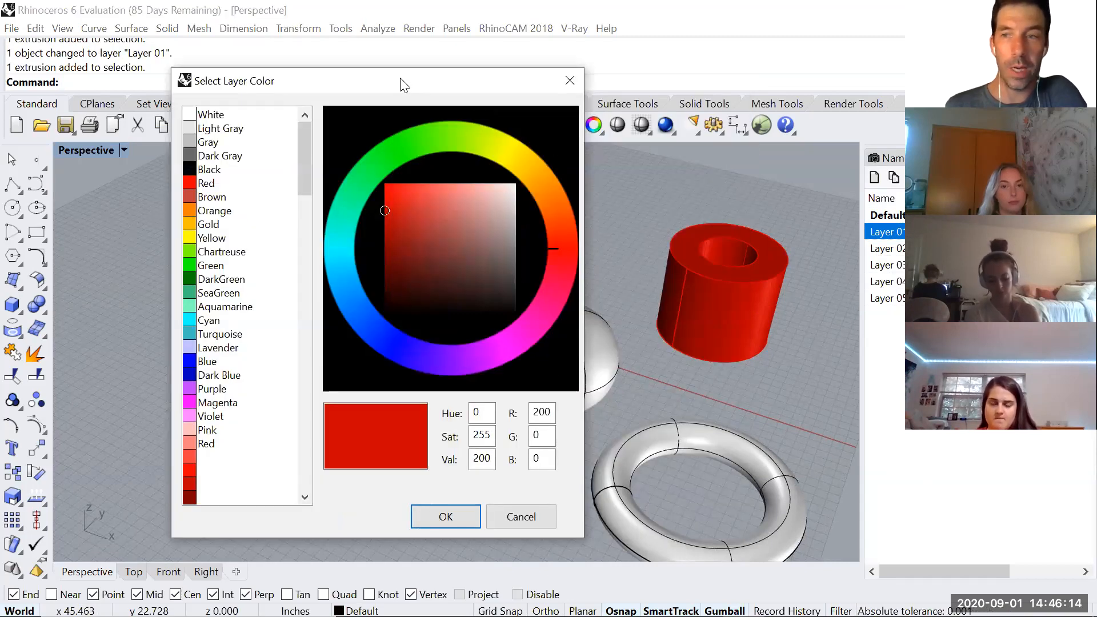
{"action": "left_click_drag", "start_coordinate": [404, 84], "coordinate": [485, 106]}
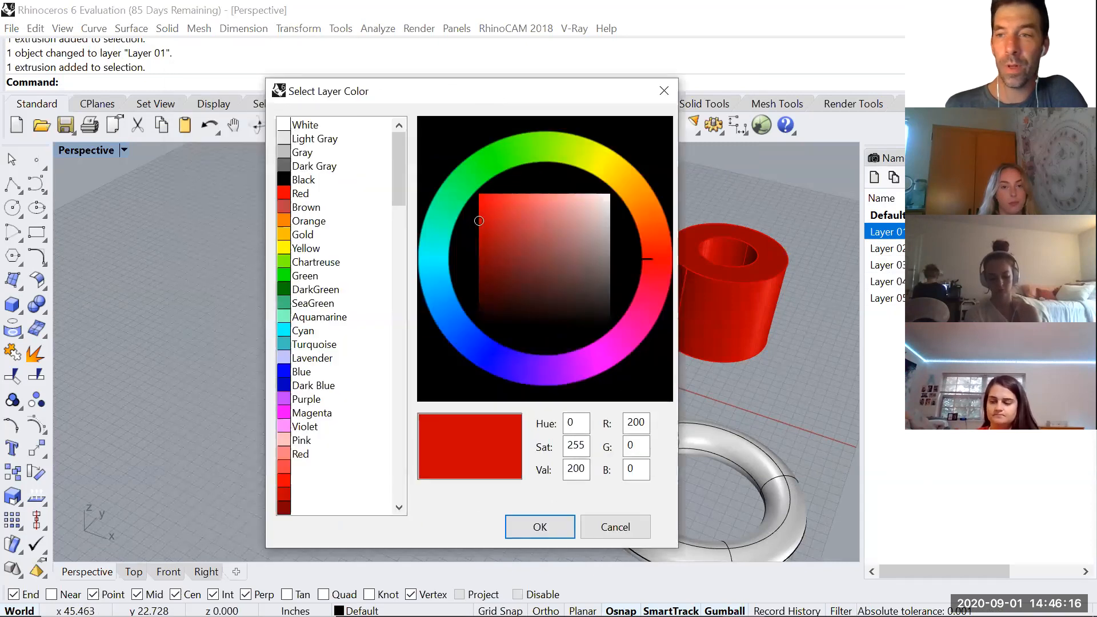
{"action": "left_click", "coordinate": [283, 235]}
{"action": "left_click", "coordinate": [538, 530]}
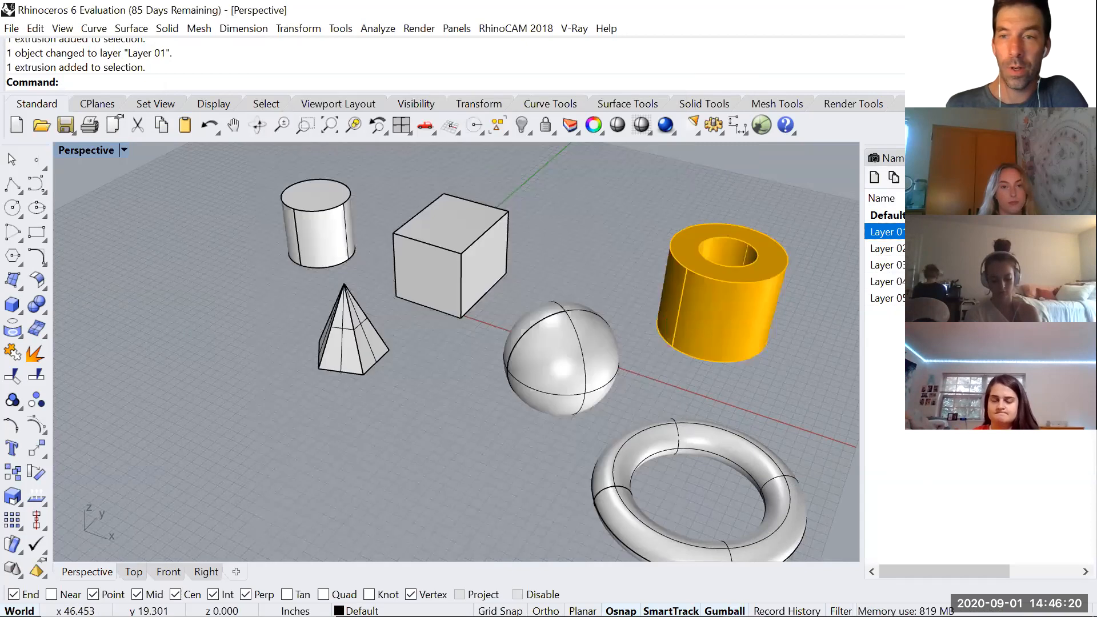
Step: Change the sphere's object layer to Layer 02 and deselect it
{"action": "left_click", "coordinate": [561, 379]}
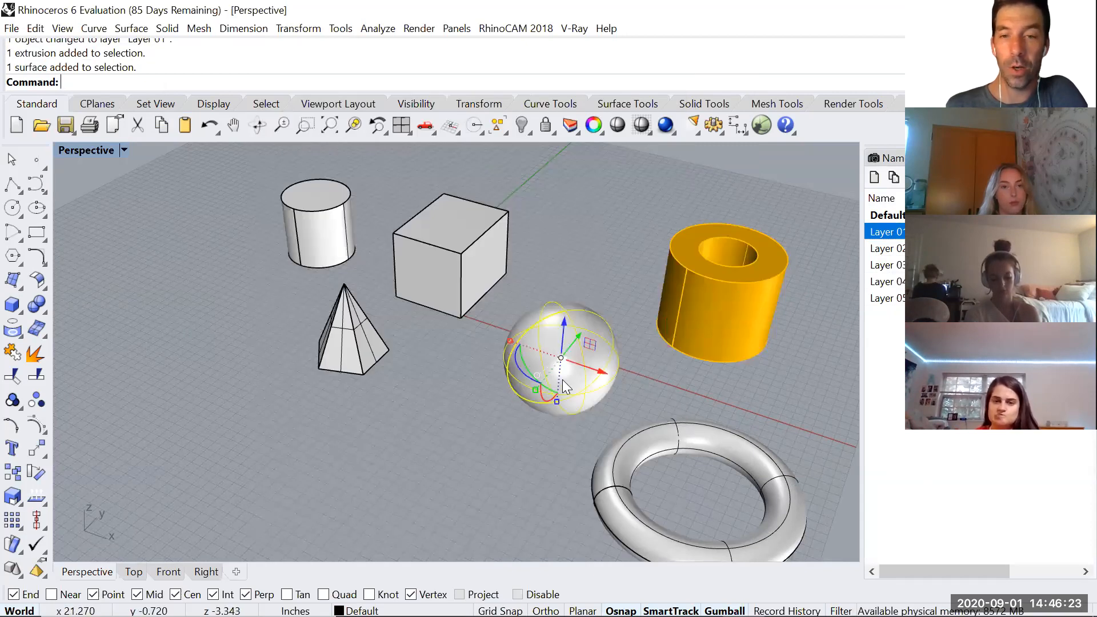
{"action": "right_click", "coordinate": [882, 249]}
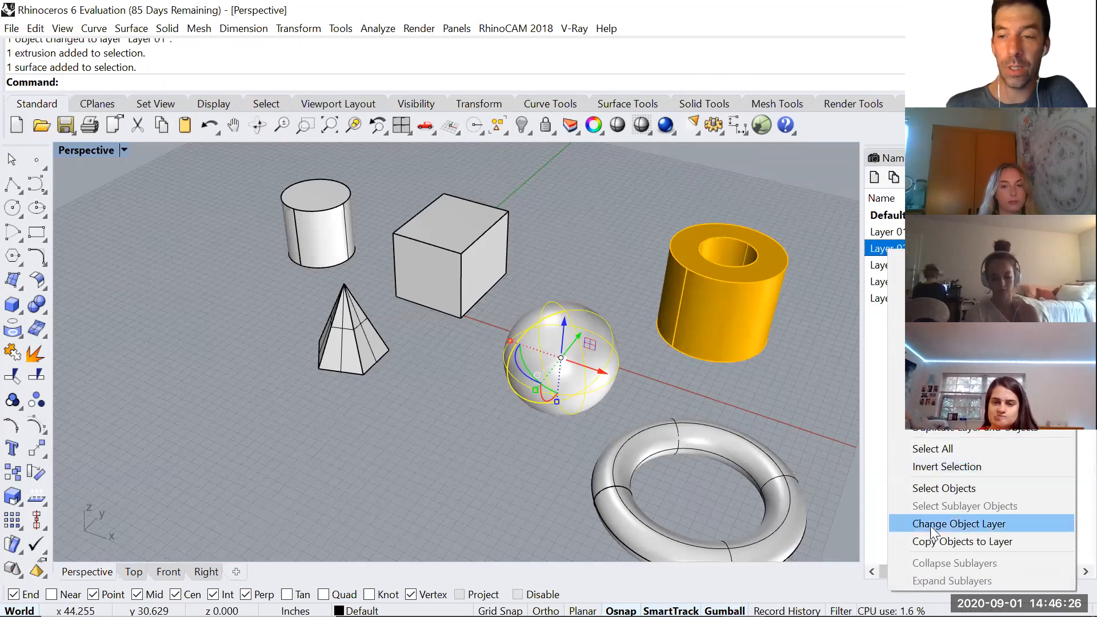
{"action": "left_click", "coordinate": [931, 524]}
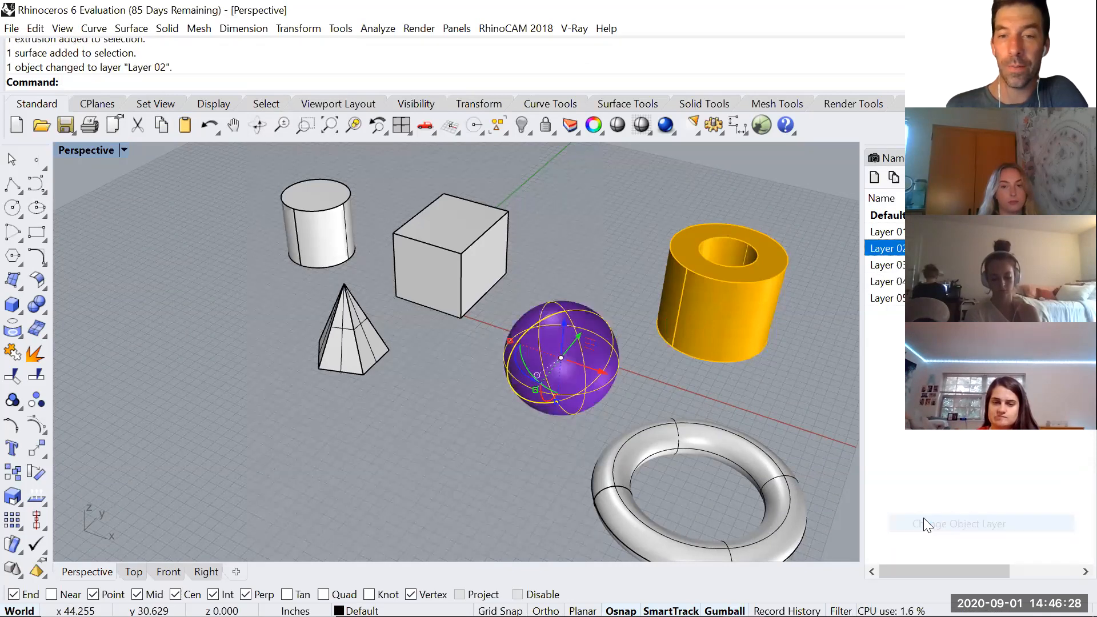
{"action": "left_click", "coordinate": [675, 387]}
{"action": "right_click_drag", "start_coordinate": [675, 387], "coordinate": [614, 387]}
{"action": "scroll", "coordinate": [583, 366], "scroll_direction": "up", "scroll_amount": 2}
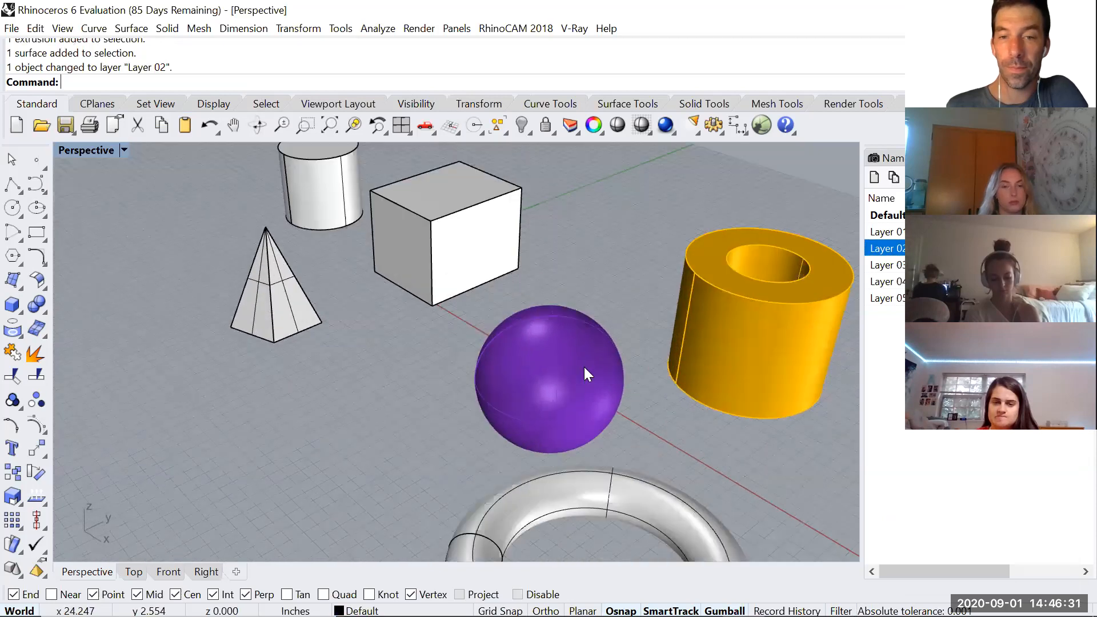
Step: Change the box's object layer to Layer 03 and deselect it
{"action": "left_click", "coordinate": [451, 255]}
{"action": "left_click", "coordinate": [889, 266]}
{"action": "right_click", "coordinate": [889, 265]}
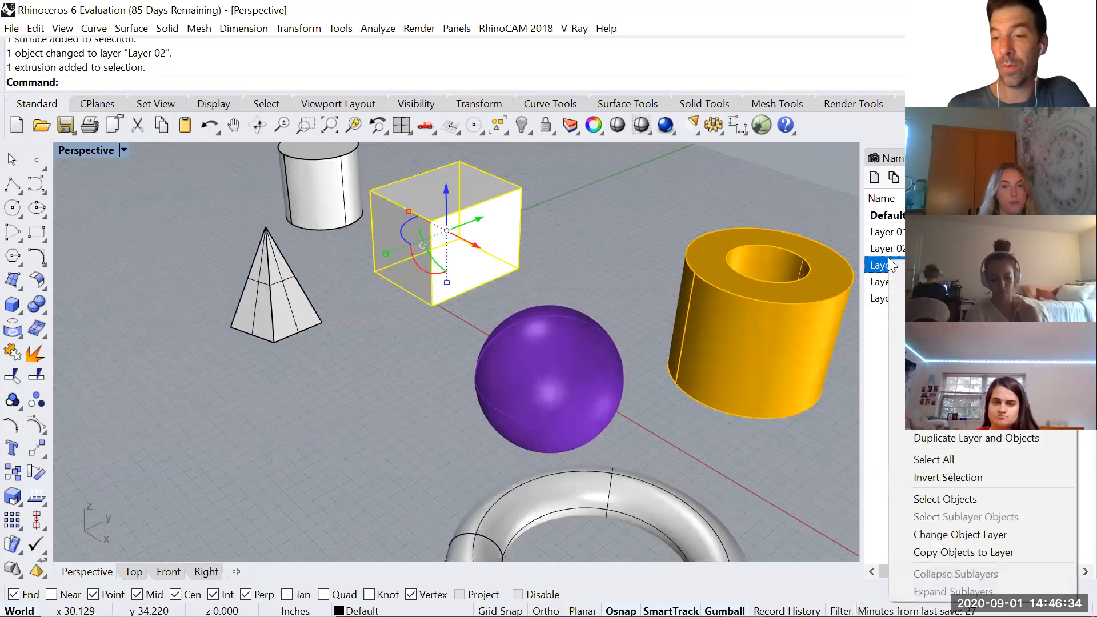
{"action": "left_click", "coordinate": [972, 532]}
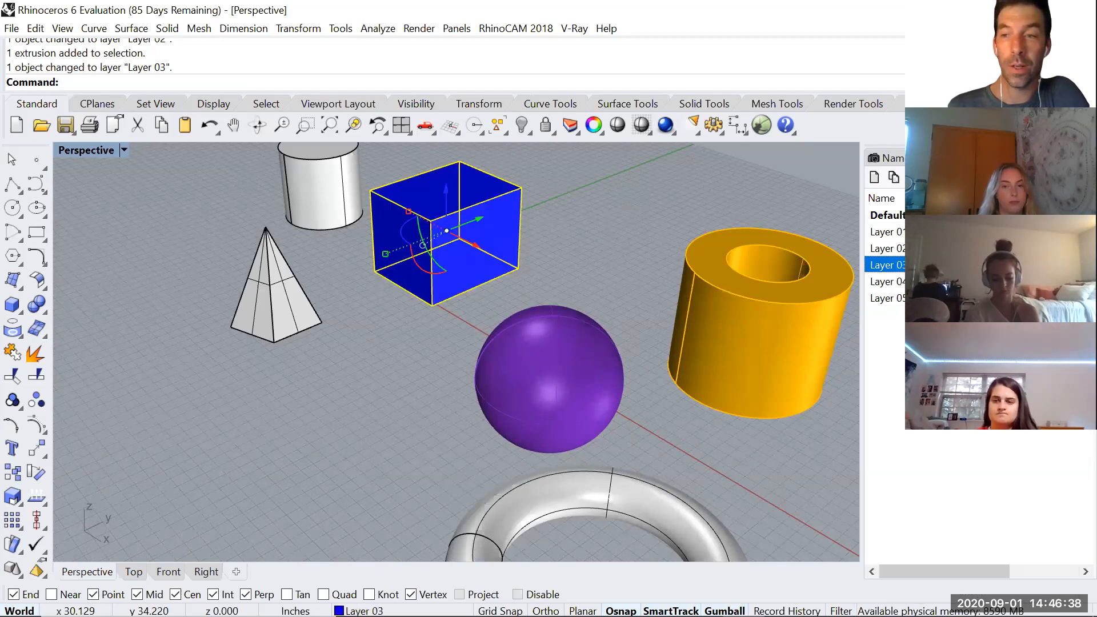
{"action": "right_click_drag", "start_coordinate": [631, 232], "coordinate": [602, 238]}
{"action": "key", "text": "Escape"}
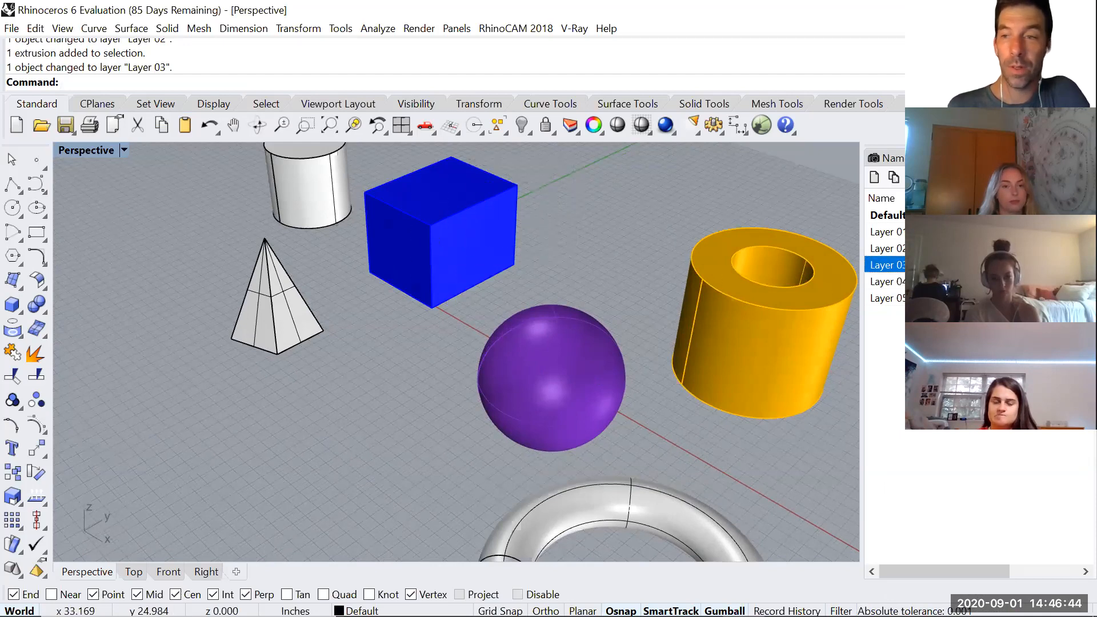
Step: Rename Layer 03, which holds the blue box, as Hello
{"action": "left_click", "coordinate": [980, 265]}
{"action": "left_click", "coordinate": [980, 265]}
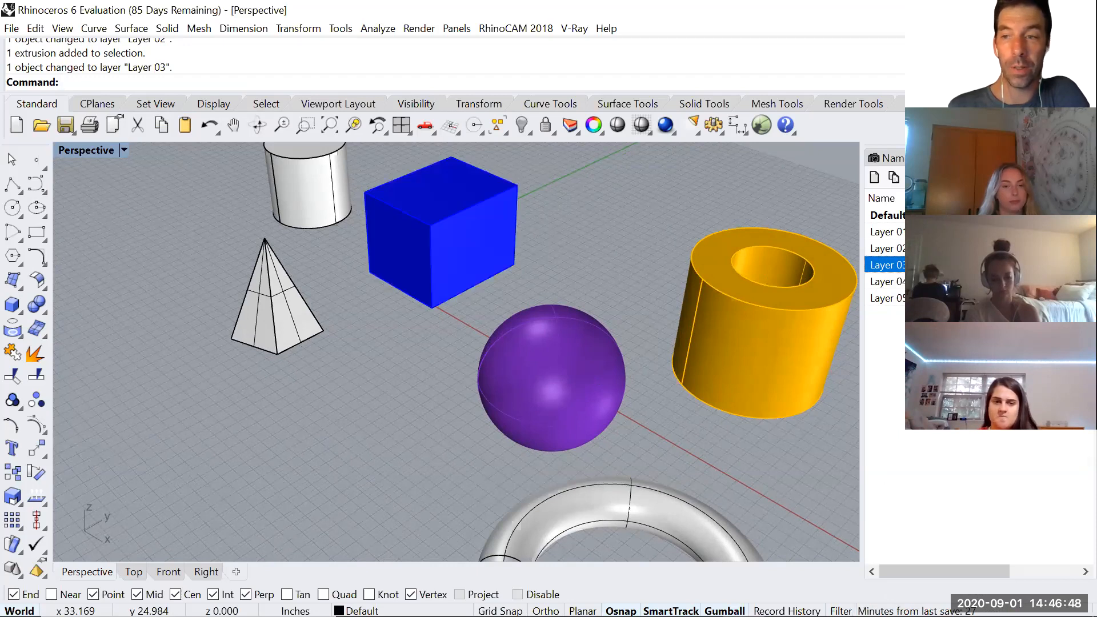
{"action": "left_click", "coordinate": [885, 265]}
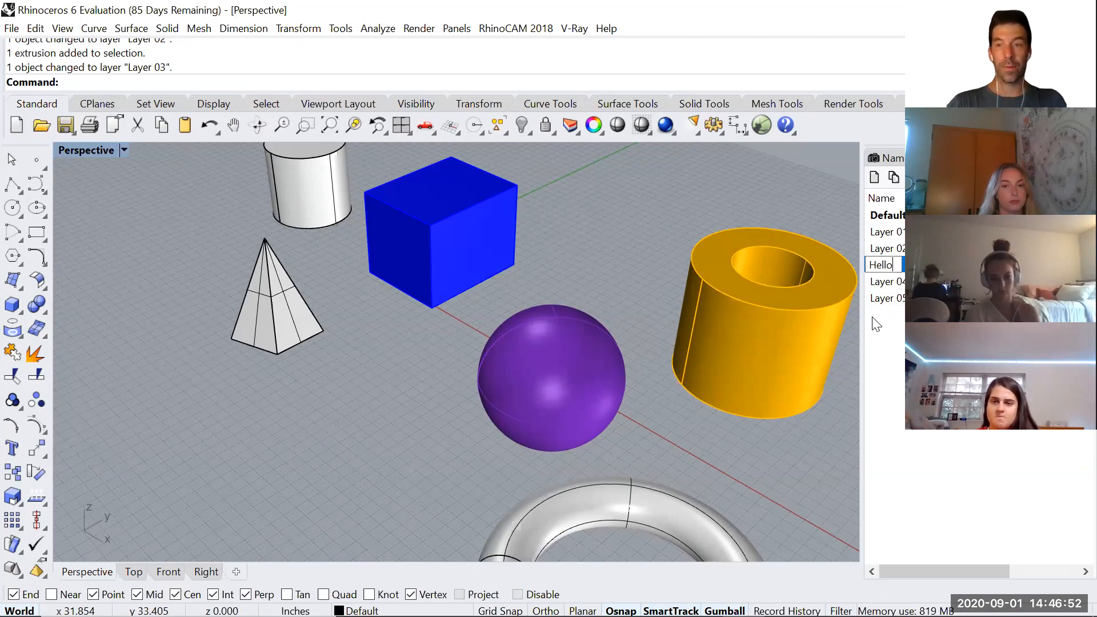
{"action": "key", "text": "Return"}
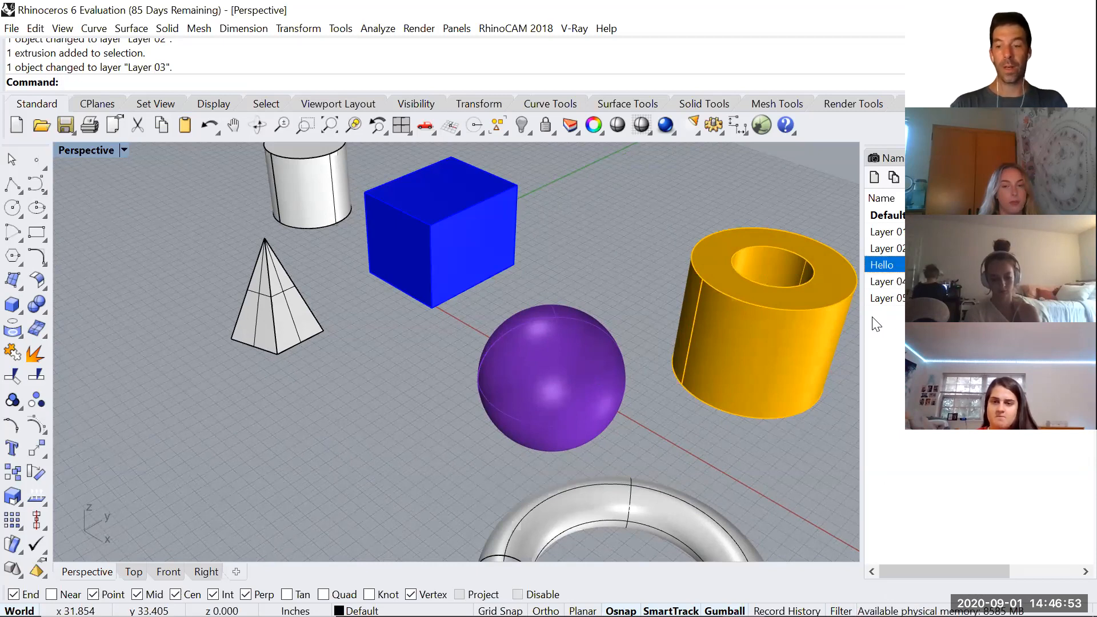
Step: Rename Layer 02 with a person's first name and Layer 01 as Ya
{"action": "left_click", "coordinate": [896, 249]}
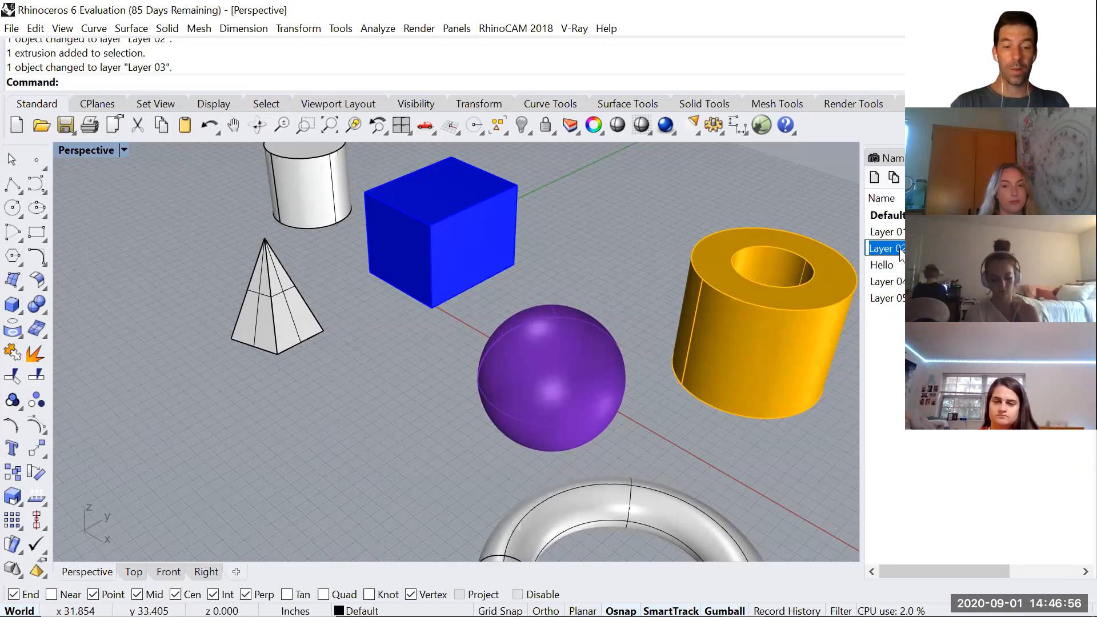
{"action": "type", "text": "P"}
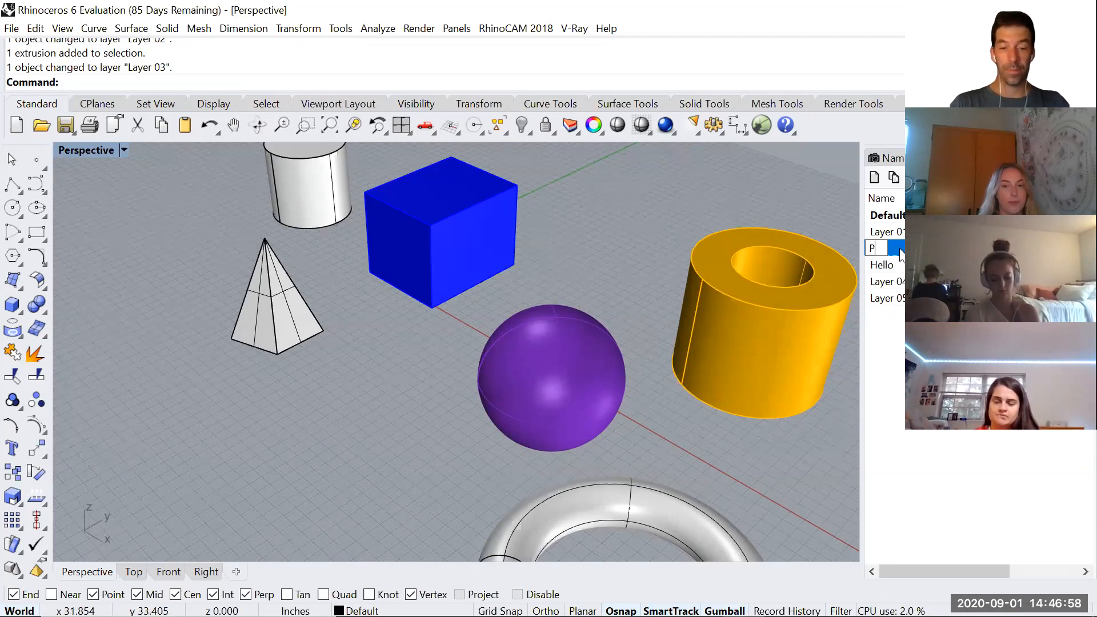
{"action": "type", "text": "edro"}
{"action": "key", "text": "Return"}
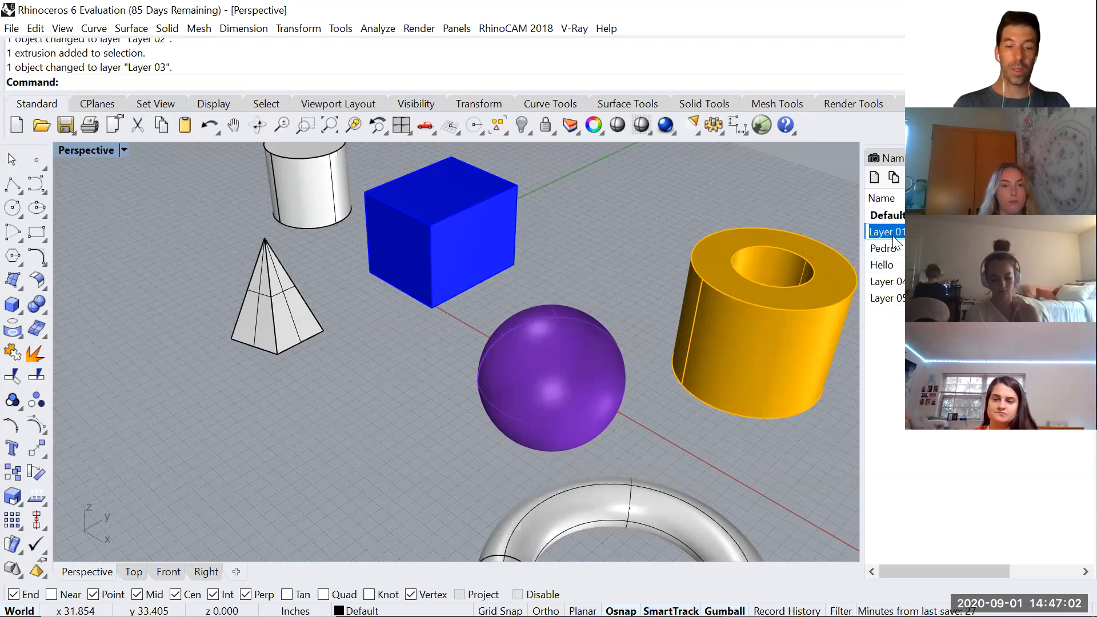
{"action": "type", "text": "Ya"}
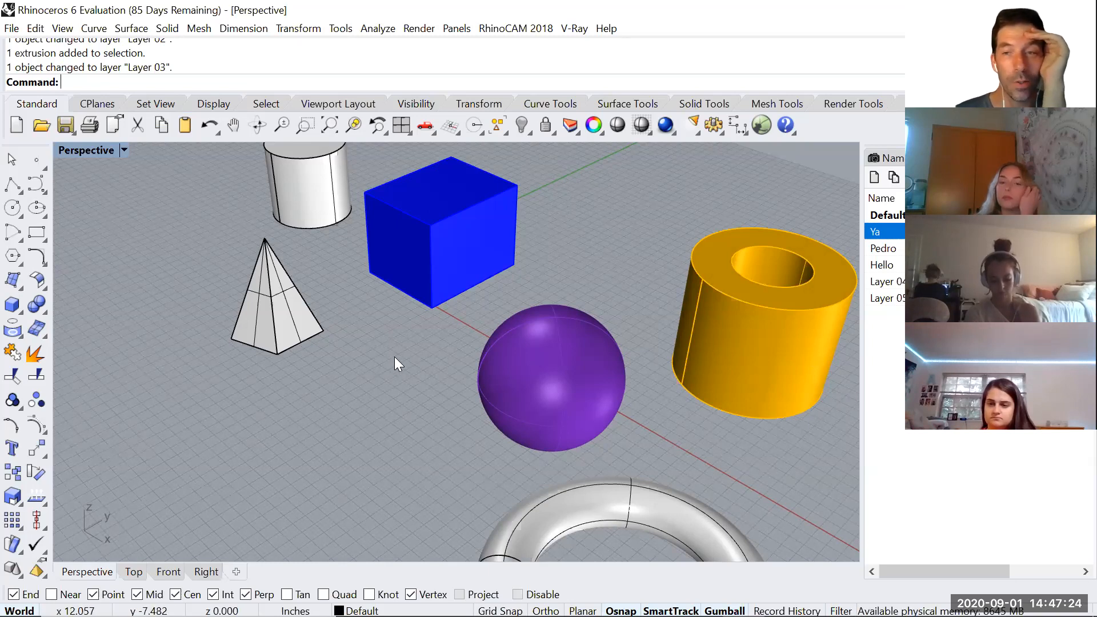
Step: Try to render the Perspective view of the six solids from different viewing angles
{"action": "scroll", "coordinate": [469, 323], "scroll_direction": "down", "scroll_amount": 5}
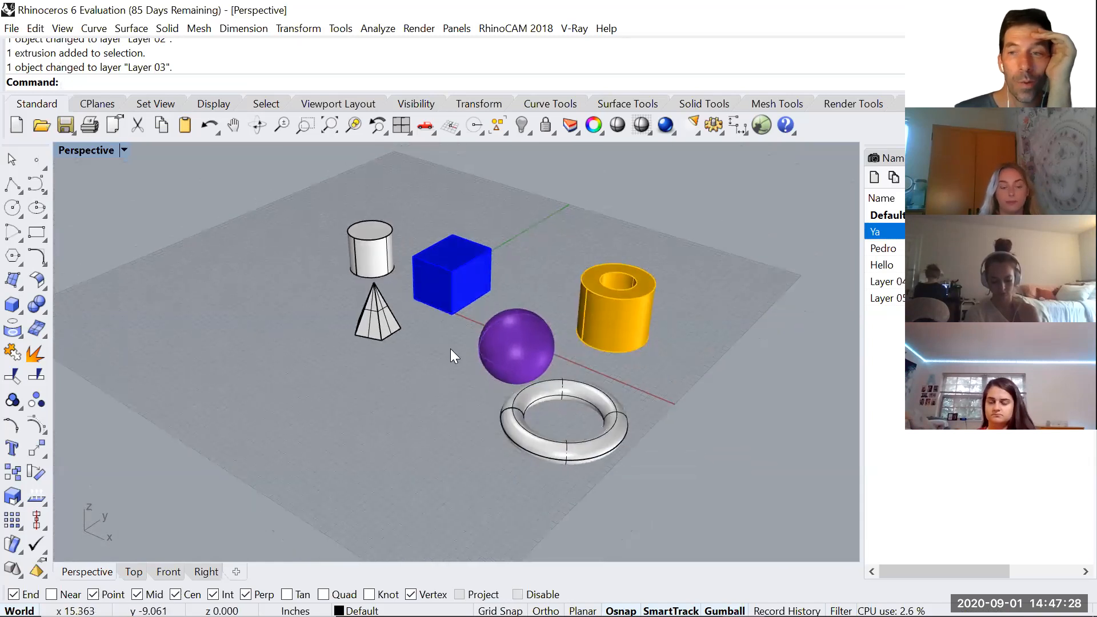
{"action": "scroll", "coordinate": [520, 278], "scroll_direction": "up", "scroll_amount": 1}
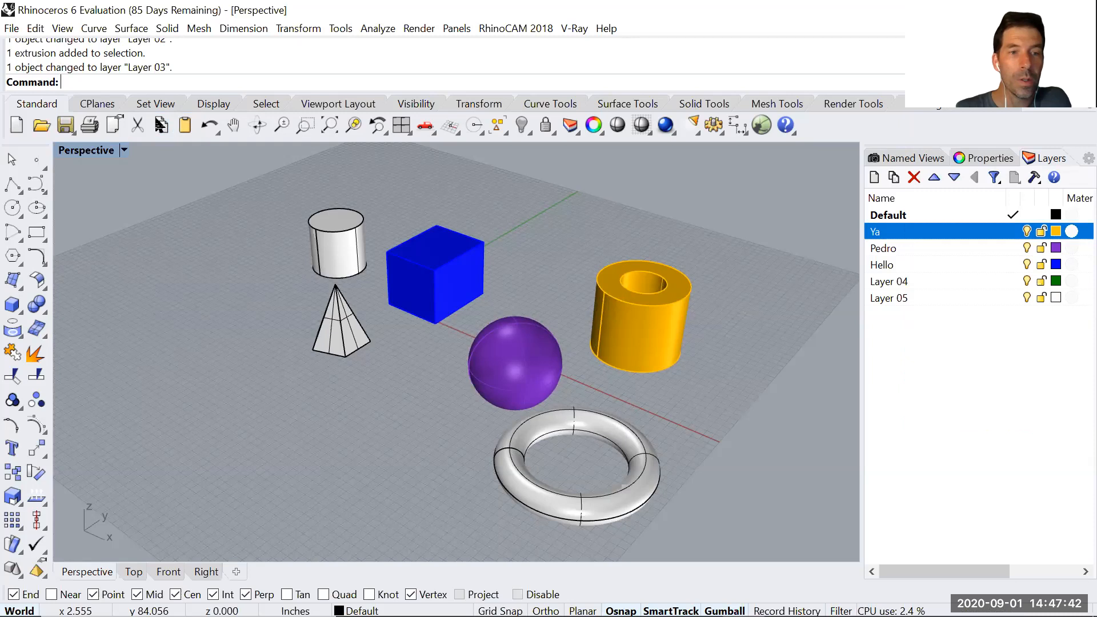
{"action": "left_click", "coordinate": [665, 125]}
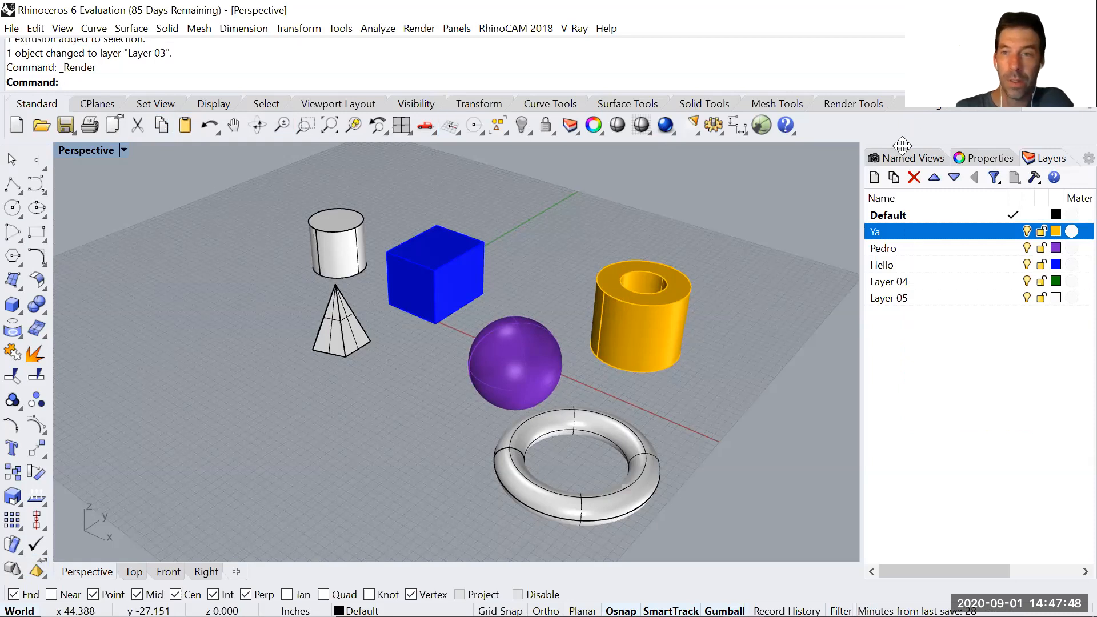
{"action": "left_click", "coordinate": [665, 126]}
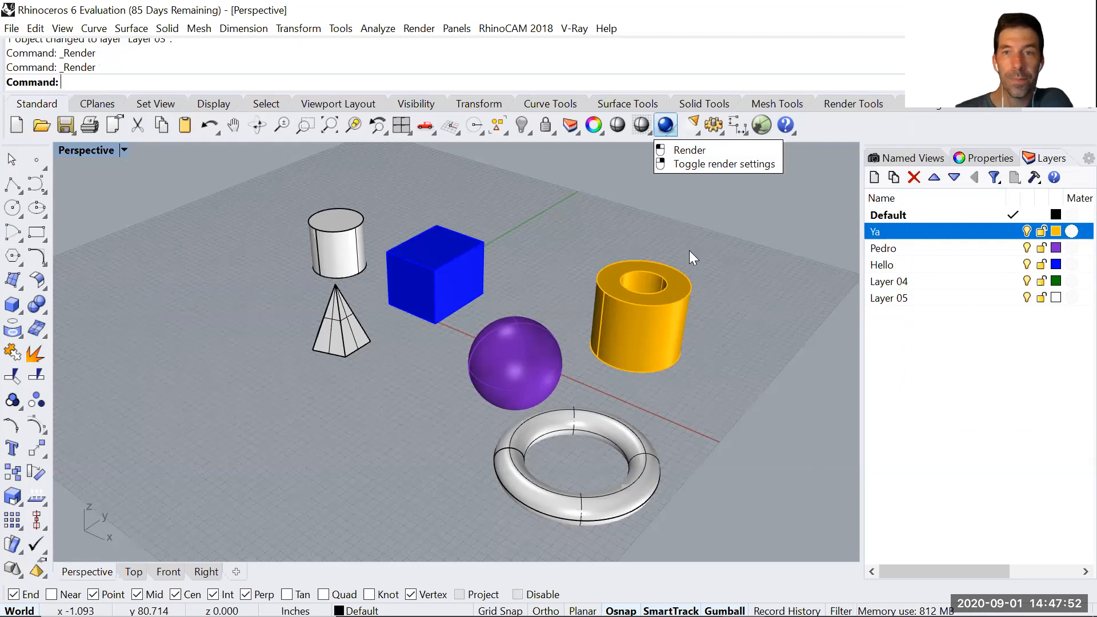
{"action": "right_click_drag", "start_coordinate": [704, 238], "coordinate": [655, 331]}
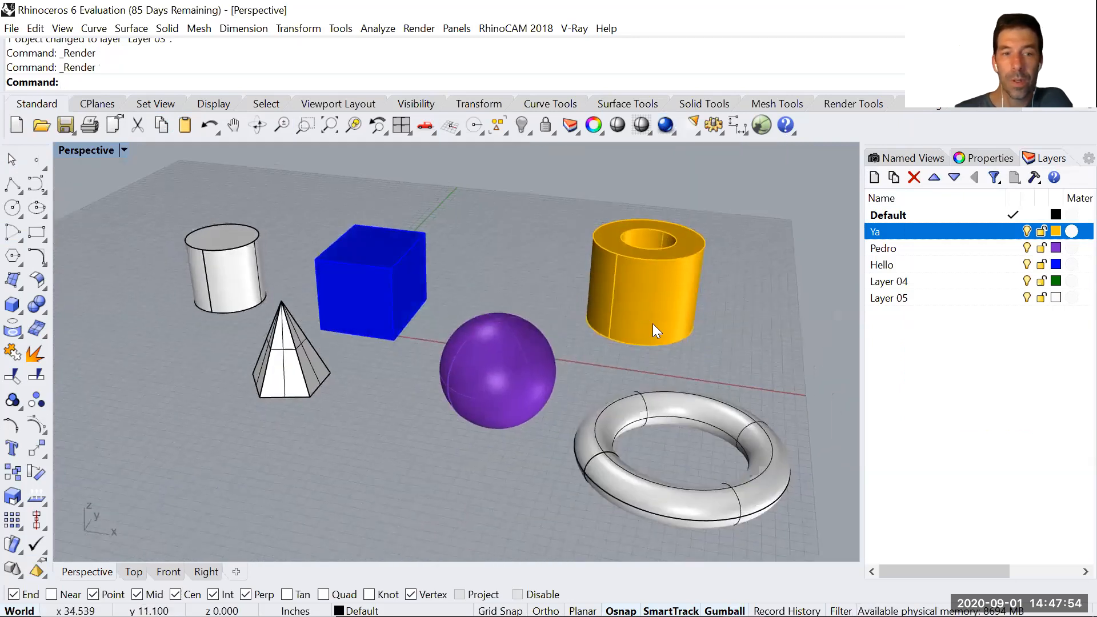
{"action": "left_click", "coordinate": [665, 125]}
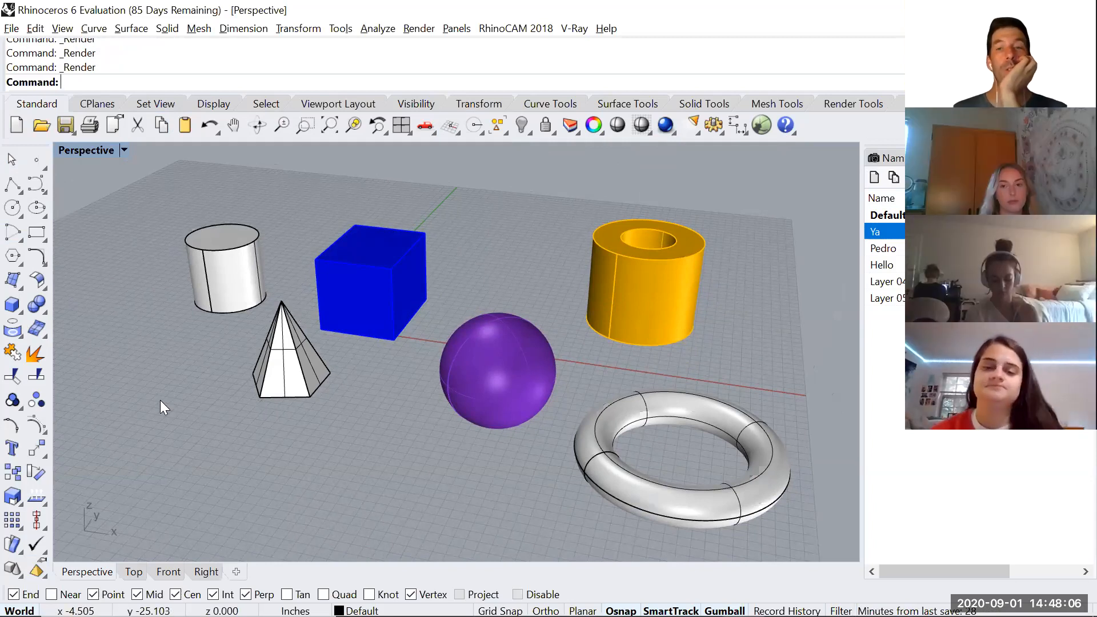
{"action": "scroll", "coordinate": [657, 337], "scroll_direction": "down", "scroll_amount": 8}
{"action": "left_click", "coordinate": [670, 134]}
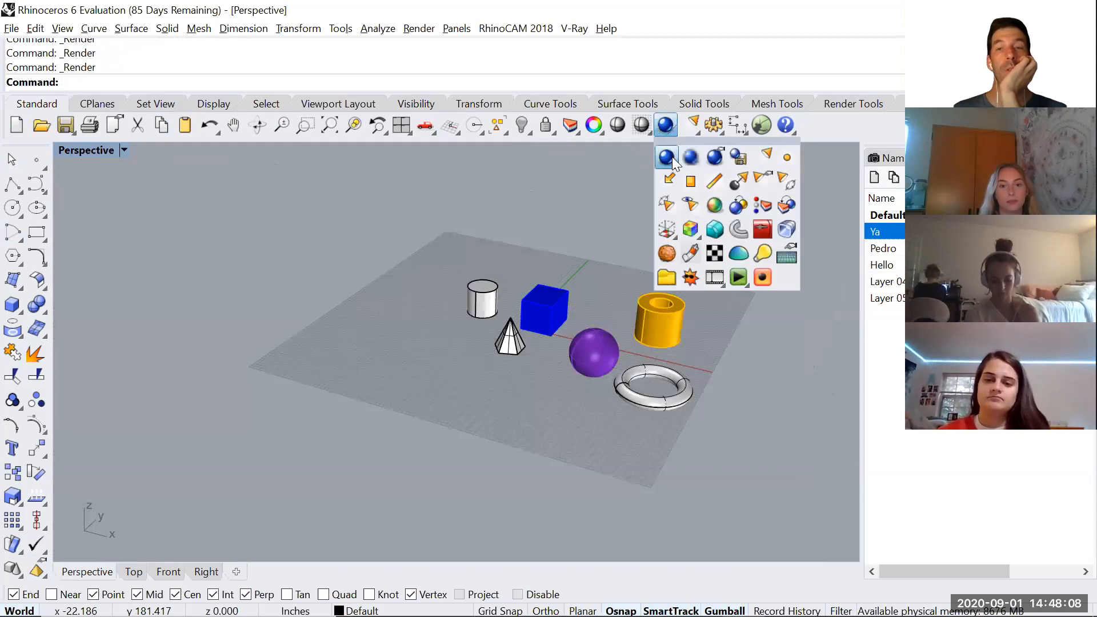
Step: Frame all six solids in the Perspective view and render it
{"action": "scroll", "coordinate": [578, 266], "scroll_direction": "up", "scroll_amount": 5}
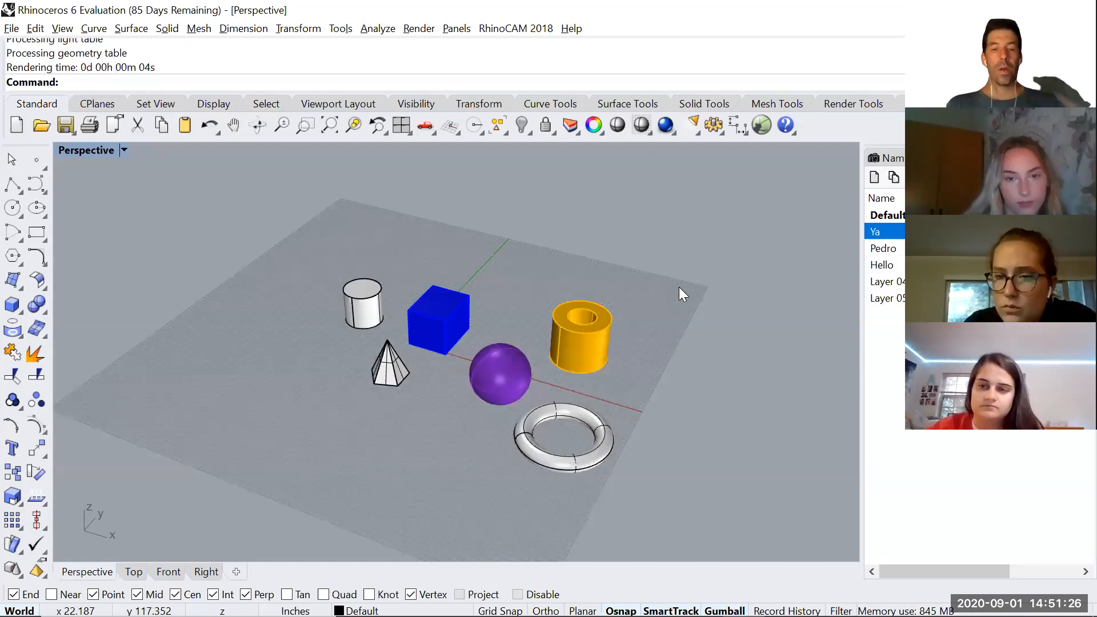
{"action": "right_click_drag", "start_coordinate": [597, 263], "coordinate": [575, 255], "text": "shift"}
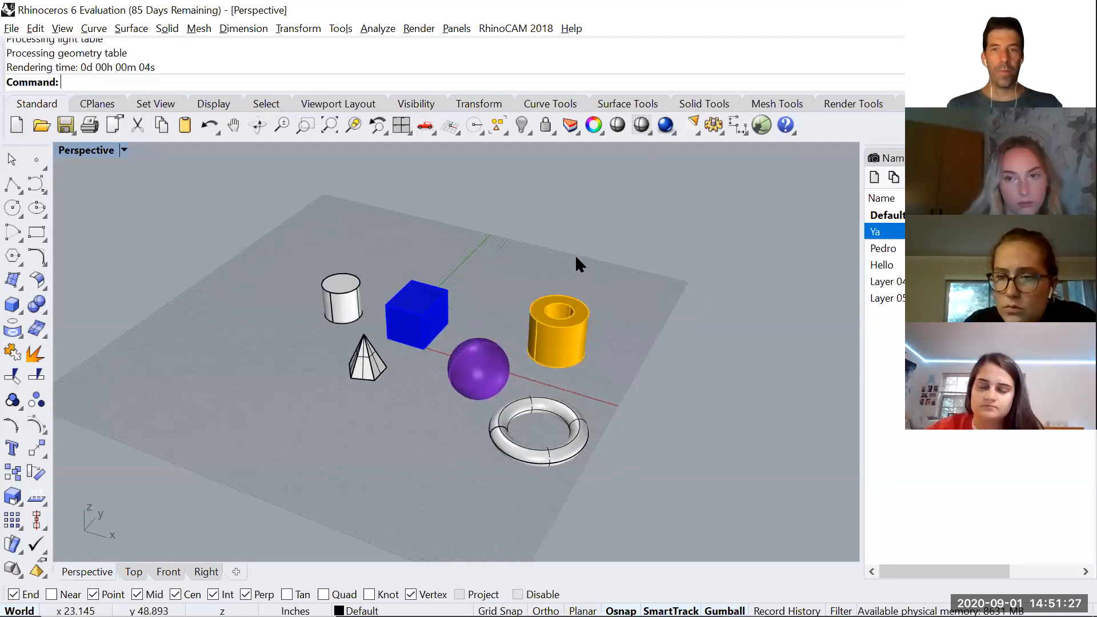
{"action": "left_click", "coordinate": [661, 126]}
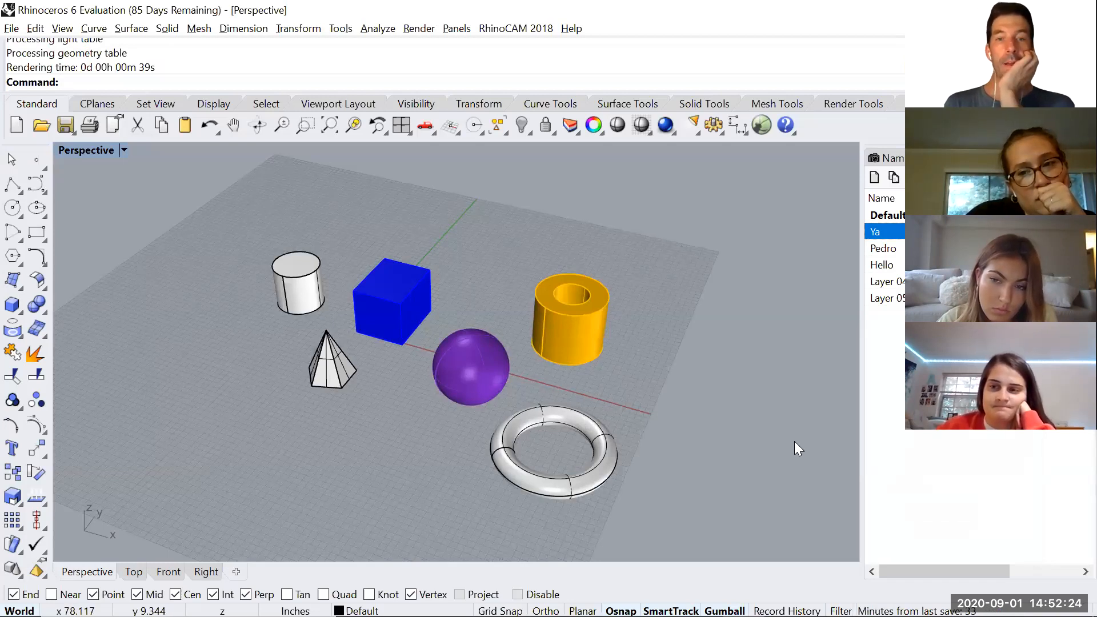
Step: Select the tube and the sphere one after the other to check which layer each is assigned to
{"action": "right_click_drag", "start_coordinate": [374, 304], "coordinate": [459, 269], "text": "shift"}
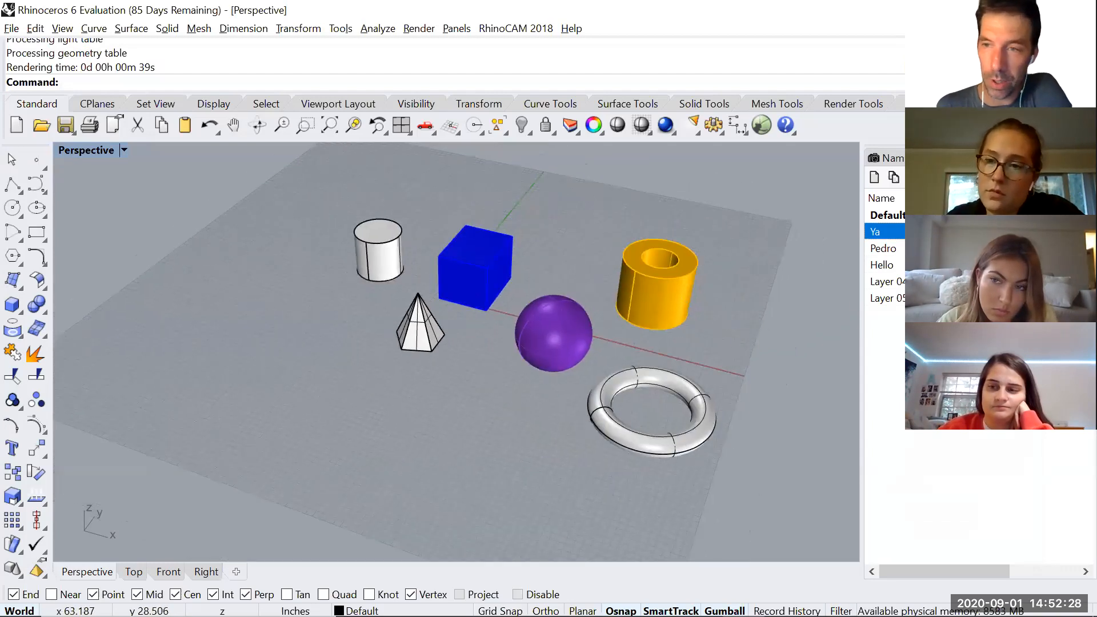
{"action": "scroll", "coordinate": [538, 267], "scroll_direction": "up", "scroll_amount": 4}
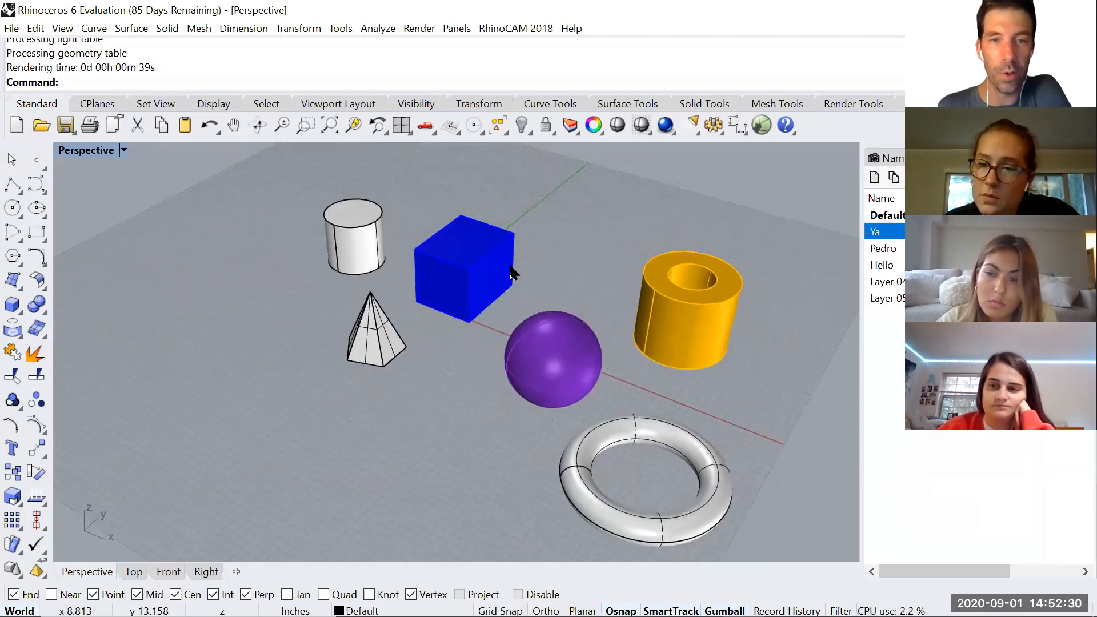
{"action": "left_click", "coordinate": [657, 291]}
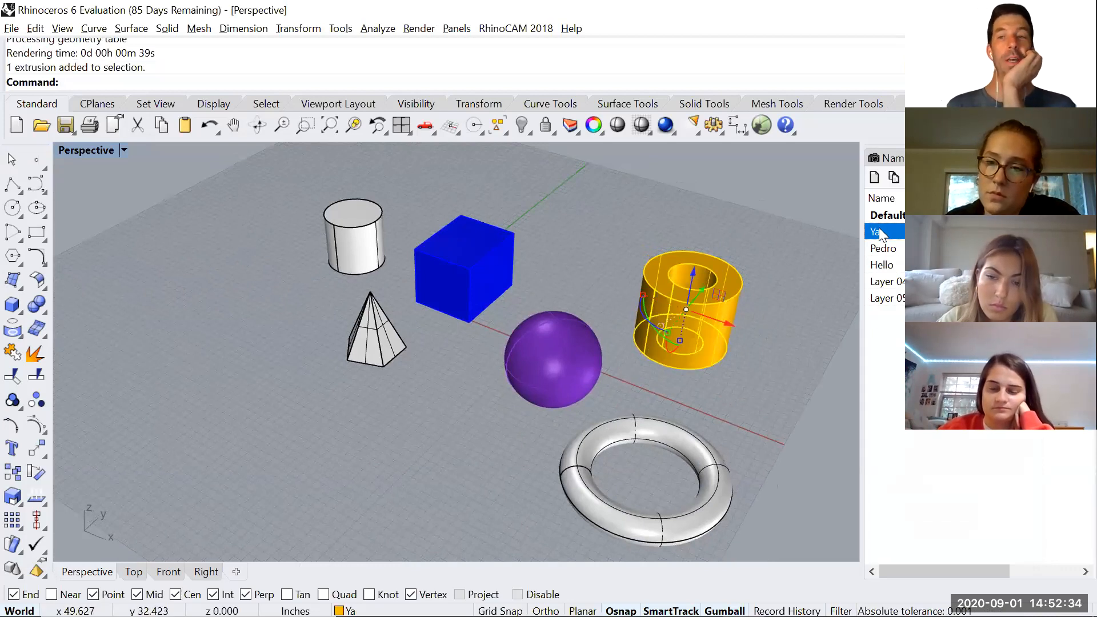
{"action": "left_click", "coordinate": [760, 389]}
{"action": "scroll", "coordinate": [702, 329], "scroll_direction": "up", "scroll_amount": 3}
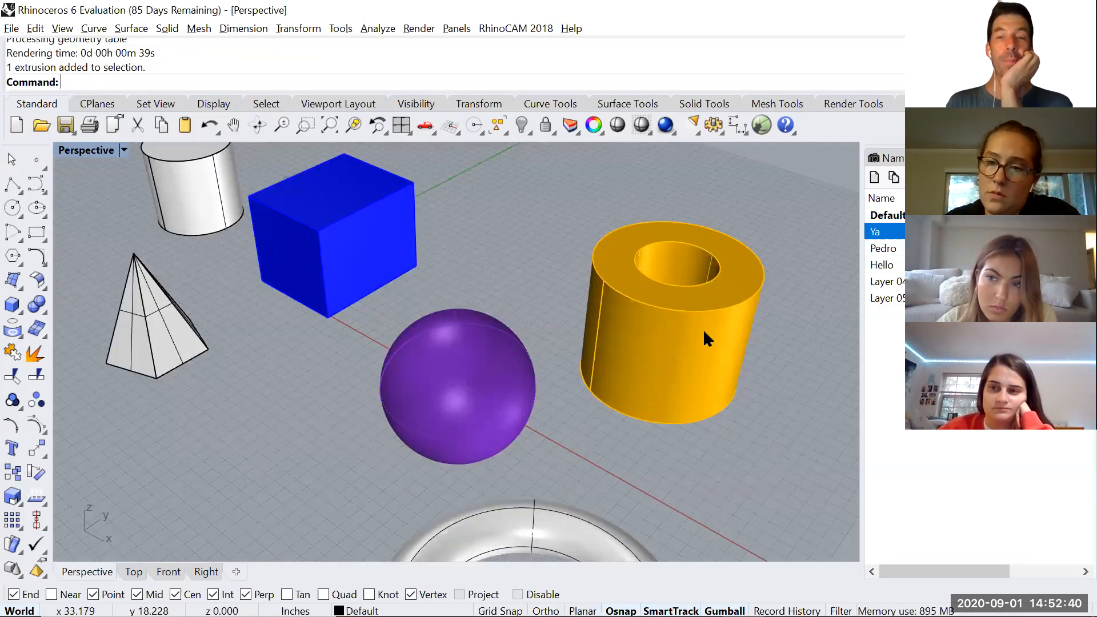
{"action": "scroll", "coordinate": [660, 212], "scroll_direction": "down", "scroll_amount": 3}
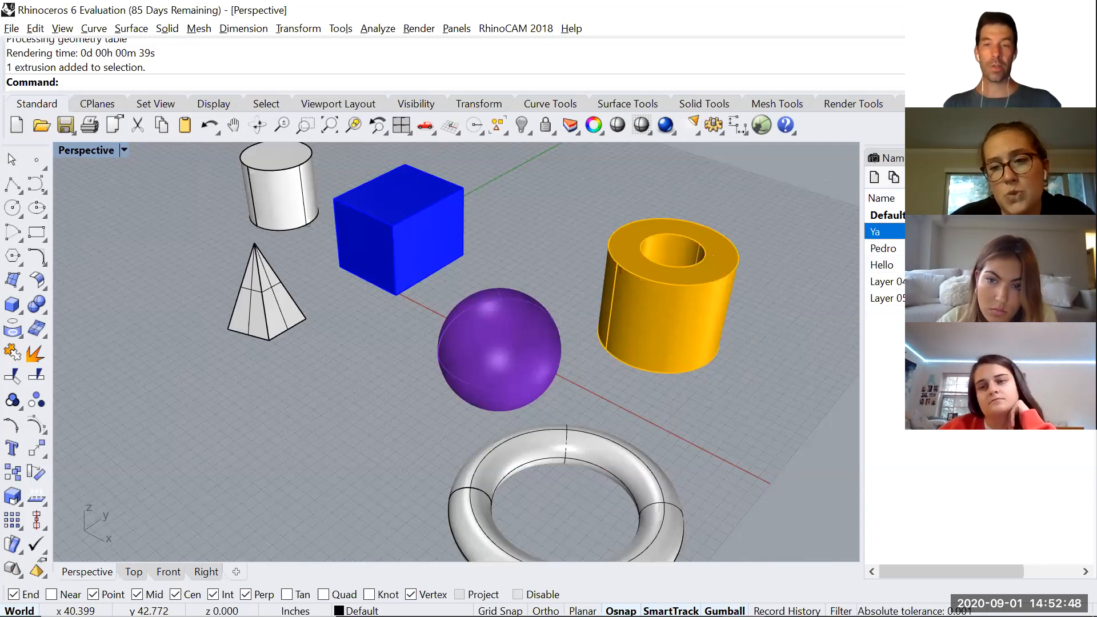
{"action": "left_click", "coordinate": [541, 348]}
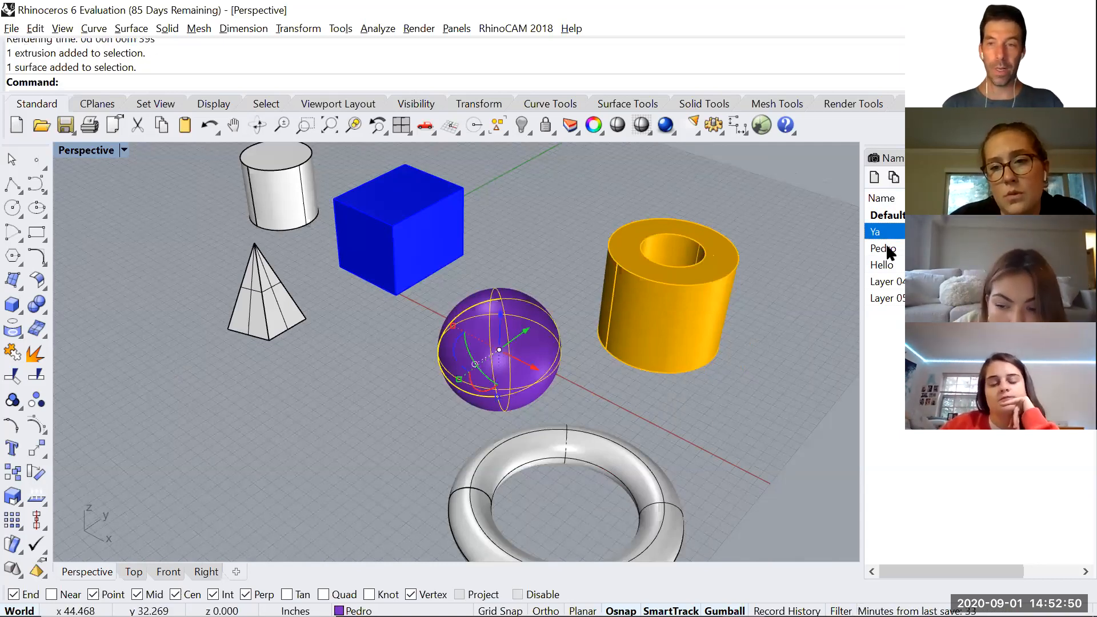
Step: Deselect the sphere, select the yellow tube to check its layer, and clear the selection
{"action": "left_click", "coordinate": [669, 414]}
{"action": "left_click", "coordinate": [654, 296]}
{"action": "left_click", "coordinate": [772, 372]}
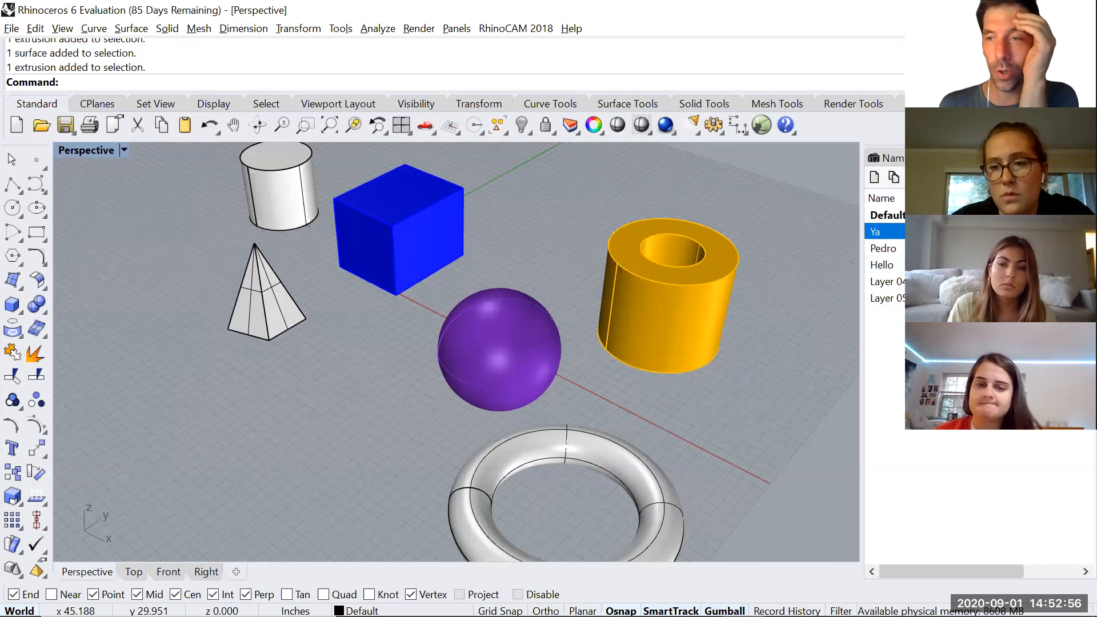
Step: Assign a material of type Glass to the purple sphere's layer
{"action": "left_click", "coordinate": [883, 248]}
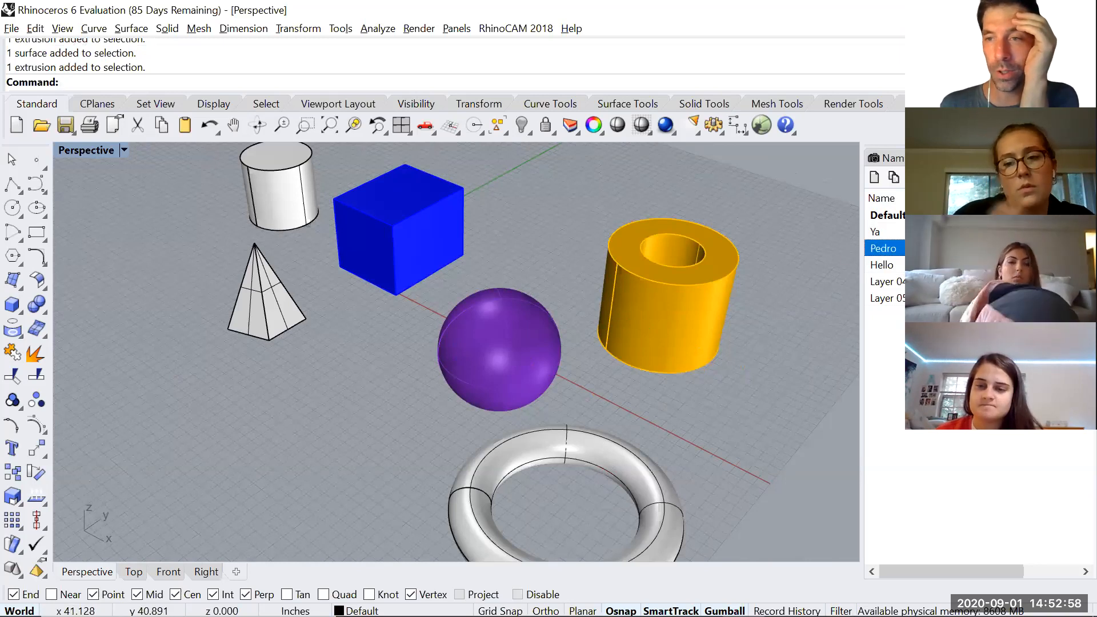
{"action": "left_click", "coordinate": [1023, 247]}
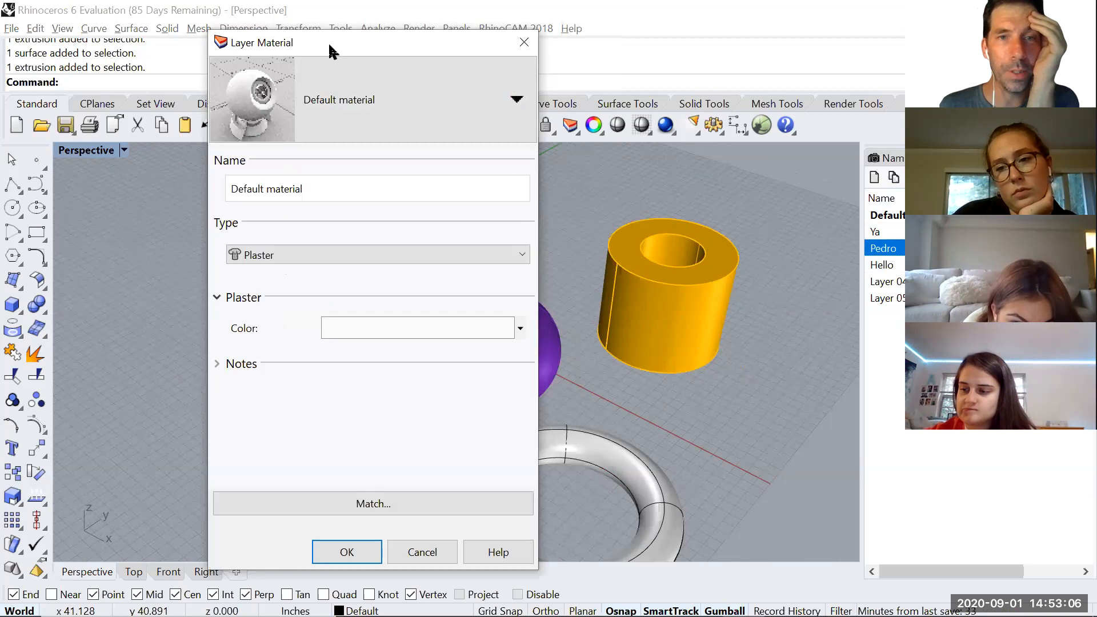
{"action": "left_click_drag", "start_coordinate": [328, 42], "coordinate": [443, 34]}
{"action": "left_click", "coordinate": [428, 244]}
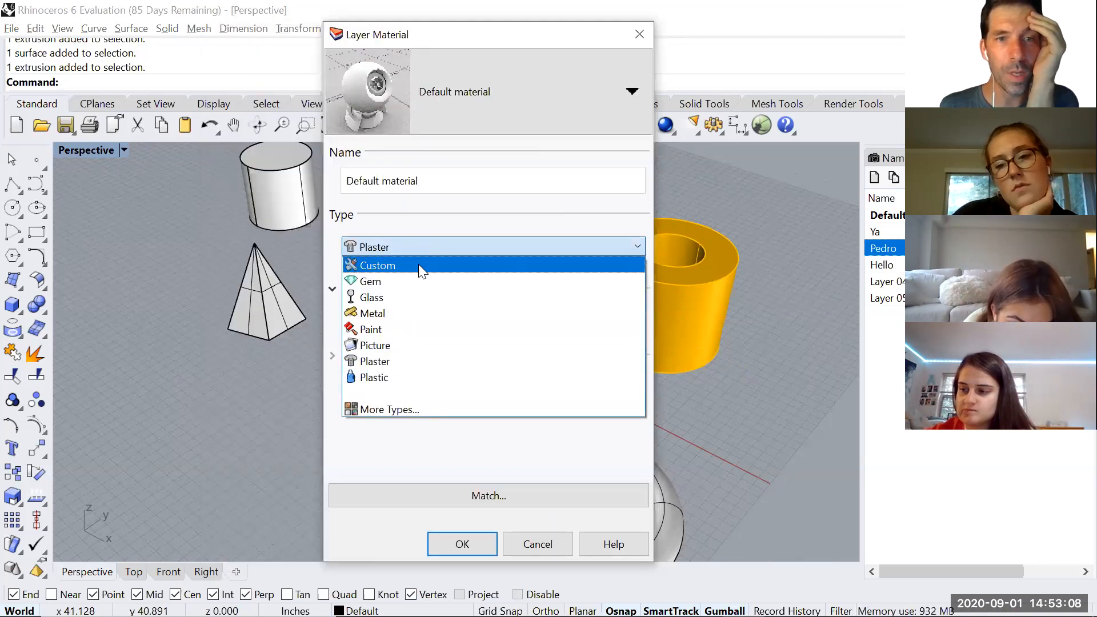
{"action": "left_click", "coordinate": [402, 293]}
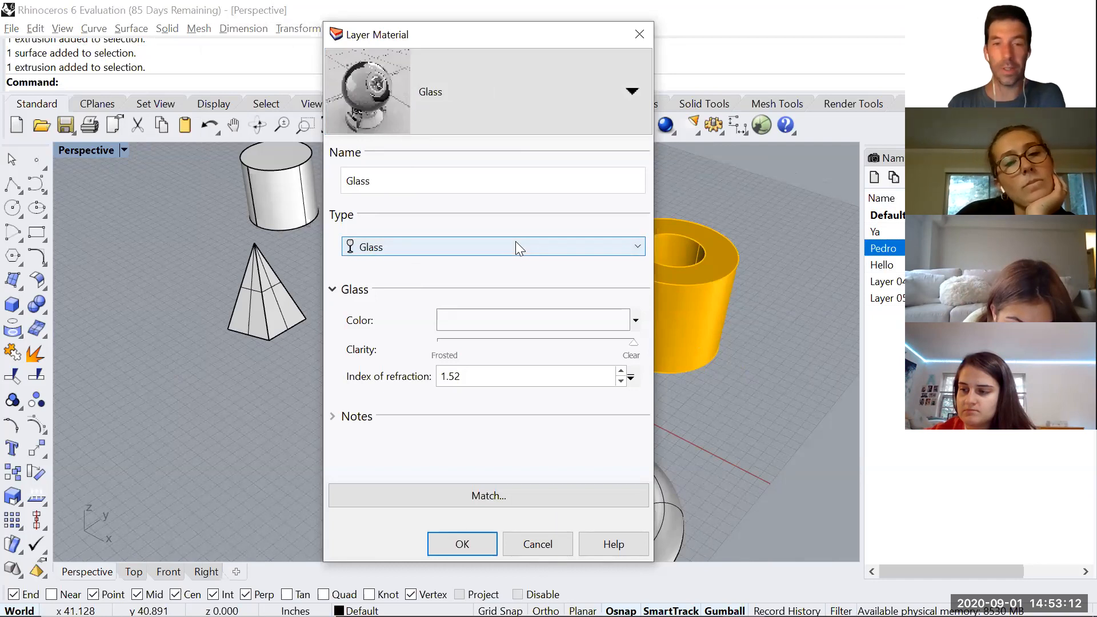
{"action": "left_click", "coordinate": [453, 545]}
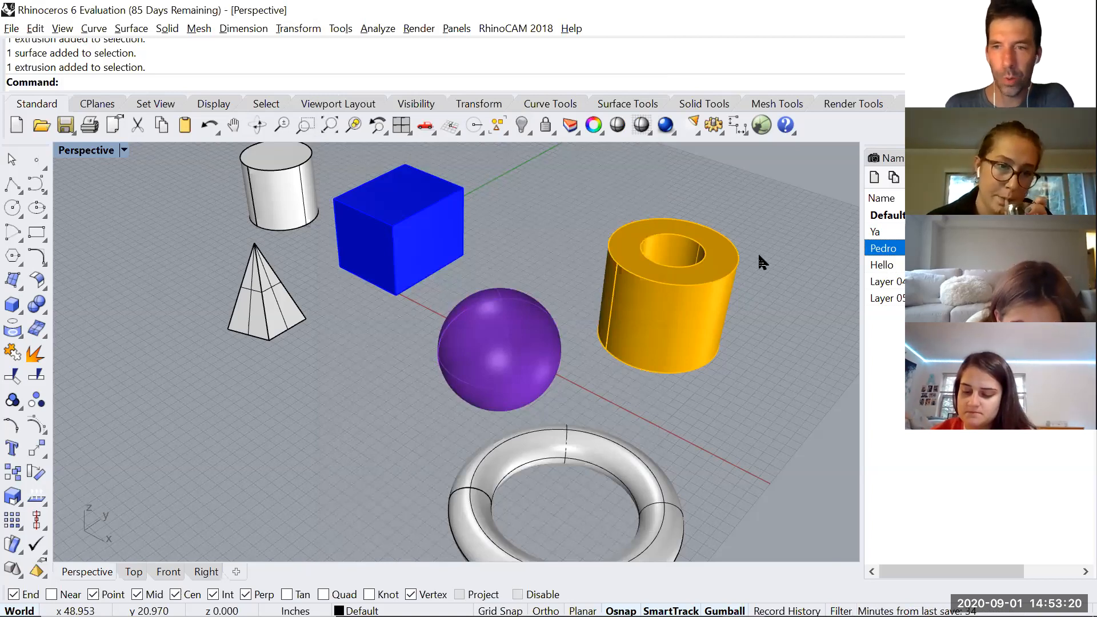
Step: Assign a Paint material to the Hello layer and color it pure red (R 255, G 0, B 0)
{"action": "left_click", "coordinate": [881, 265]}
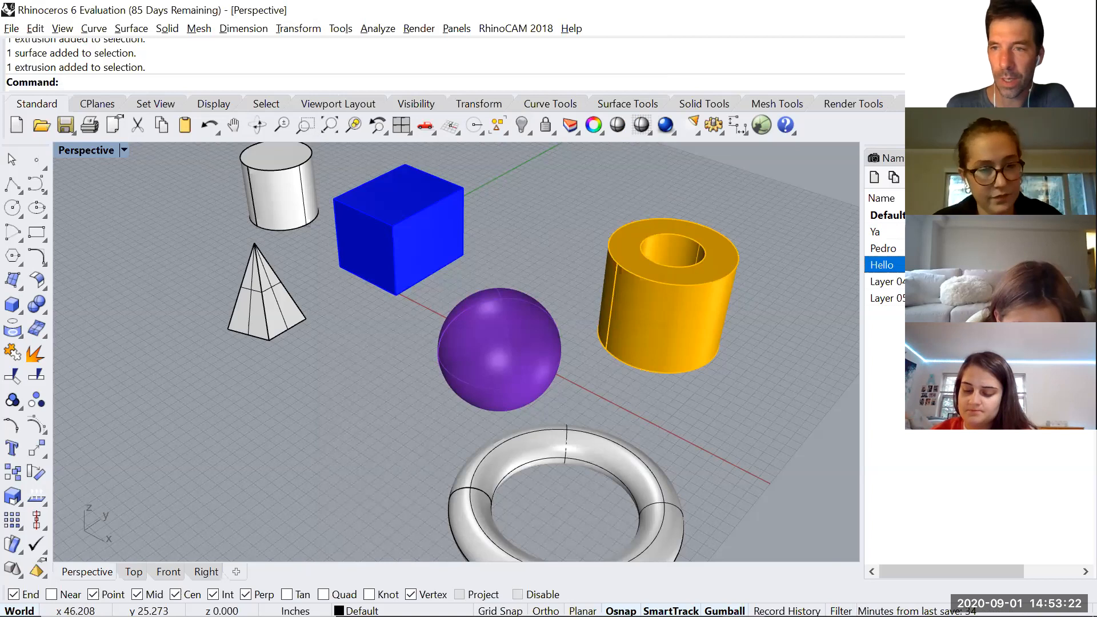
{"action": "left_click", "coordinate": [416, 246]}
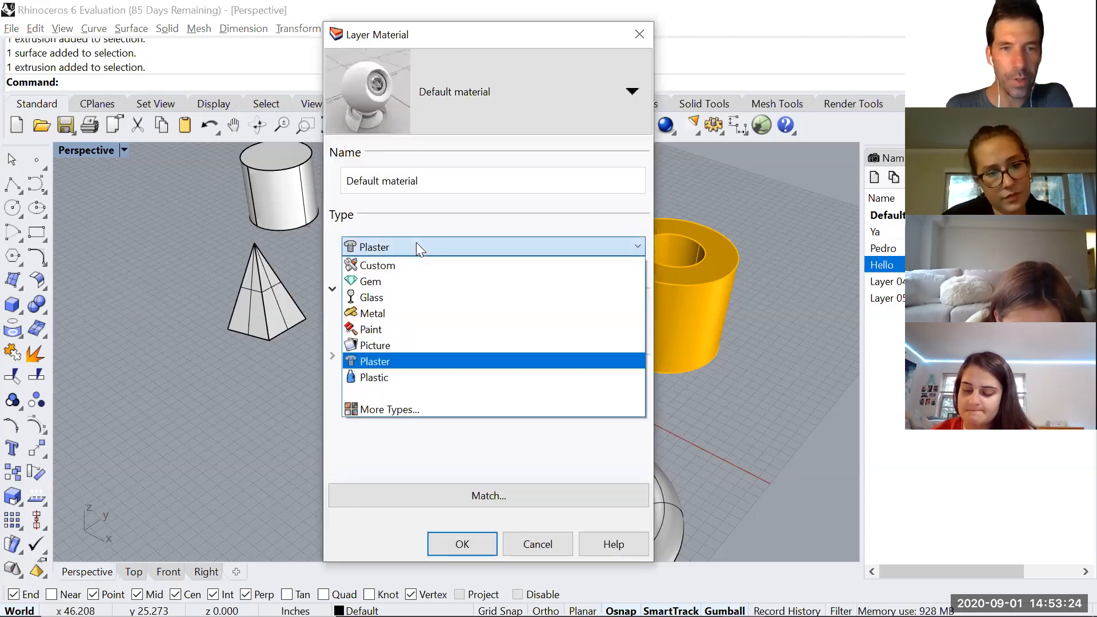
{"action": "left_click", "coordinate": [396, 329]}
{"action": "left_click", "coordinate": [497, 320]}
{"action": "left_click_drag", "start_coordinate": [456, 204], "coordinate": [436, 153]}
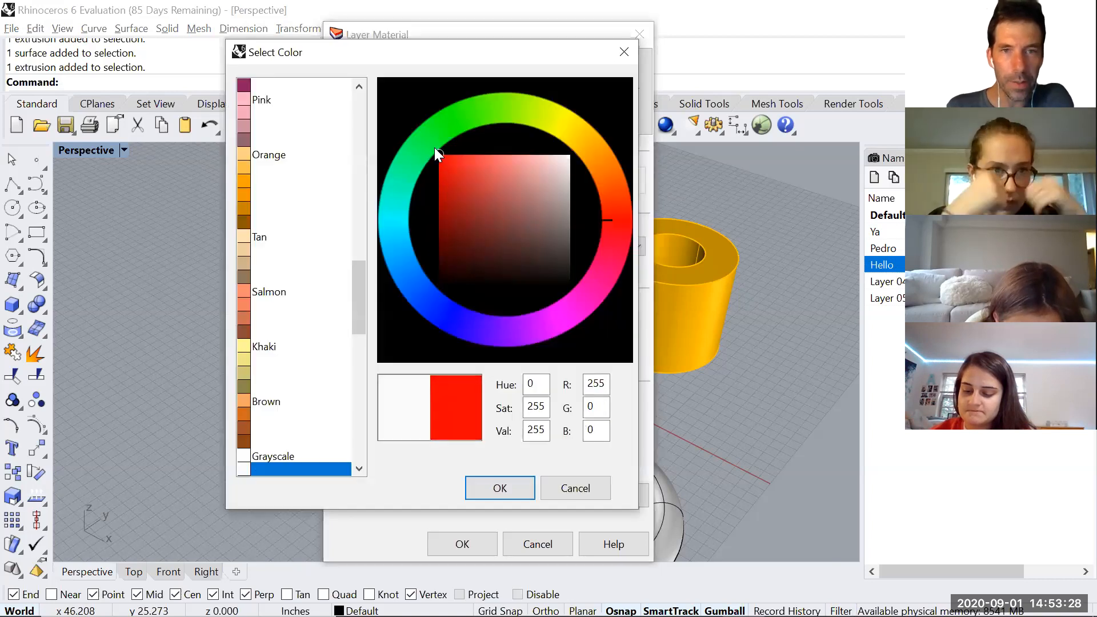
{"action": "left_click", "coordinate": [508, 488]}
{"action": "left_click", "coordinate": [464, 544]}
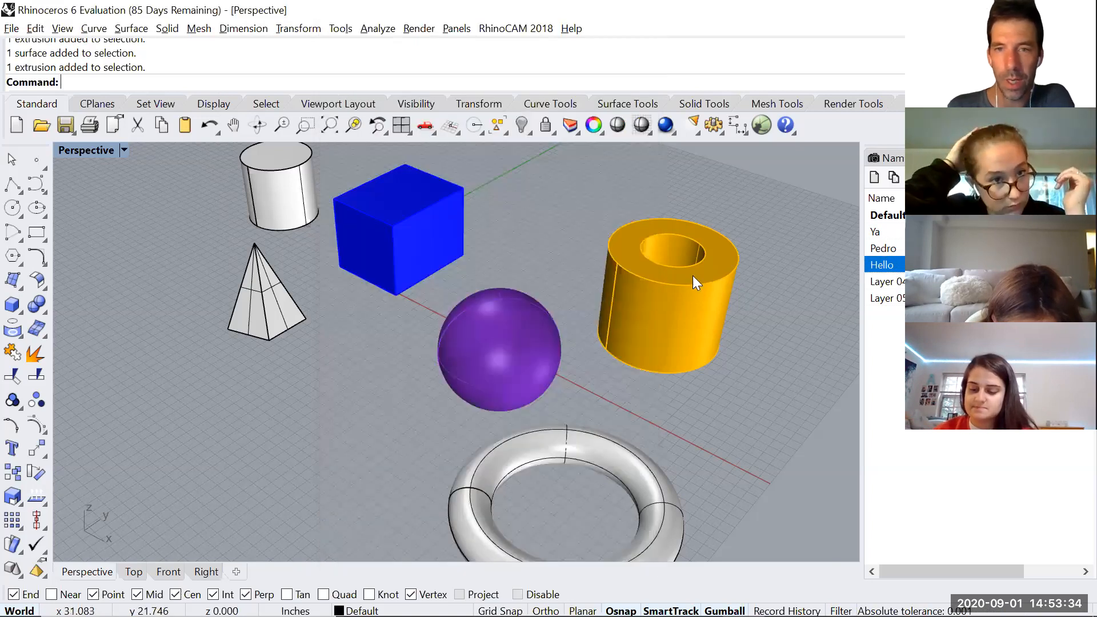
Step: Assign a Gem material of type Emerald to the Ya layer
{"action": "left_click", "coordinate": [1011, 232]}
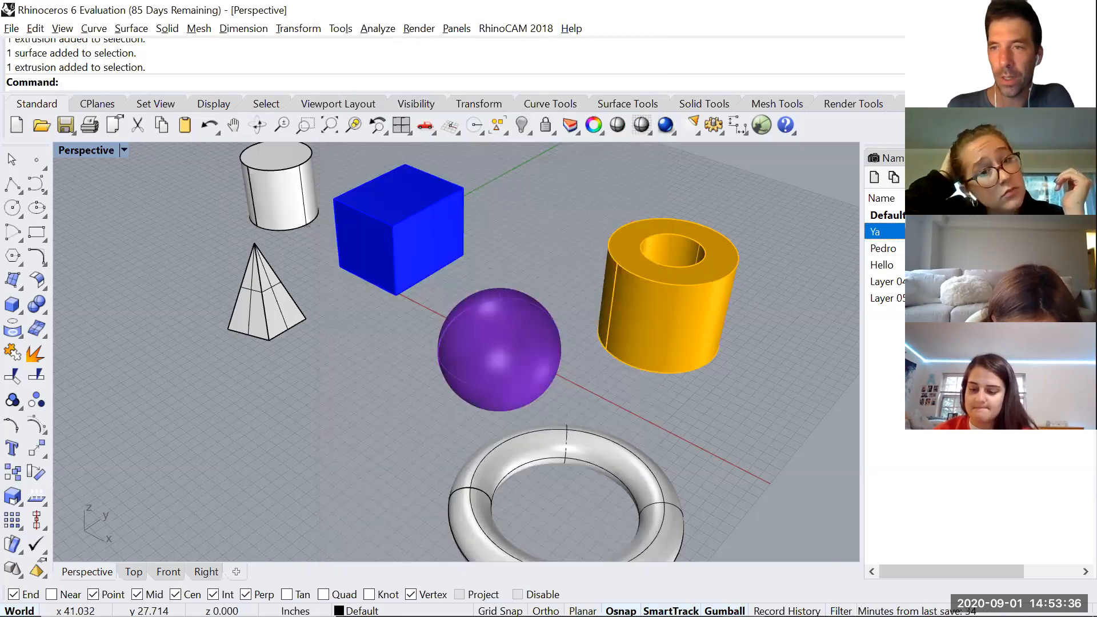
{"action": "left_click", "coordinate": [404, 251]}
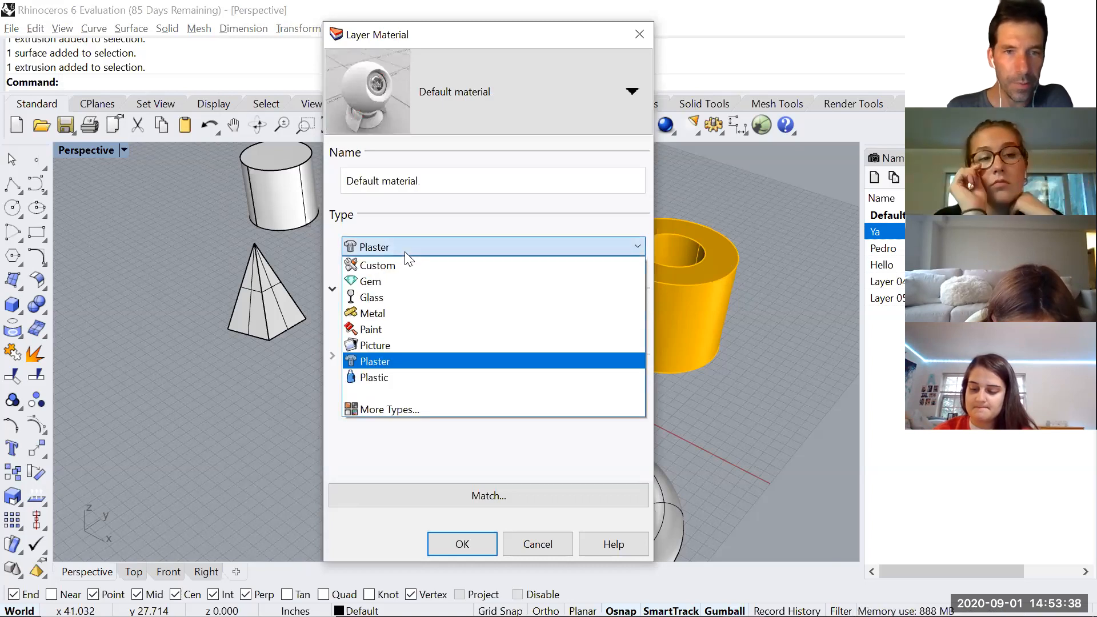
{"action": "left_click", "coordinate": [375, 285]}
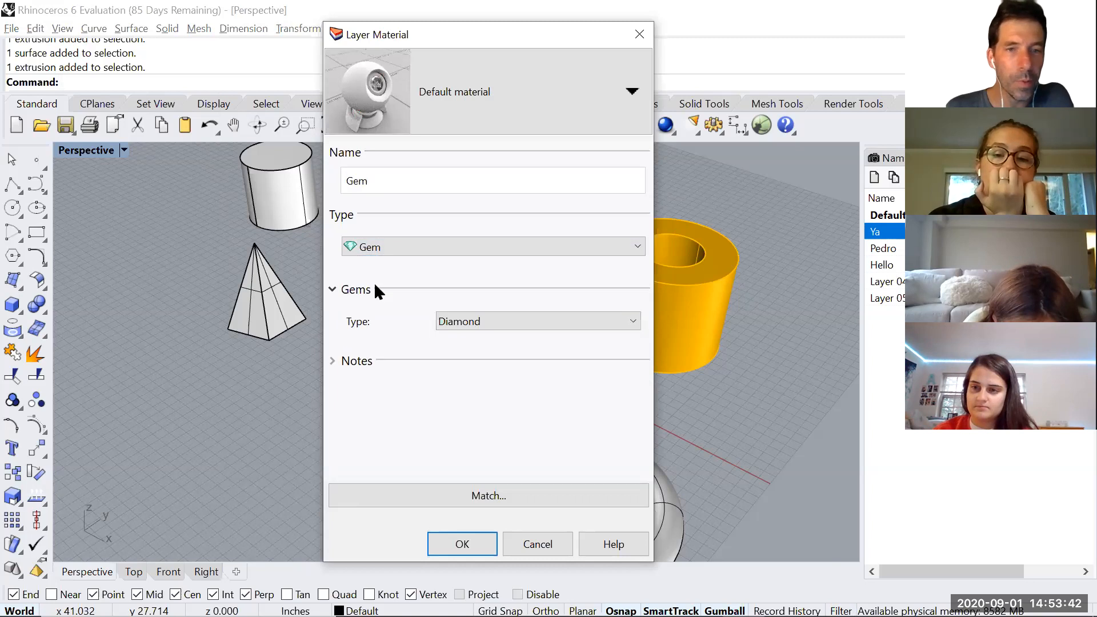
{"action": "left_click", "coordinate": [488, 323]}
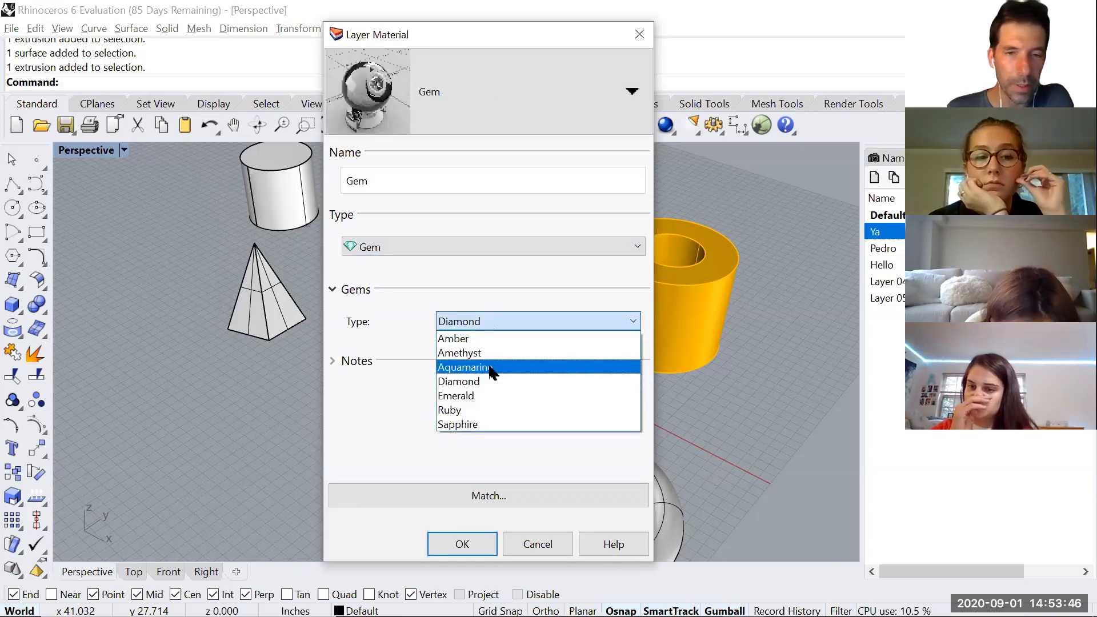
{"action": "left_click", "coordinate": [478, 394]}
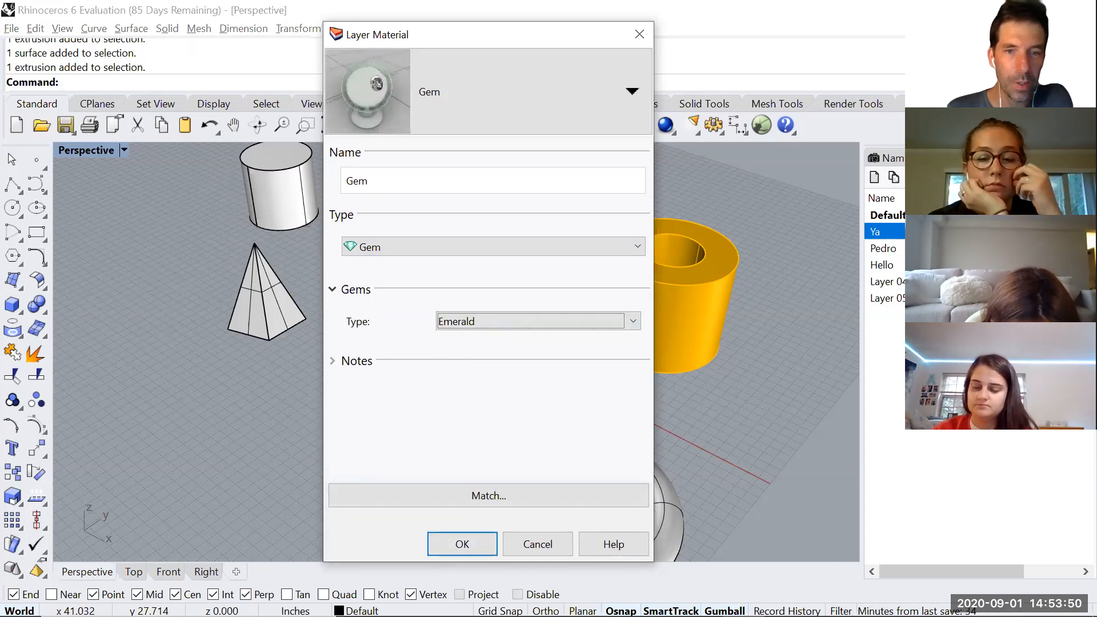
{"action": "left_click", "coordinate": [461, 544]}
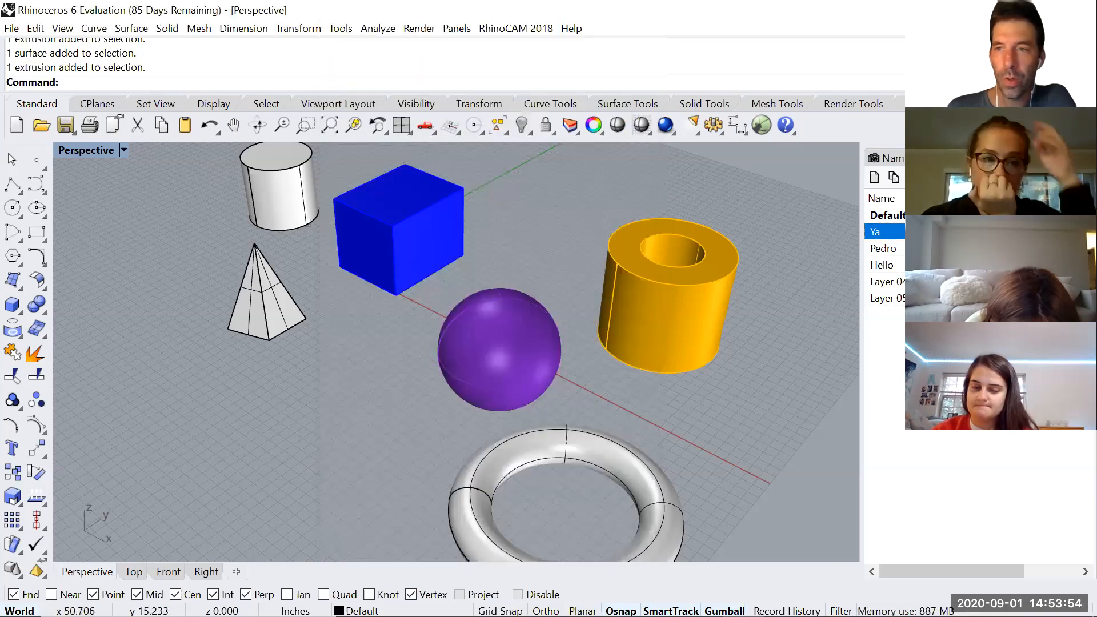
Step: Look through the layers in the list and render the Perspective view with the assigned layer materials
{"action": "left_click", "coordinate": [893, 282]}
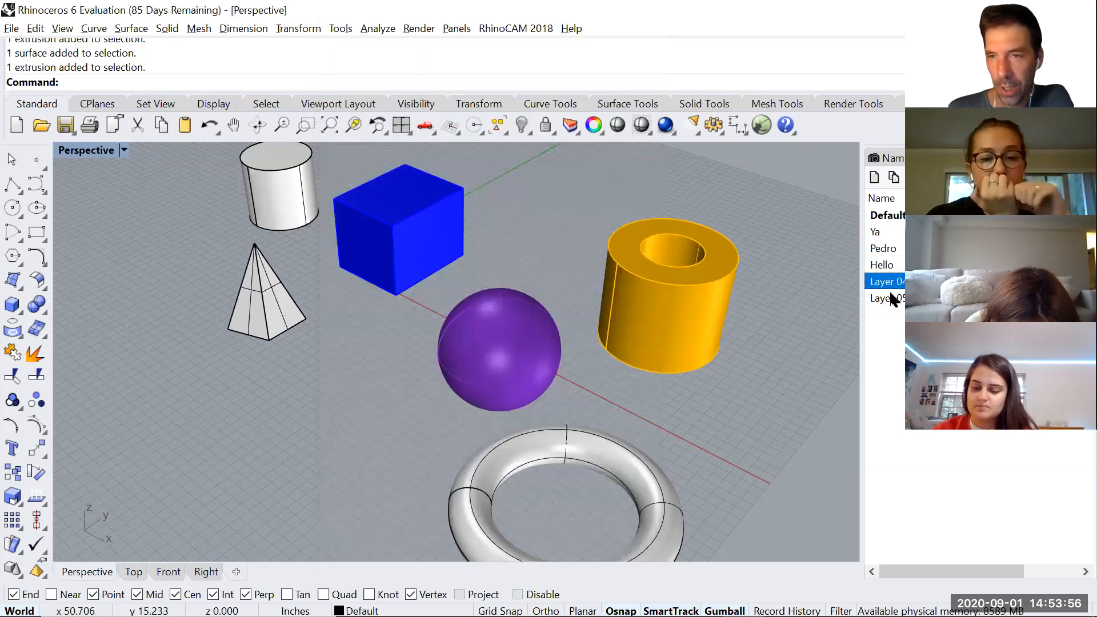
{"action": "left_click", "coordinate": [894, 300]}
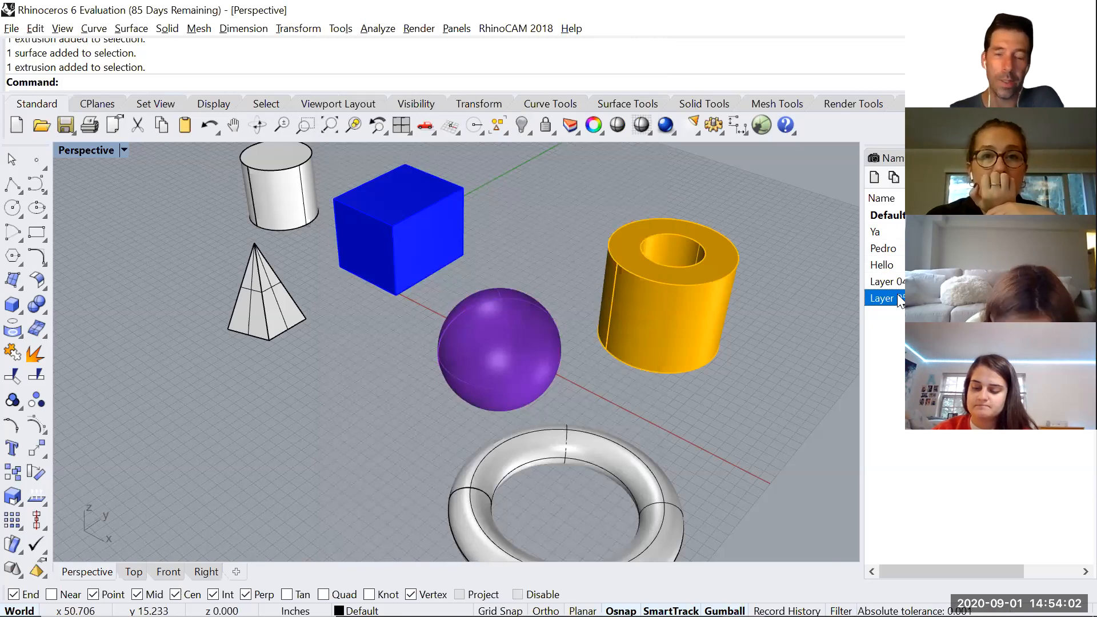
{"action": "left_click", "coordinate": [887, 264]}
{"action": "left_click", "coordinate": [886, 249]}
{"action": "left_click", "coordinate": [882, 233]}
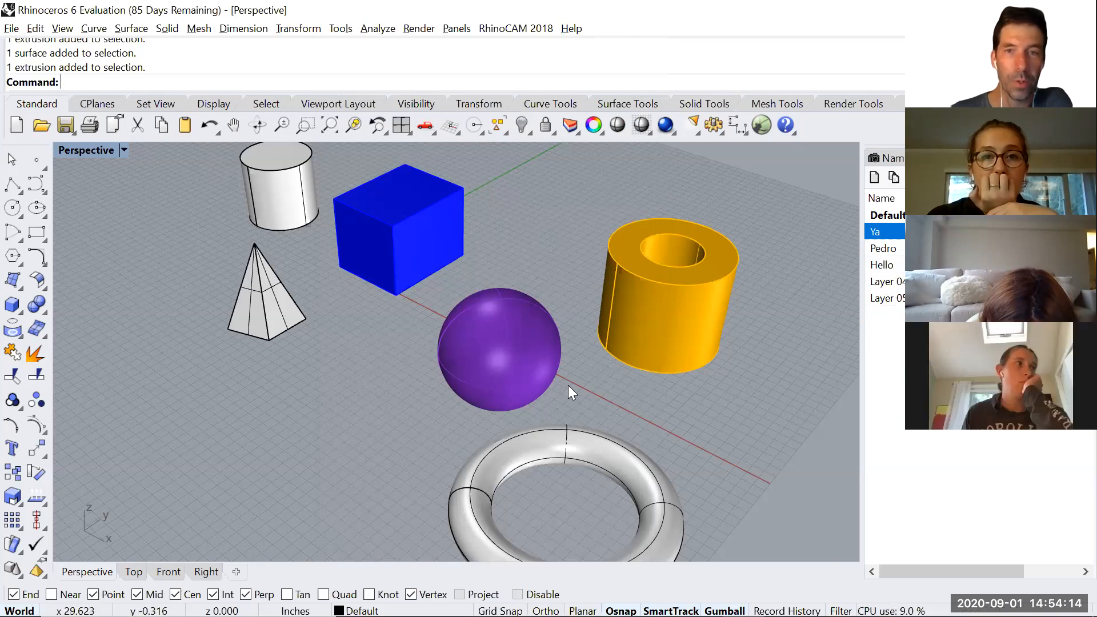
{"action": "left_click", "coordinate": [666, 125]}
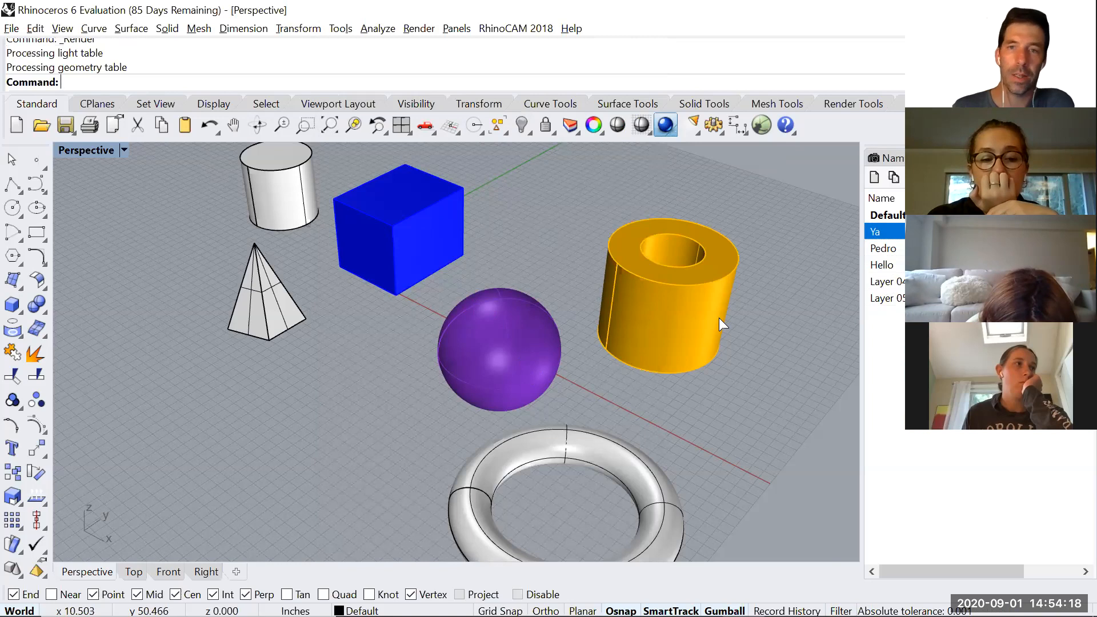